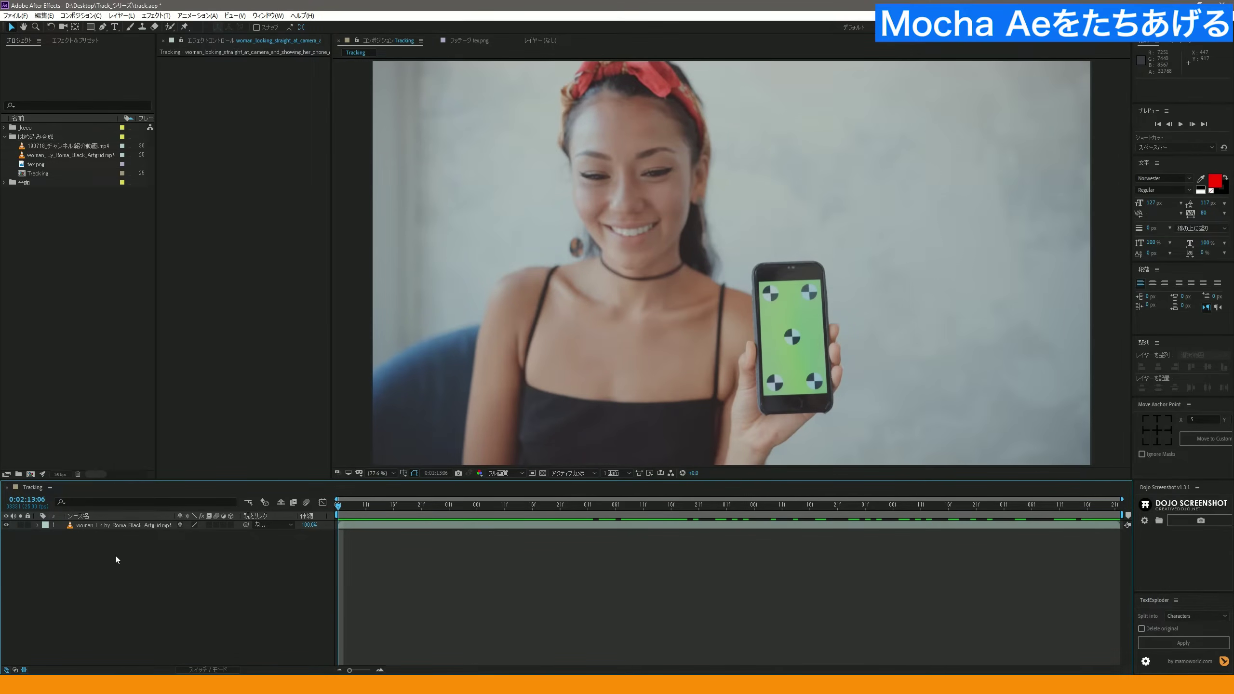
Step: Select the woman clip layer in the Tracking composition as the footage to track
click(674, 526)
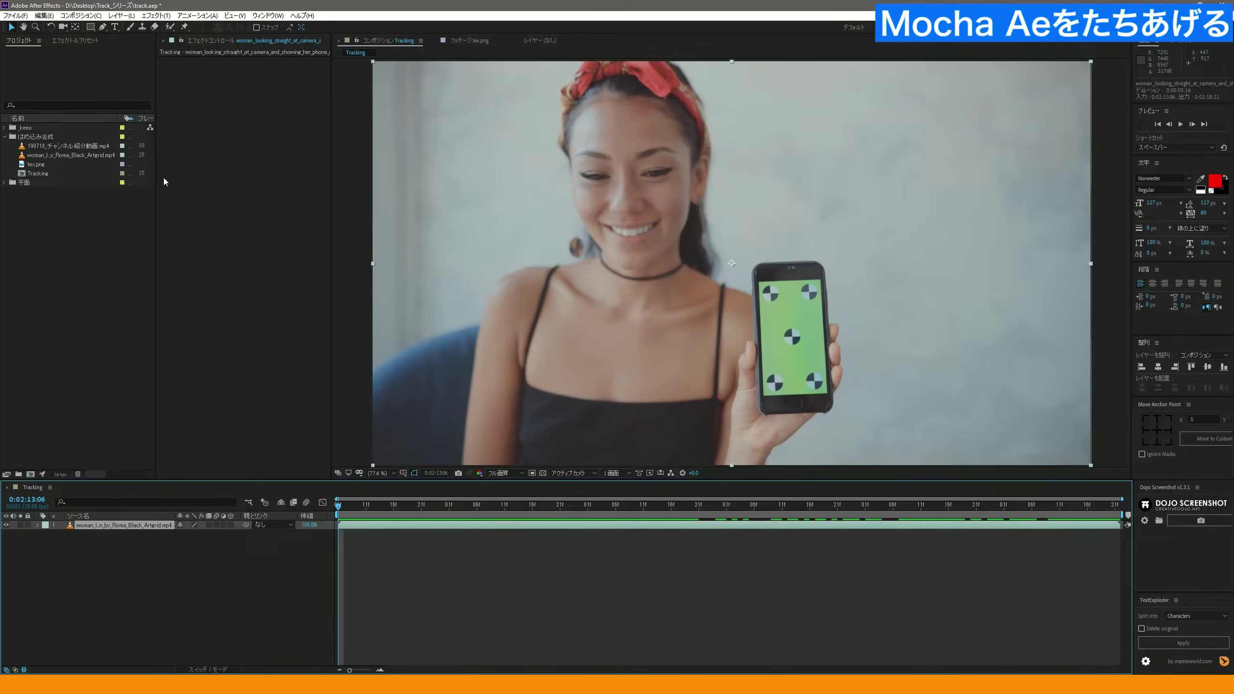
click(196, 15)
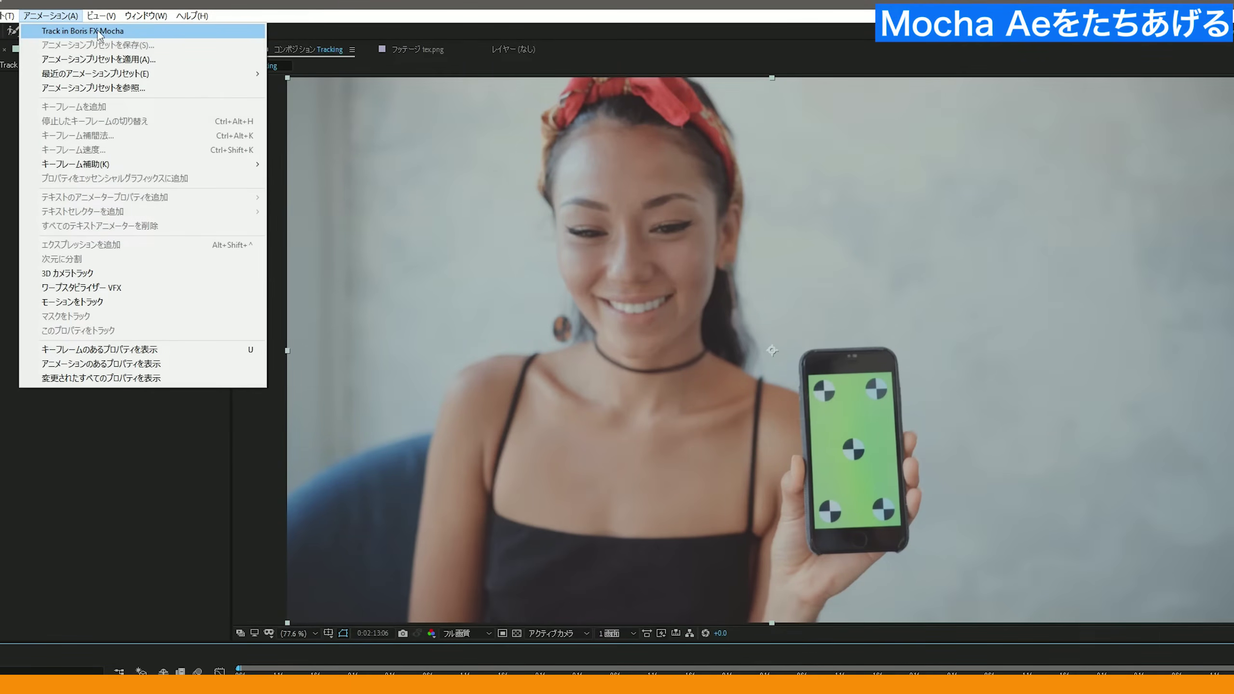
Step: Apply the Mocha AE CC effect, found by searching 'moc', to the woman clip and expand Matte and Tracking Data
click(97, 32)
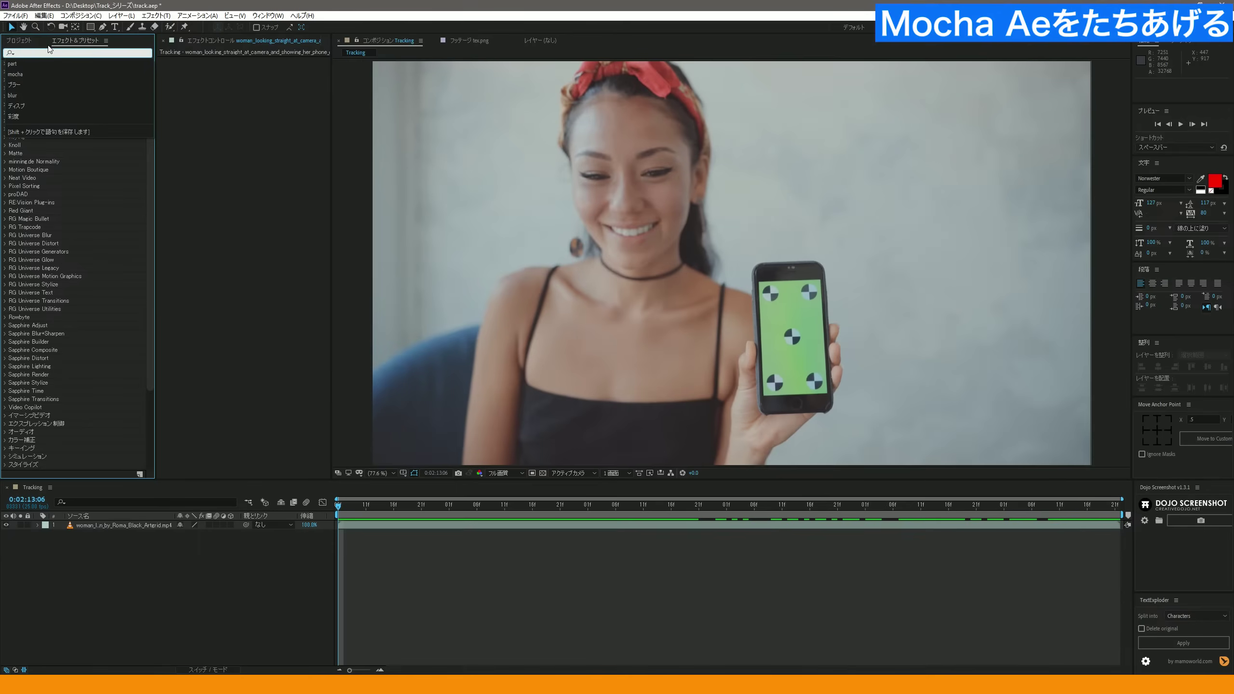
text(moc)
drag(42, 71, 264, 238)
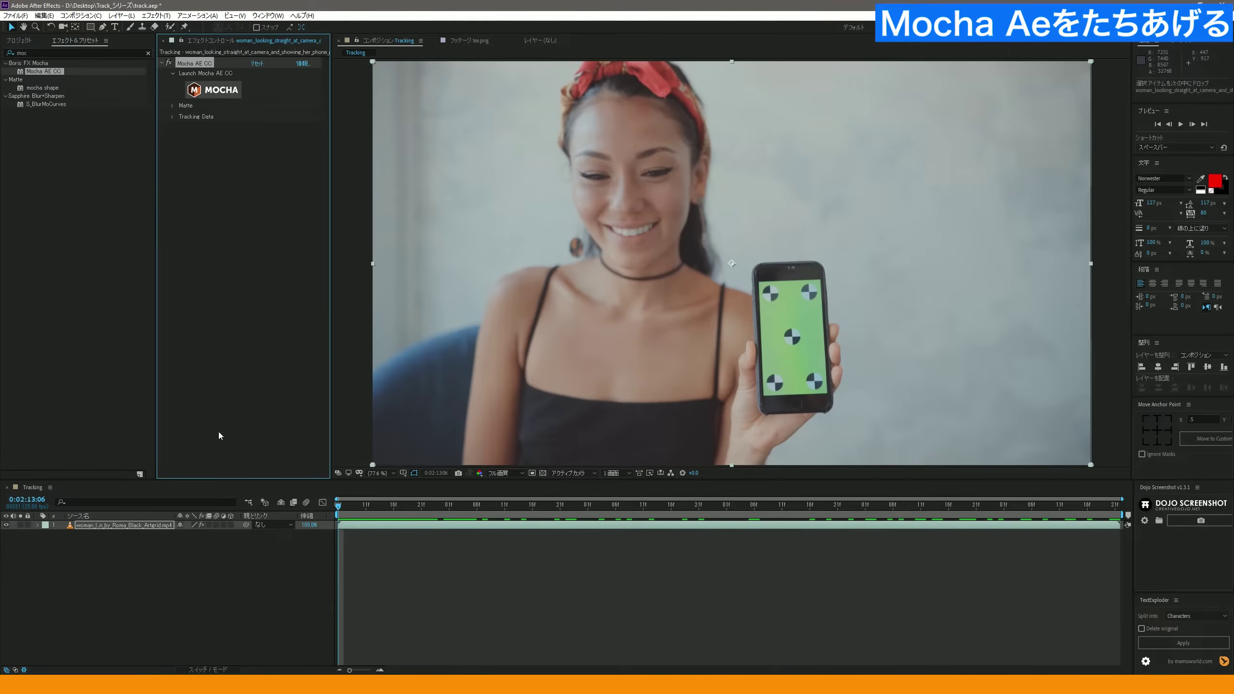
click(100, 524)
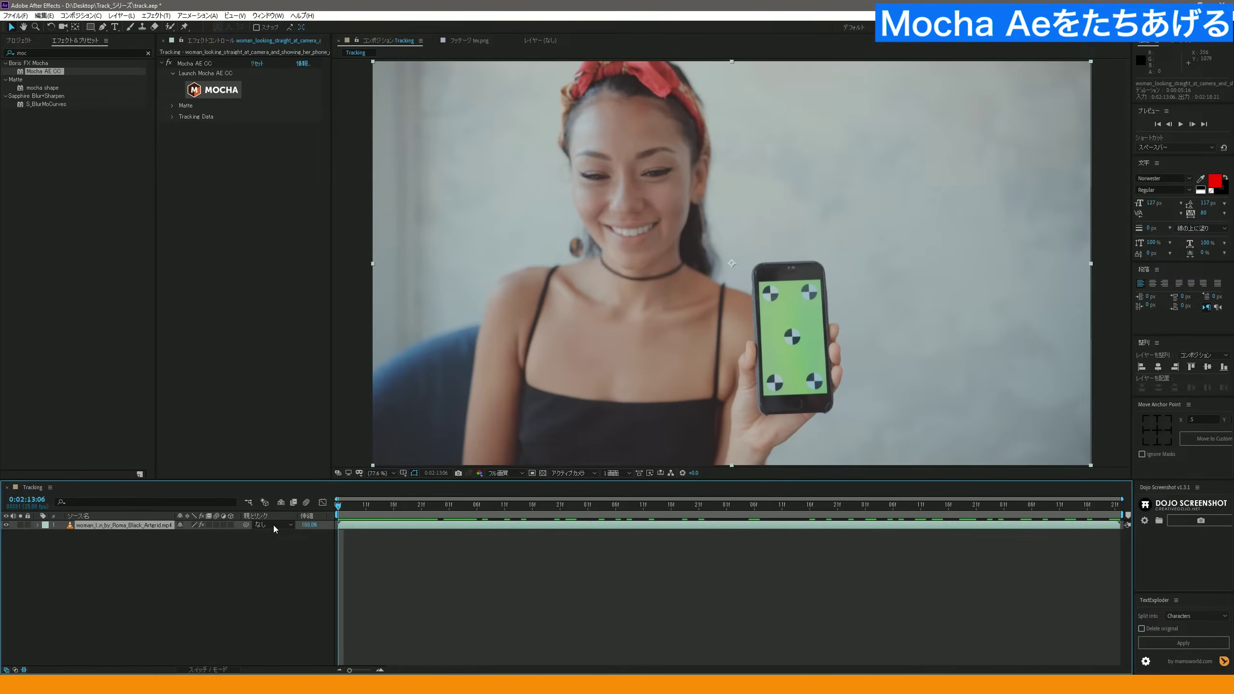
click(172, 117)
click(172, 105)
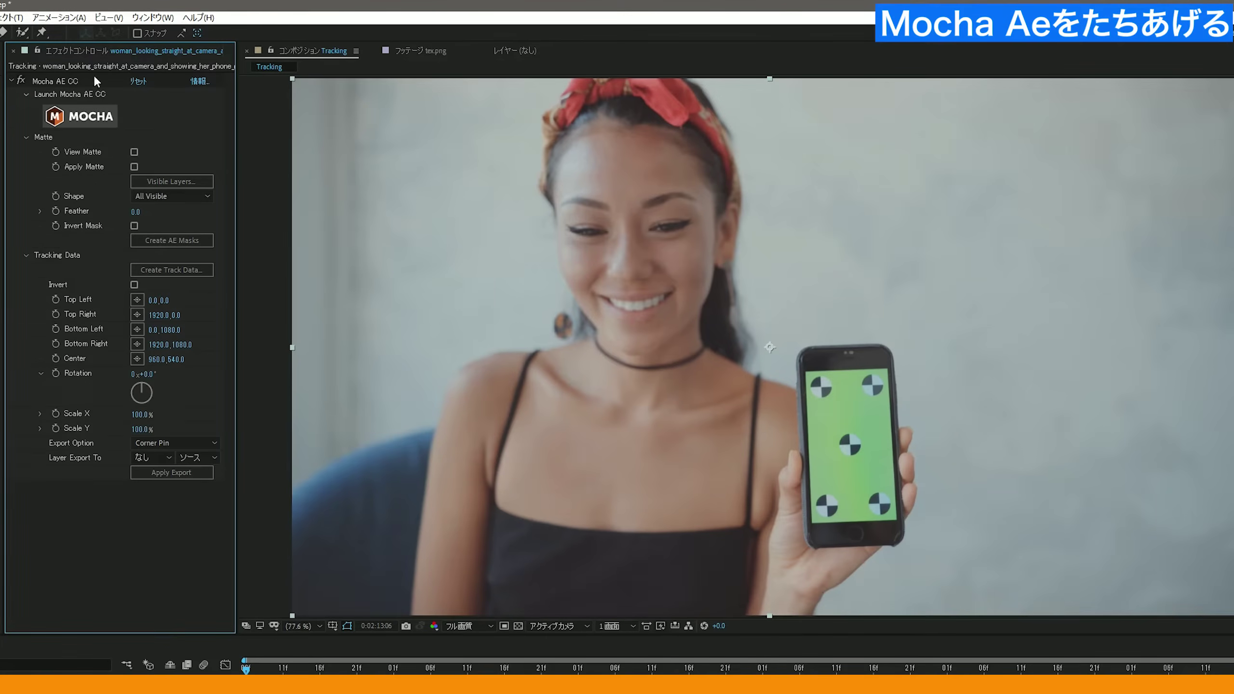
Step: Launch the Mocha AE CC tracker for the woman clip and dismiss its welcome screen
click(92, 117)
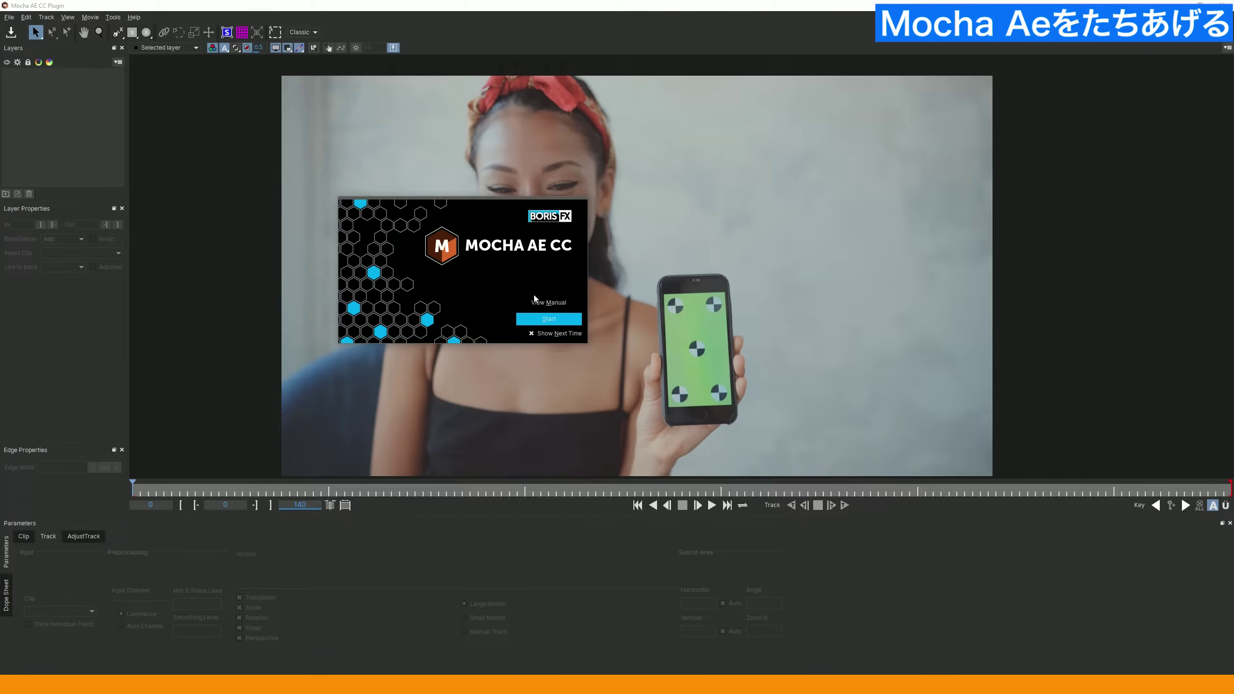
click(550, 322)
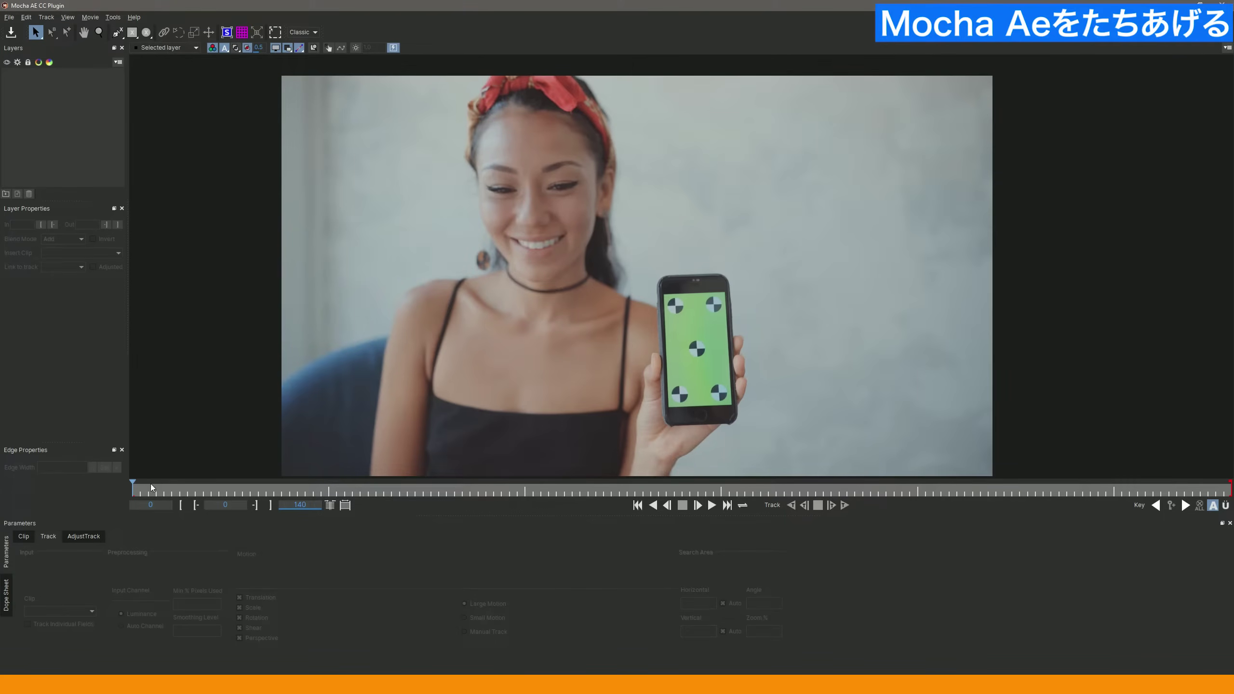
Step: Scrub through the 0–140 frame clip to preview the phone, ending near the first frame
mouse_move(151, 487)
mouse_down()
mouse_move(478, 488)
mouse_move(104, 492)
mouse_up()
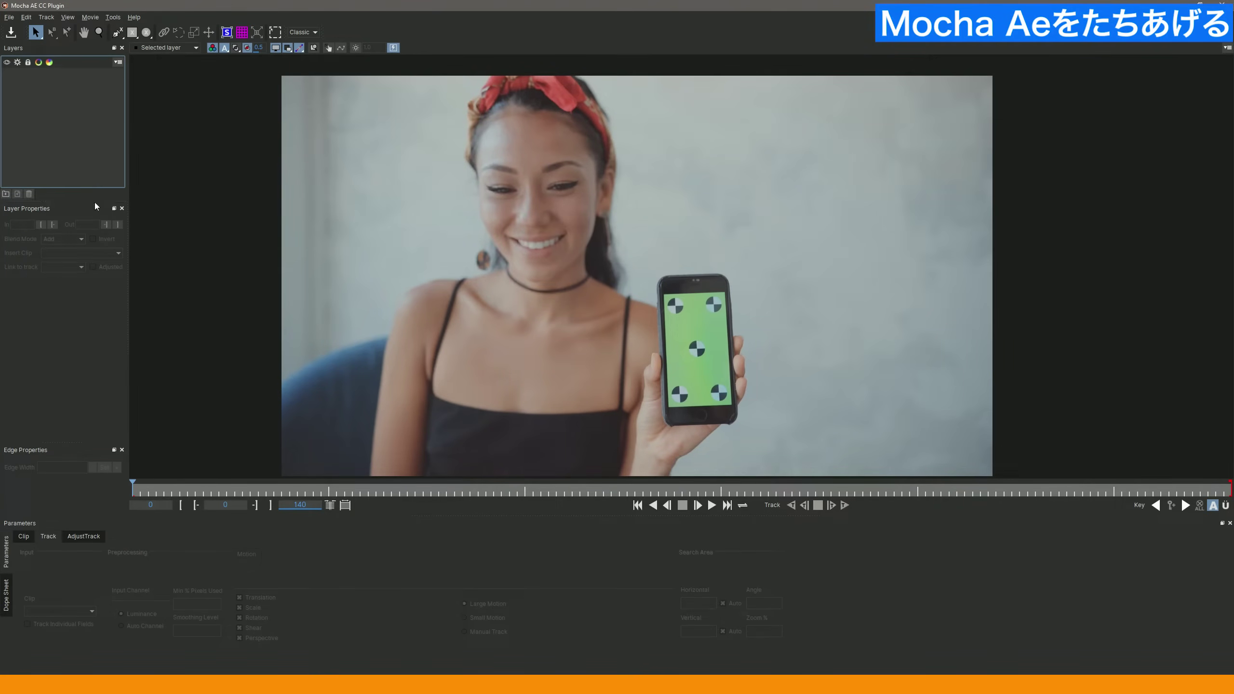
drag(171, 483, 1028, 485)
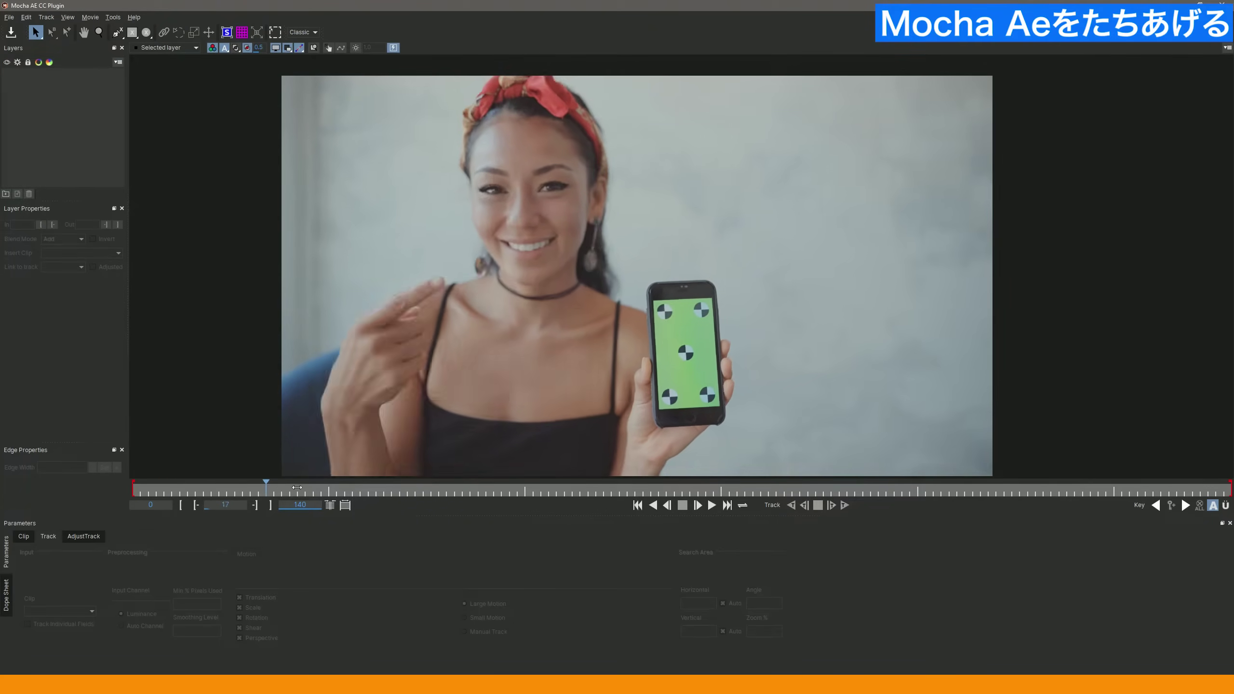
drag(1184, 484, 114, 501)
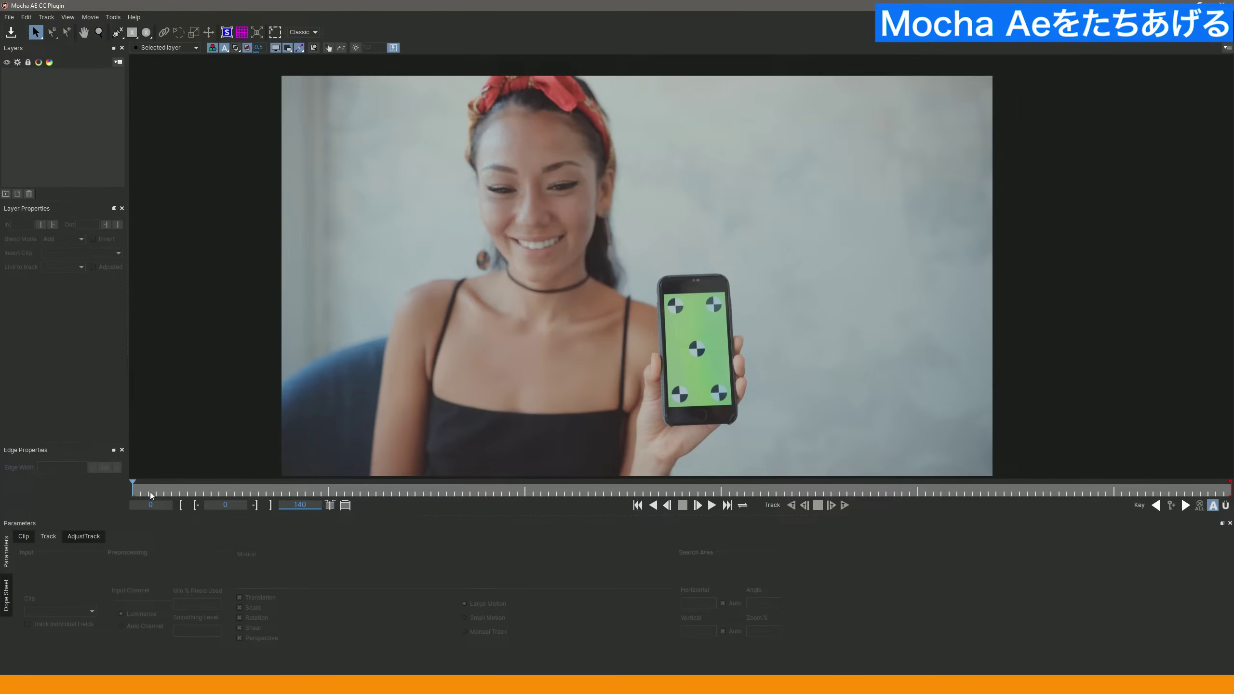
drag(147, 496, 251, 498)
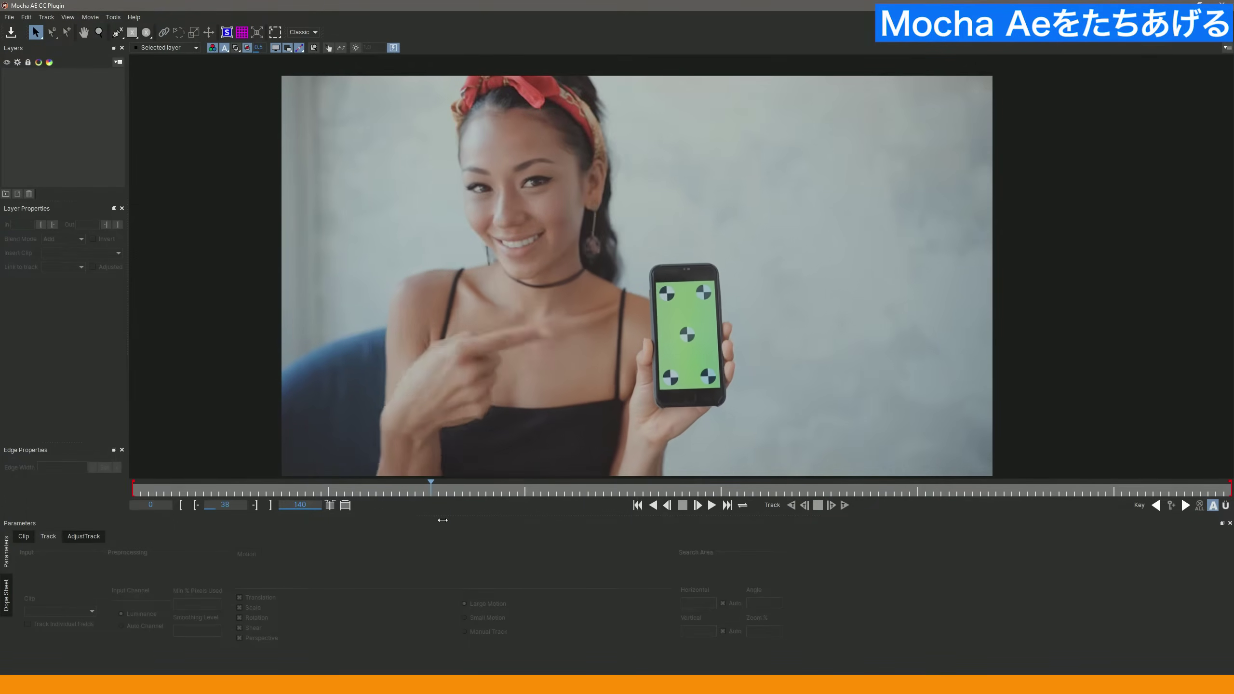
mouse_move(251, 497)
mouse_down()
mouse_move(123, 501)
mouse_move(573, 514)
mouse_move(164, 489)
mouse_up()
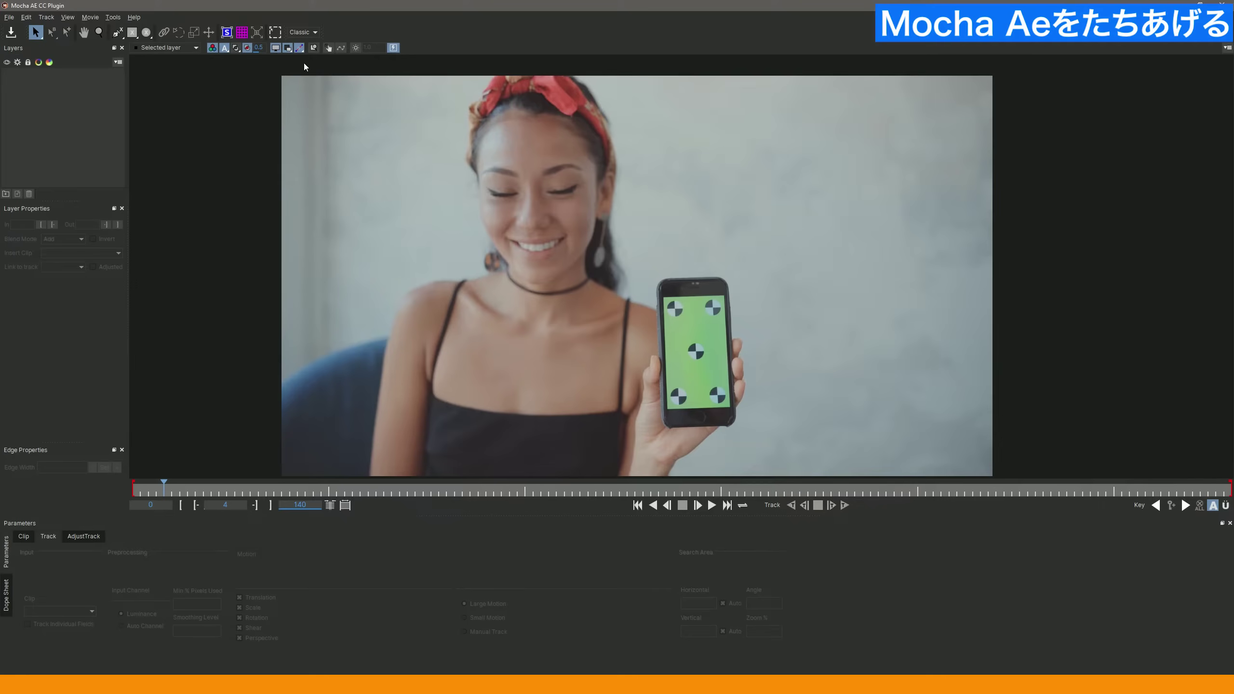
click(303, 33)
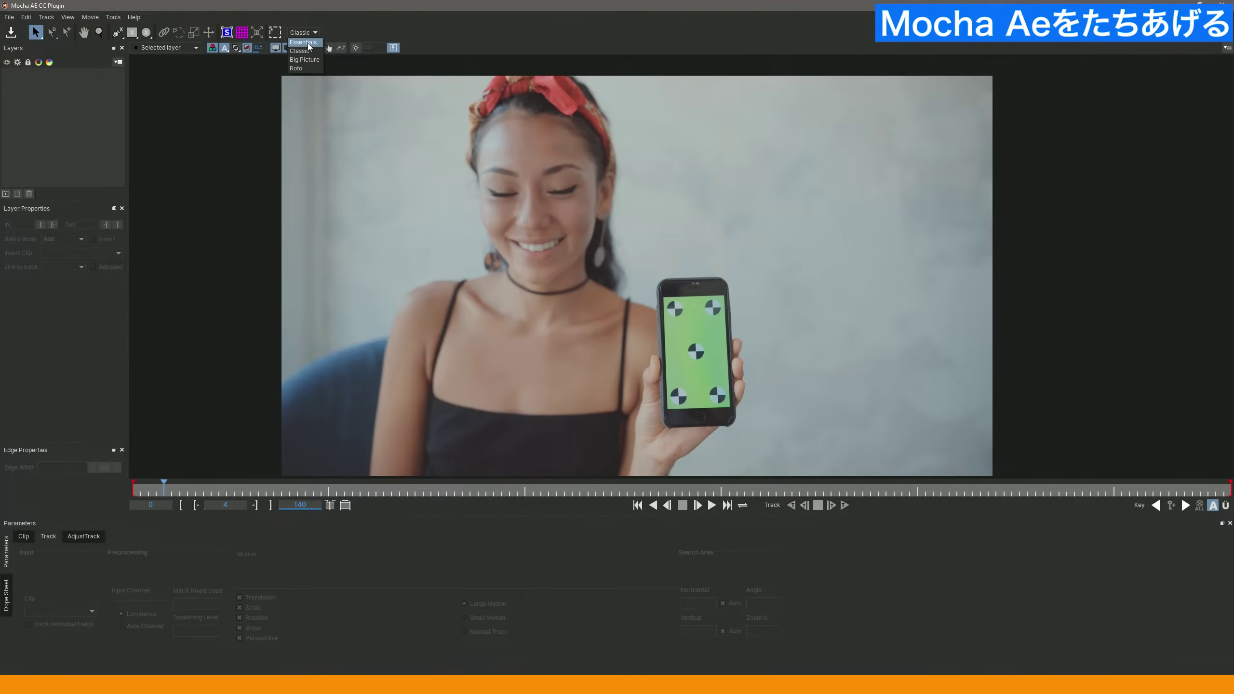
click(303, 42)
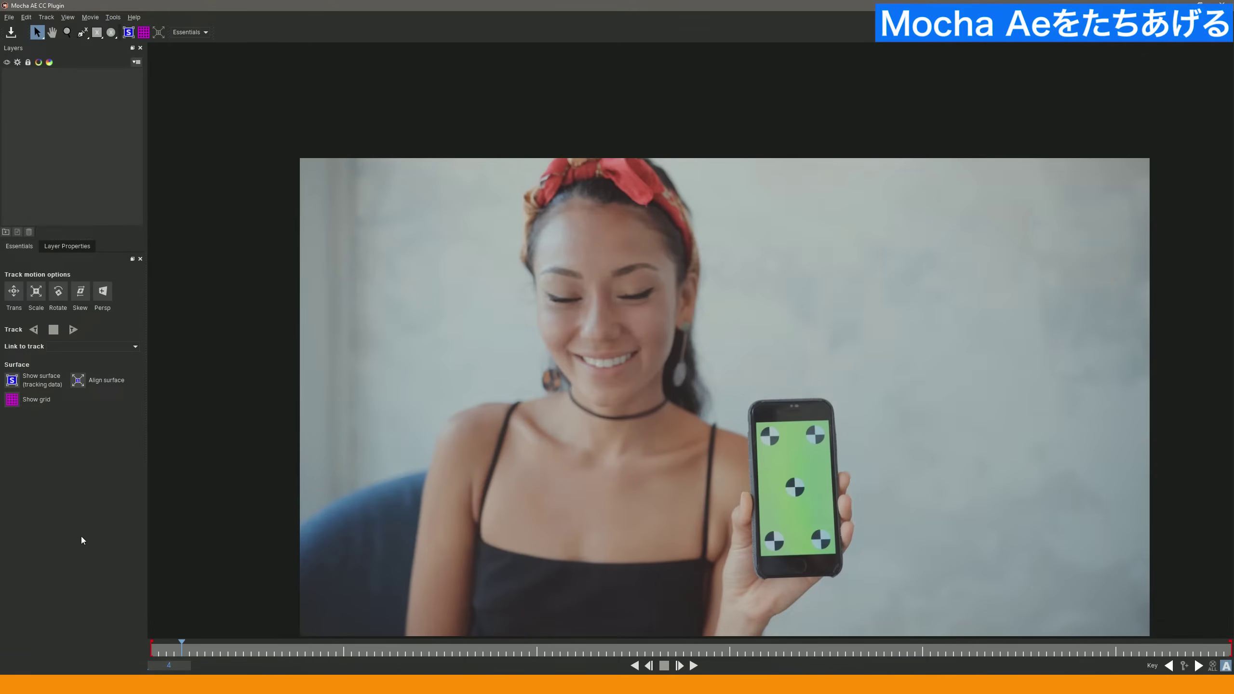
click(178, 34)
click(191, 51)
drag(165, 488, 133, 512)
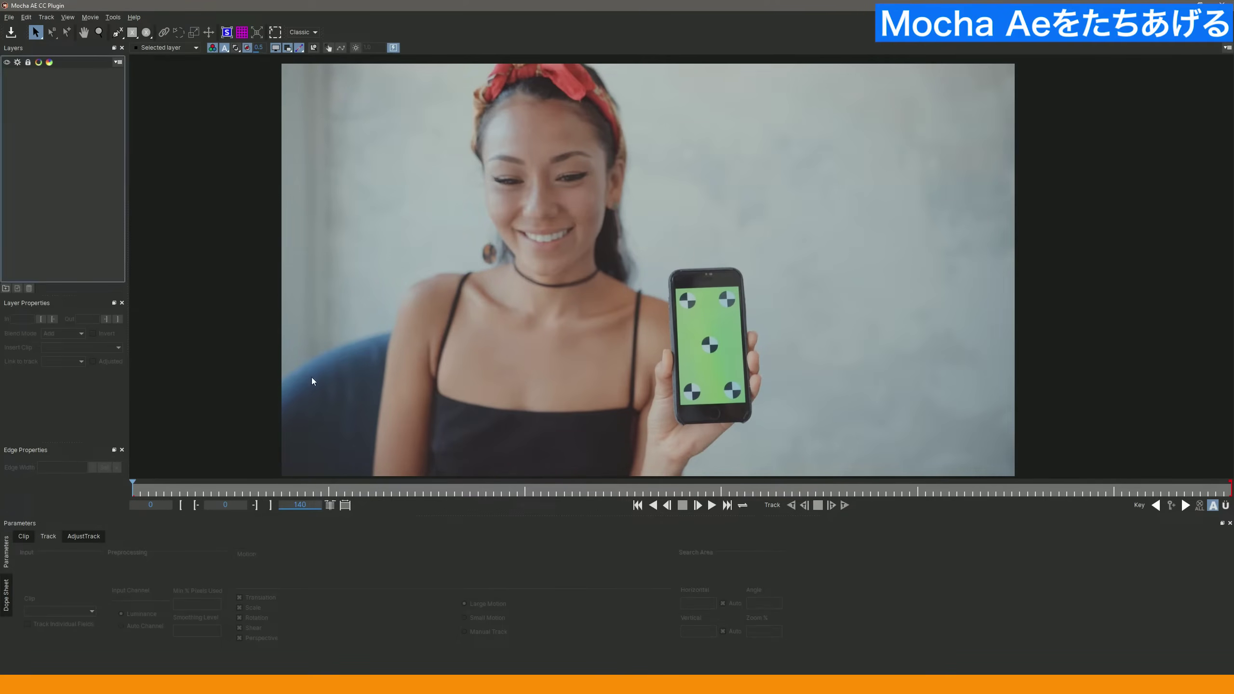
click(148, 489)
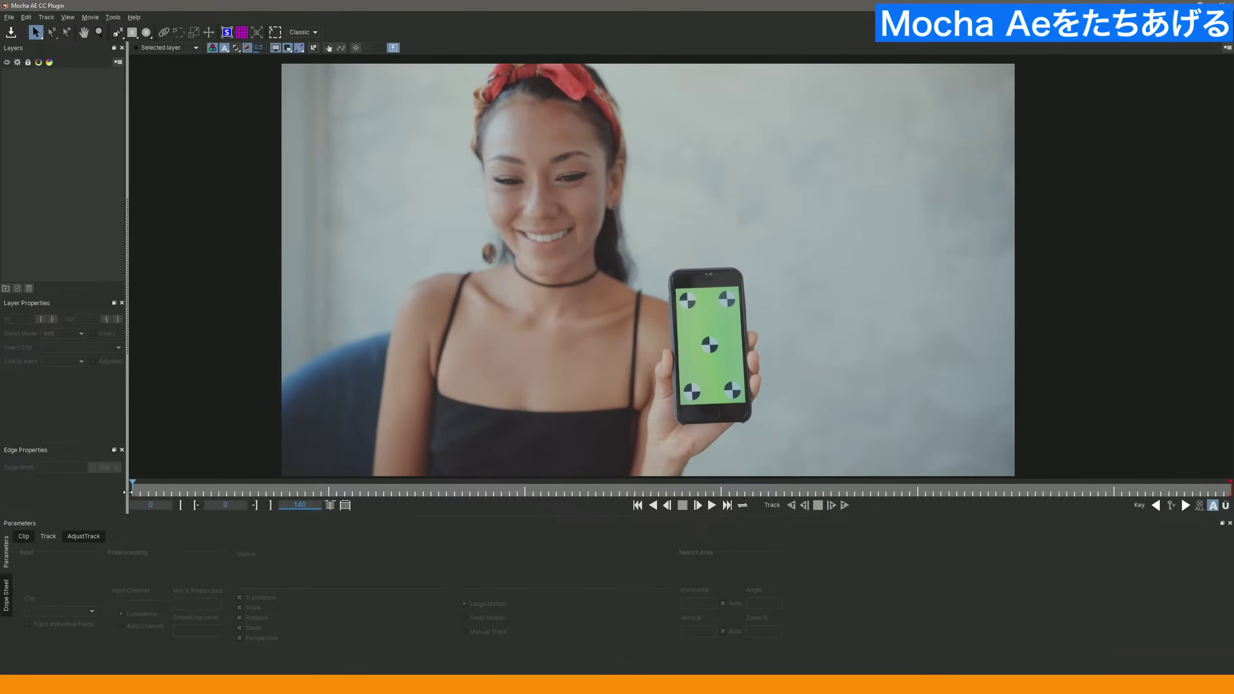
drag(149, 489, 133, 488)
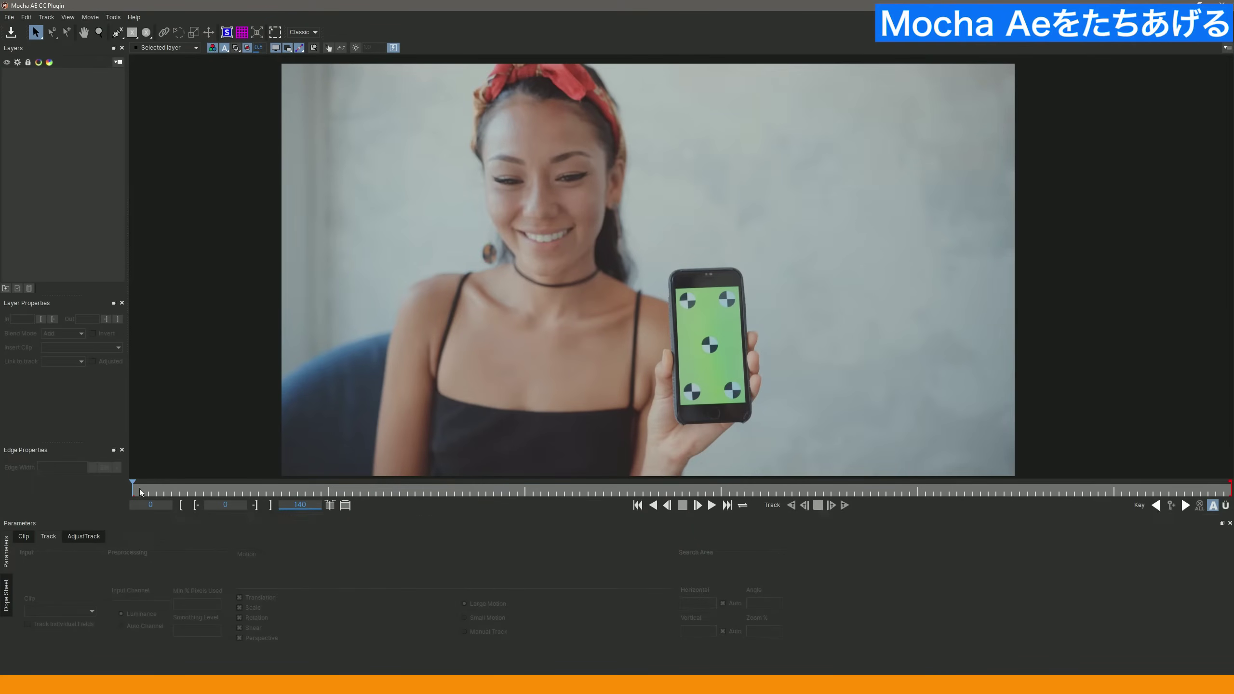
mouse_move(139, 492)
mouse_down()
mouse_move(848, 479)
mouse_move(132, 491)
mouse_up()
drag(150, 488, 360, 488)
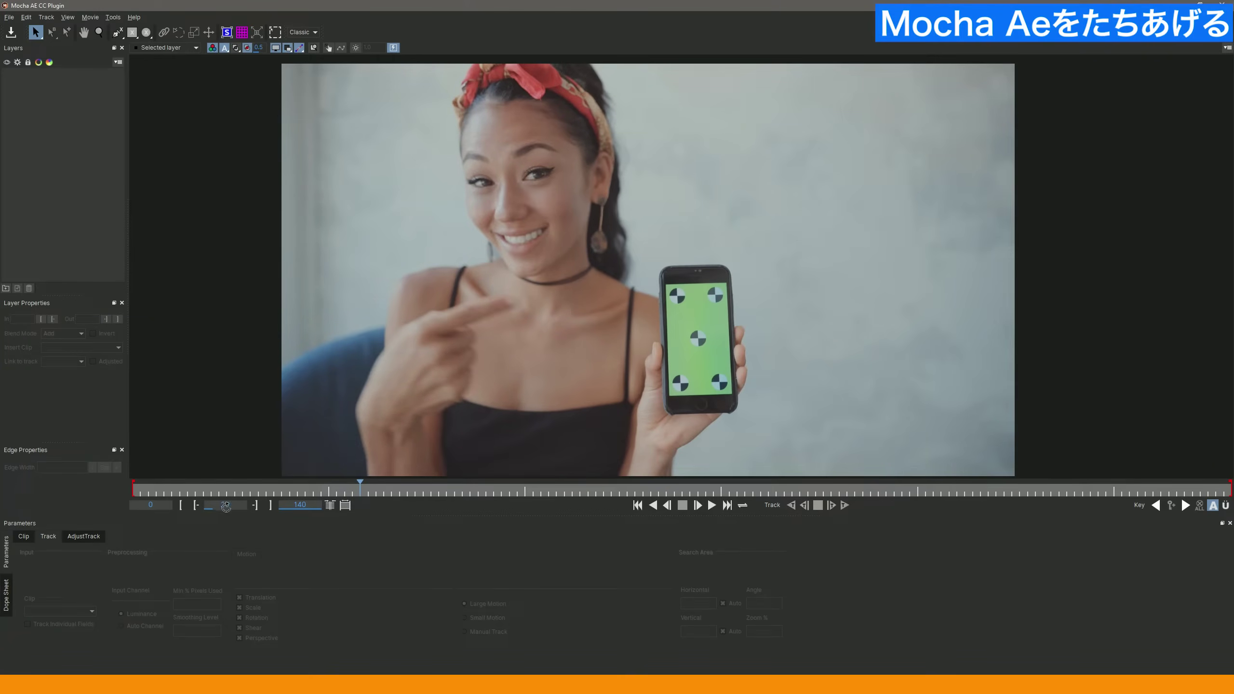
mouse_move(355, 493)
mouse_down()
mouse_move(1222, 495)
mouse_move(894, 494)
mouse_up()
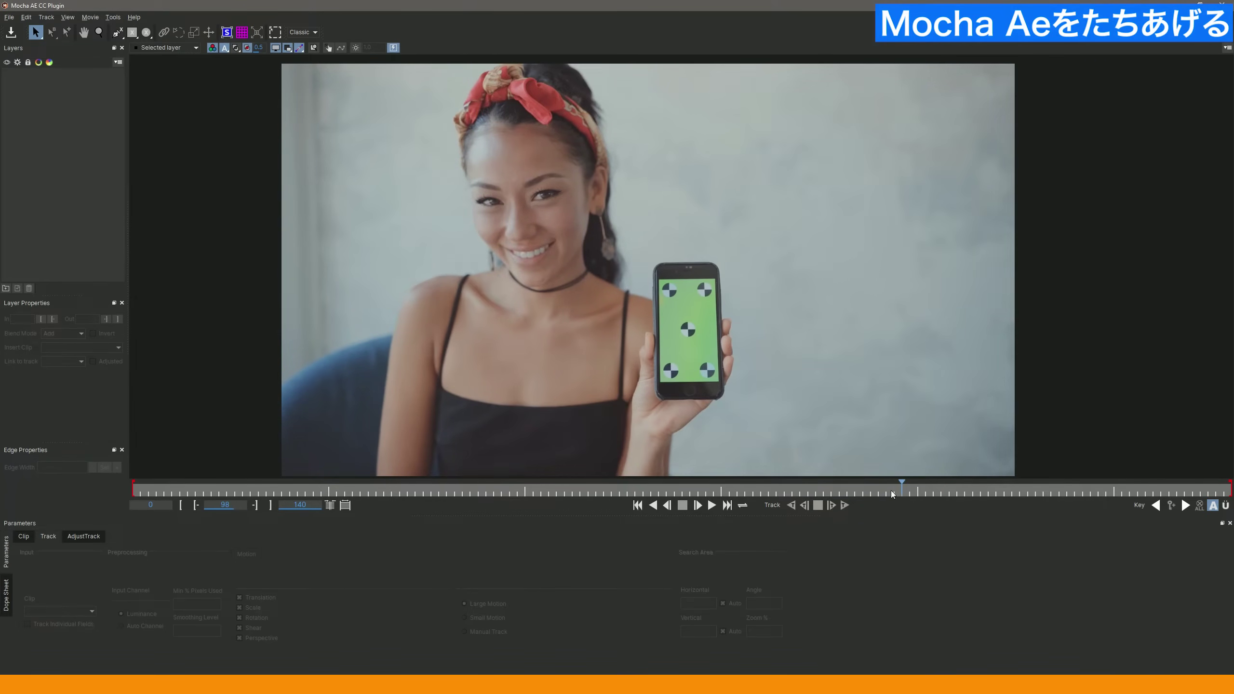
drag(893, 494, 114, 487)
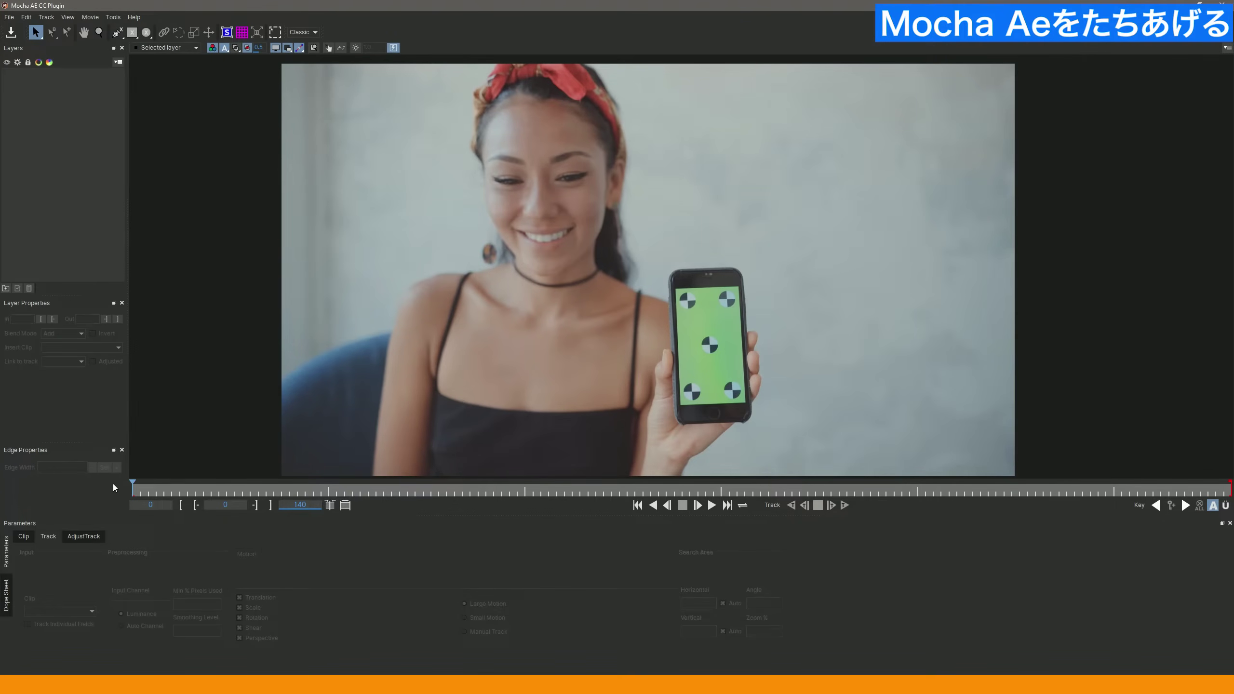
mouse_move(132, 489)
mouse_down()
mouse_move(157, 487)
mouse_move(128, 505)
mouse_up()
mouse_move(168, 496)
mouse_down()
mouse_move(457, 501)
mouse_move(133, 491)
mouse_up()
click(60, 179)
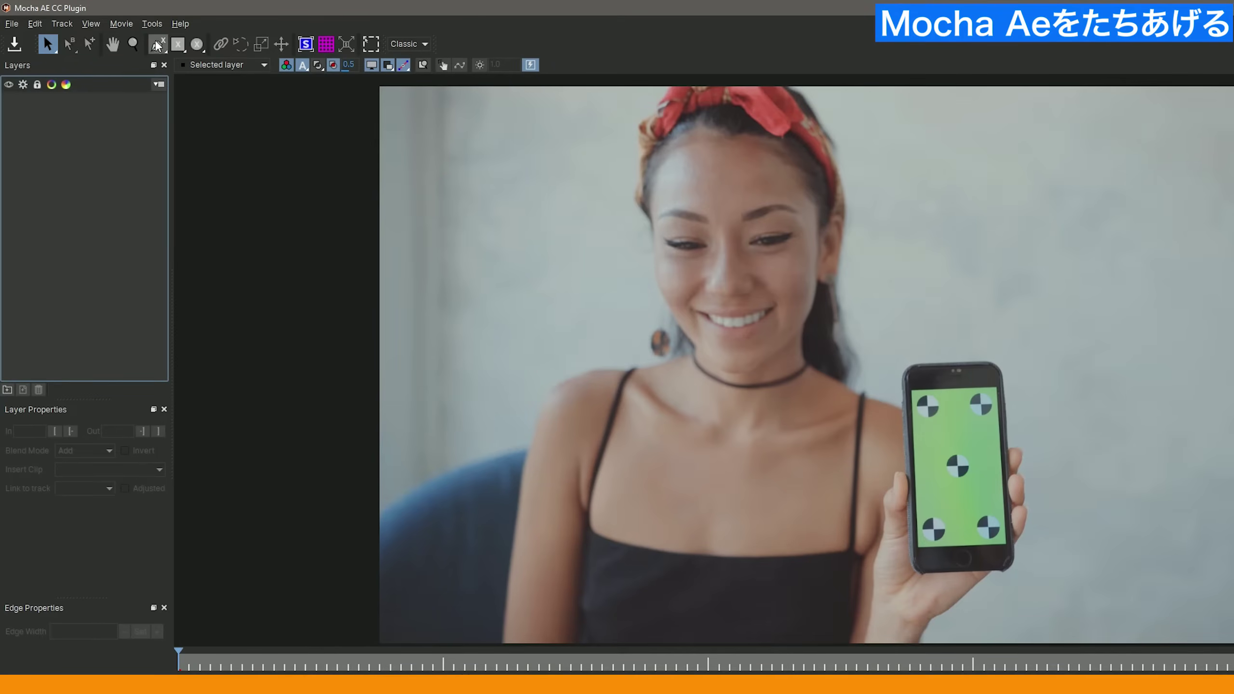
click(158, 48)
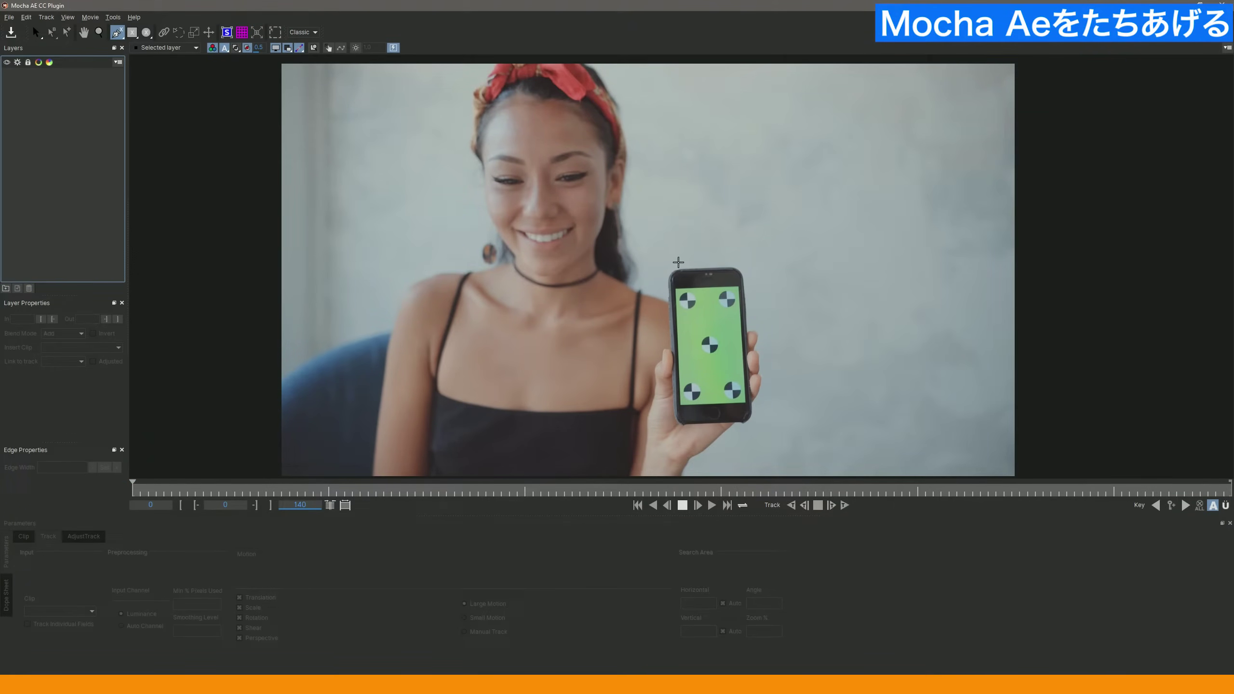
Step: Draw a closed four-point X-Spline around the phone in Layer 1, pulling the top points outward for margin
click(672, 271)
click(754, 269)
click(758, 424)
click(672, 423)
click(670, 271)
key(s)
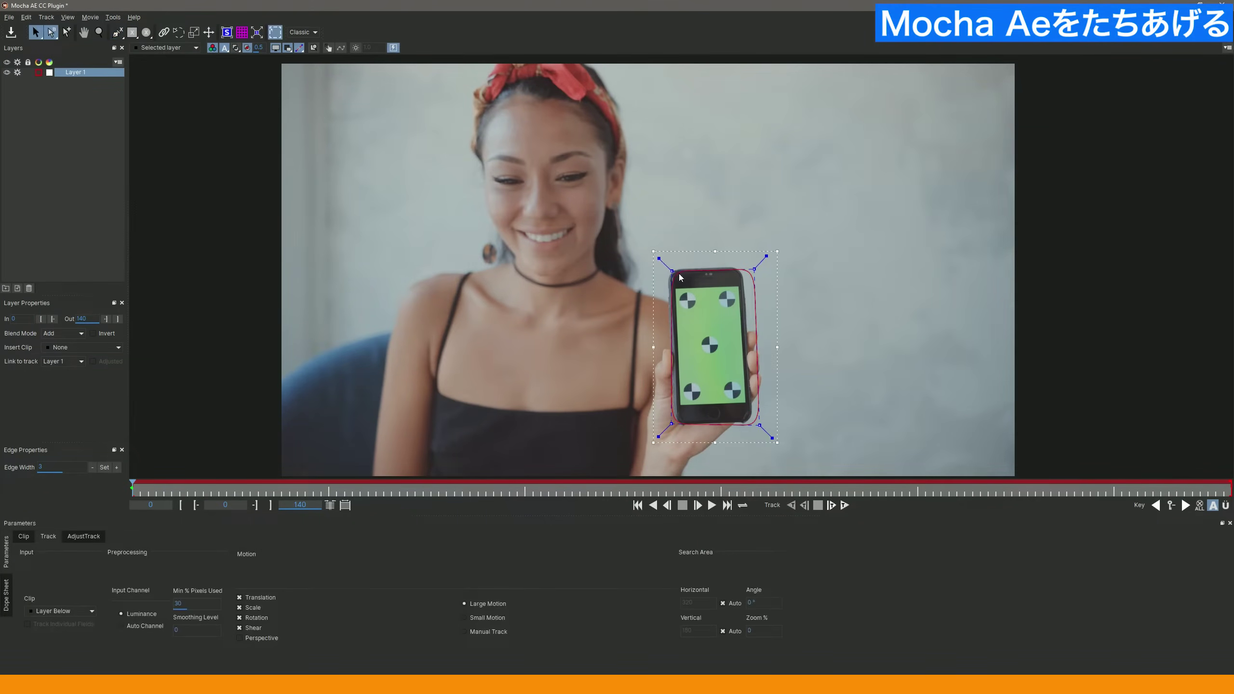
drag(672, 271, 665, 269)
drag(754, 267, 752, 258)
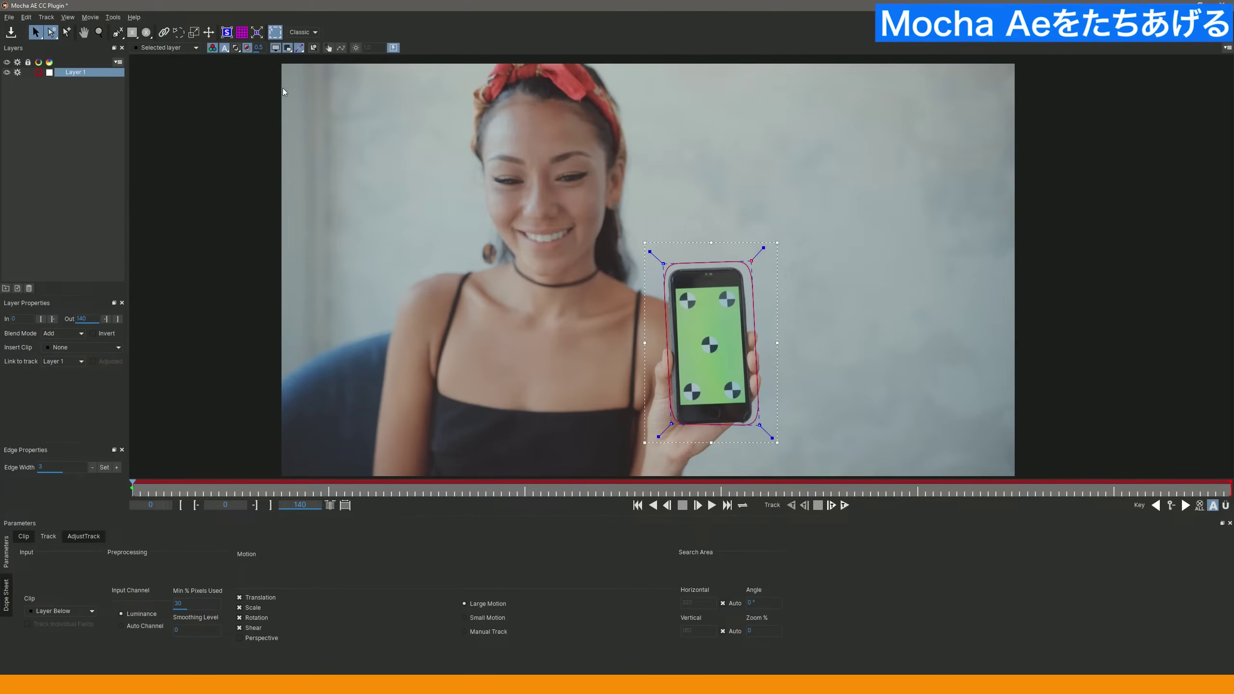
click(26, 17)
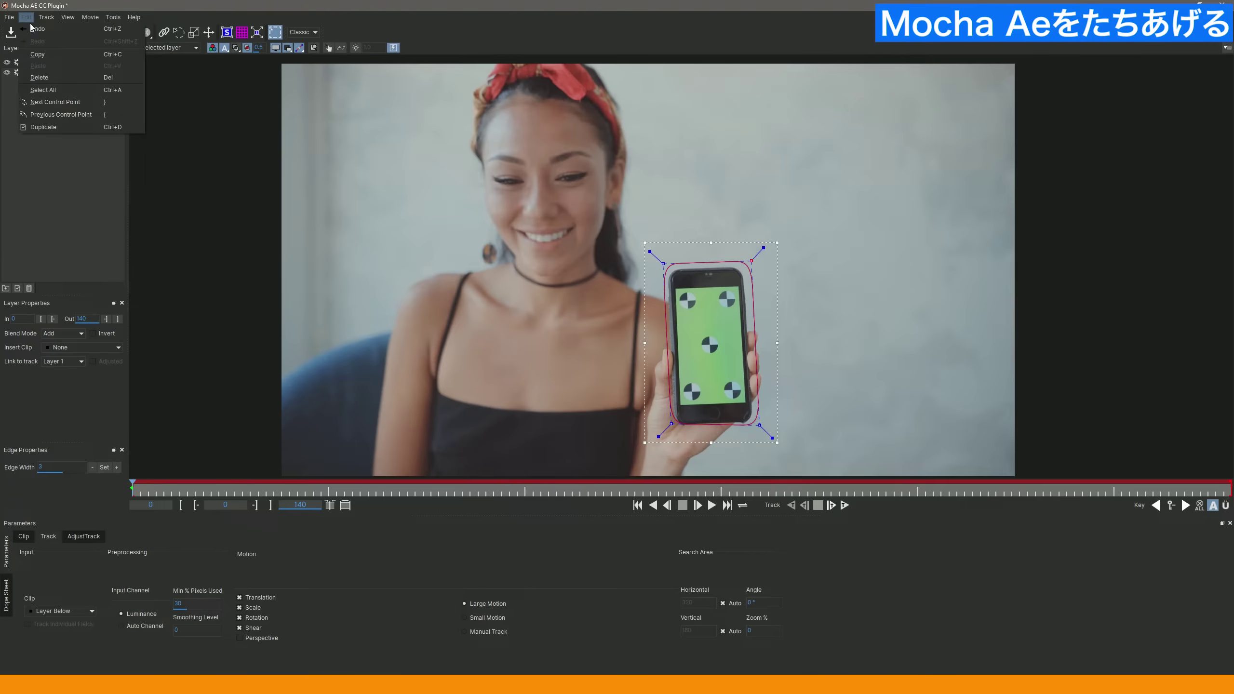
Step: Switch Mocha to the After Effects keyboard shortcut set and try panning with H
mouse_move(68, 17)
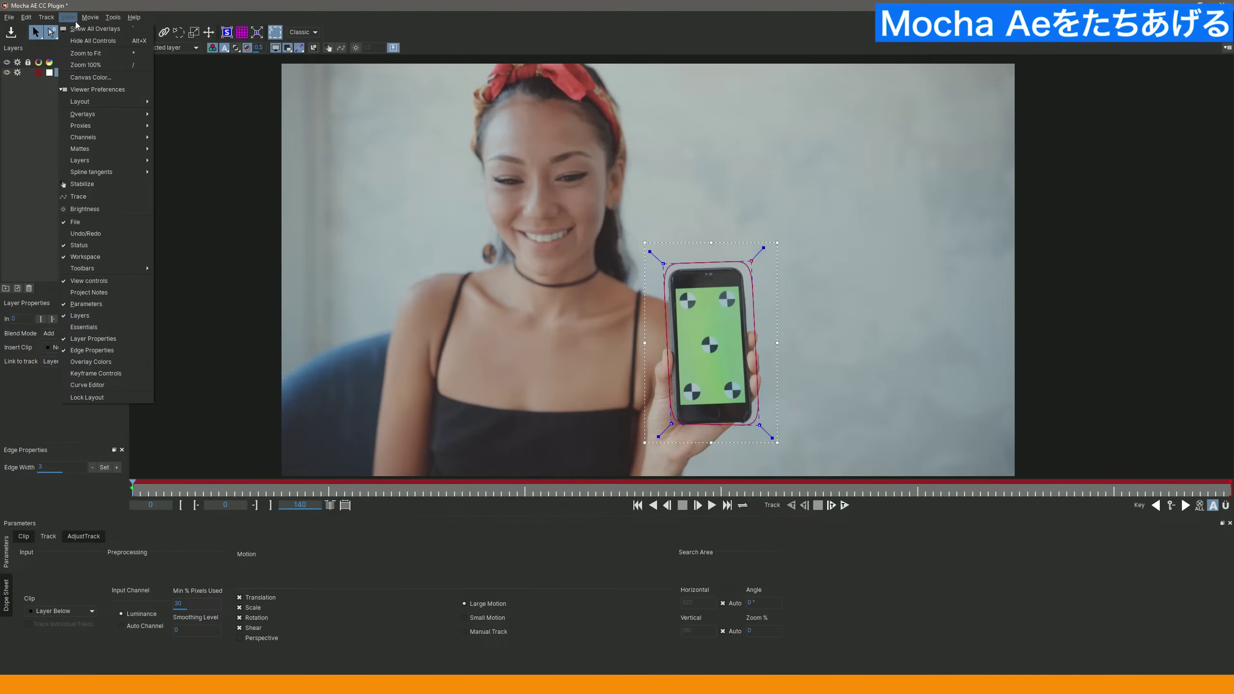
mouse_move(10, 19)
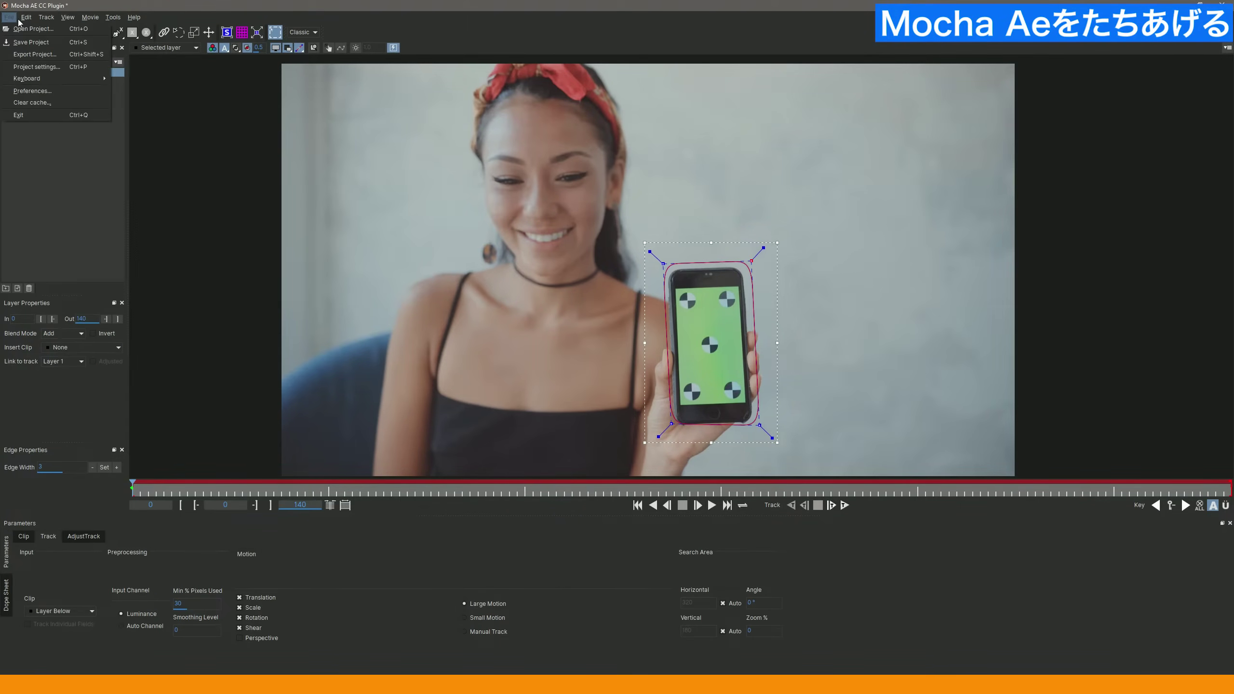
mouse_move(28, 80)
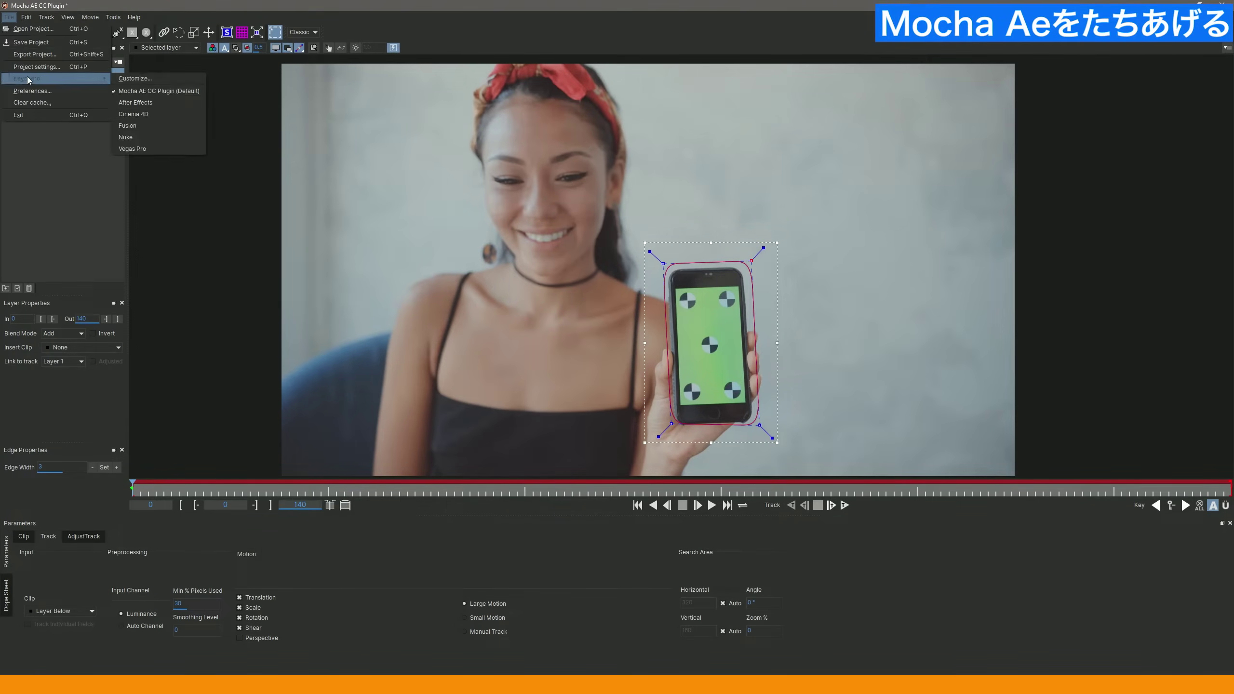
click(150, 101)
key(h)
mouse_move(543, 316)
mouse_down()
mouse_move(541, 330)
mouse_move(544, 317)
mouse_up()
key(v)
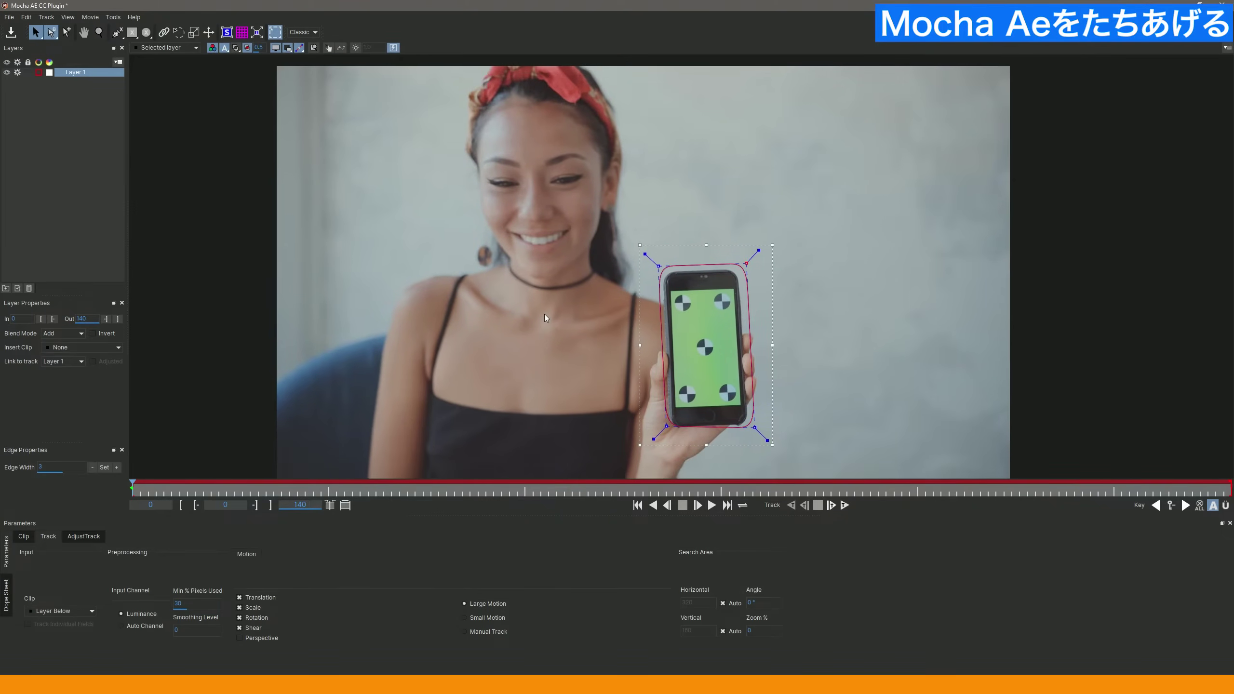
Step: Change the keyboard shortcut set to Mocha AE CC Plugin (Default)
click(15, 19)
mouse_move(48, 79)
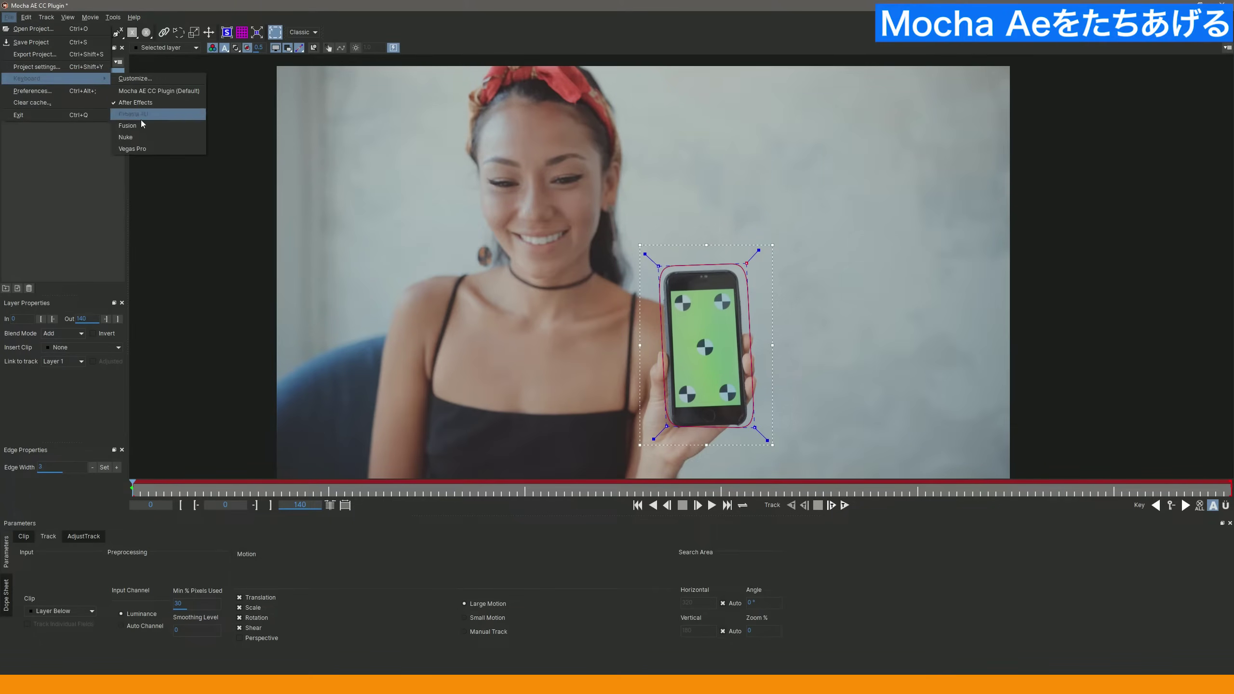
click(151, 91)
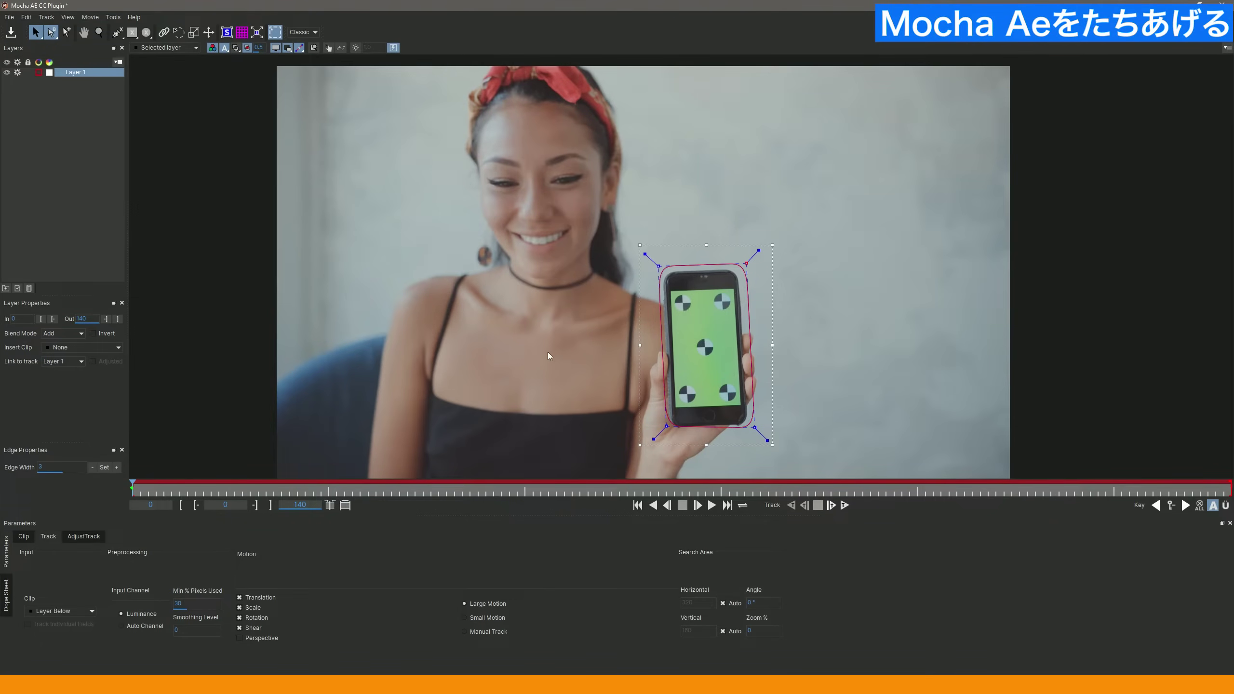
Step: Pan with X, scrub the clip, and zoom with Z to get close on the phone in the woman's hand
key(x)
drag(599, 325, 601, 326)
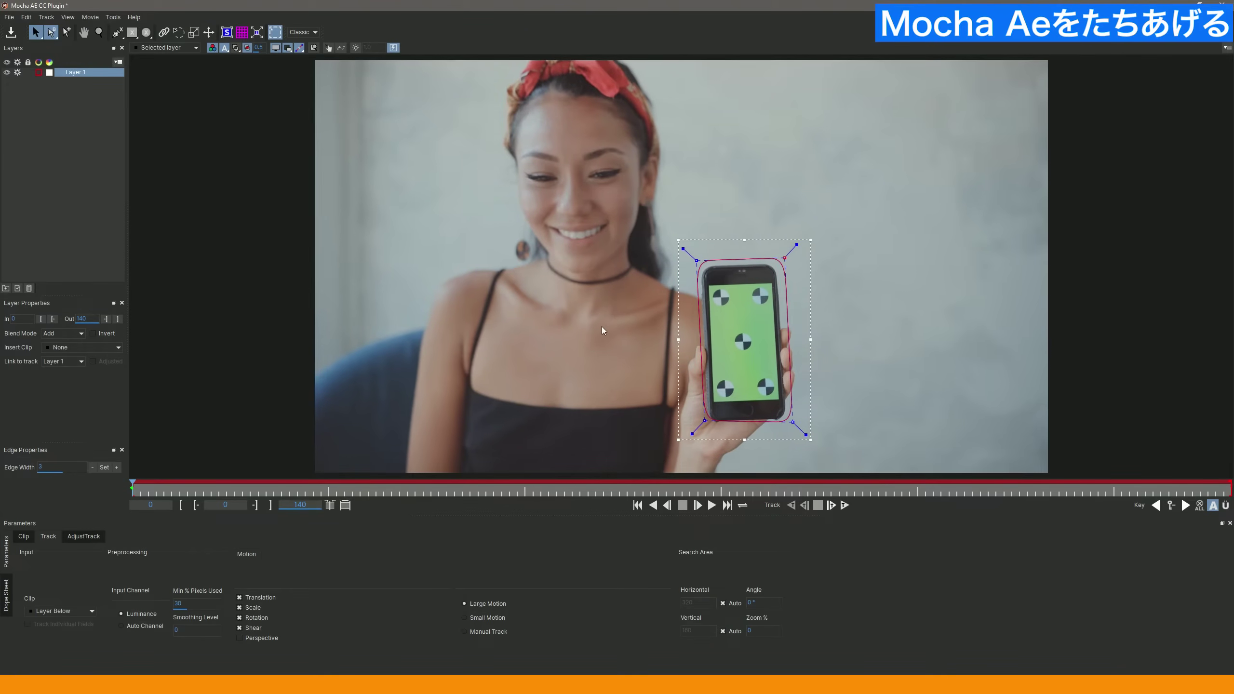
key(x)
drag(601, 327, 581, 338)
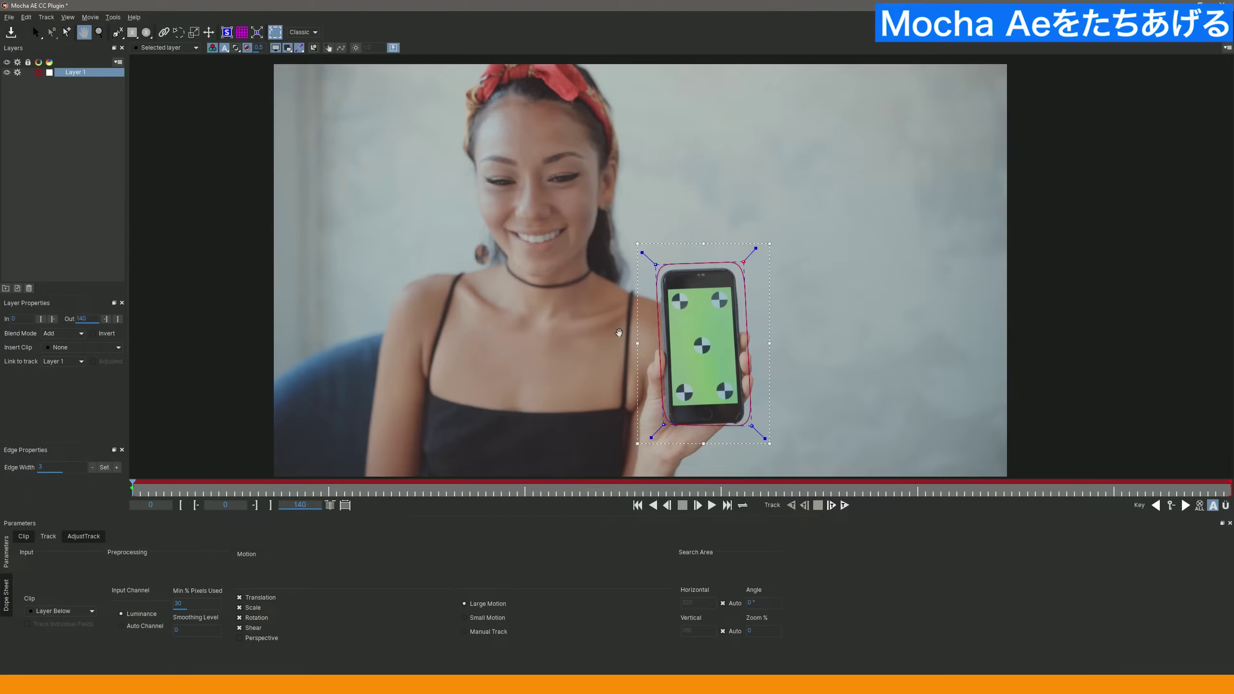
key(s)
drag(143, 492, 97, 514)
key(x)
key(x)
key(x)
key(x)
mouse_move(594, 325)
mouse_down()
mouse_move(612, 331)
mouse_move(422, 316)
mouse_move(435, 270)
mouse_move(474, 262)
mouse_move(490, 294)
mouse_move(591, 290)
mouse_move(608, 90)
mouse_move(615, 151)
mouse_move(626, 125)
mouse_up()
key(z)
key(x)
Step: Zoom and pan back out to the full video frame, then move the playhead to frame 1
mouse_move(780, 201)
mouse_down()
mouse_move(600, 197)
mouse_move(635, 211)
mouse_up()
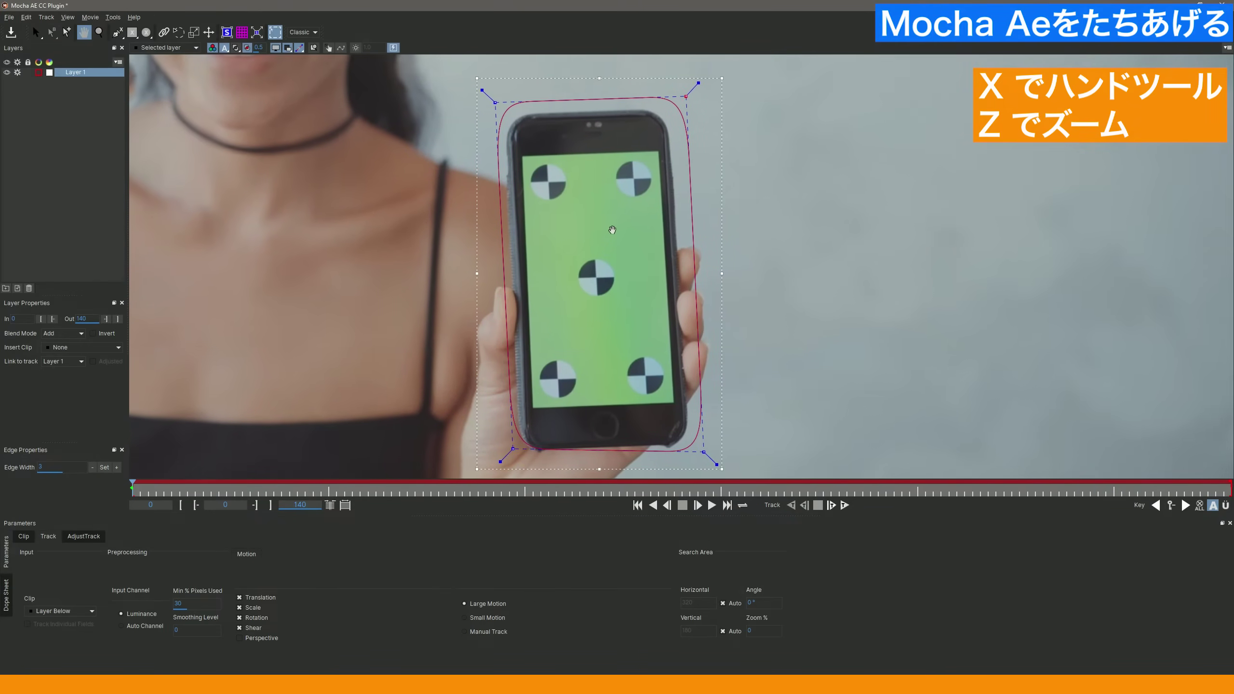
key(z)
mouse_move(635, 211)
mouse_down()
mouse_move(677, 317)
mouse_move(688, 303)
mouse_move(582, 251)
mouse_move(668, 331)
mouse_up()
key(x)
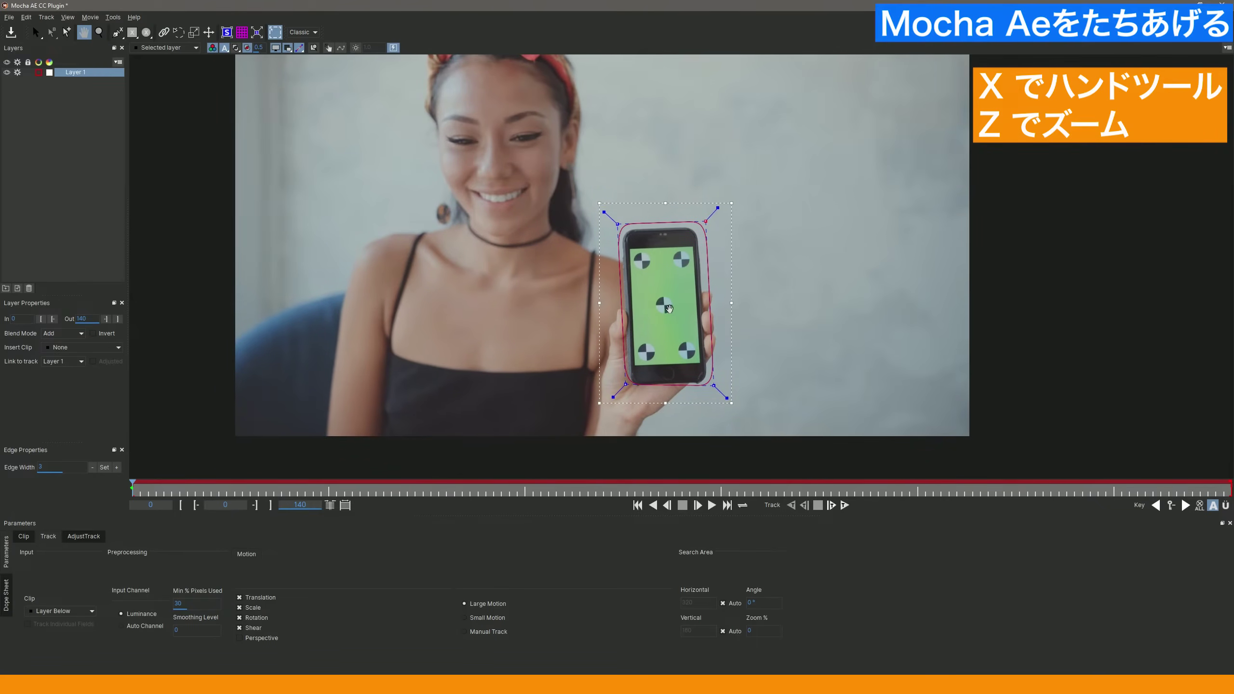
drag(668, 331, 656, 327)
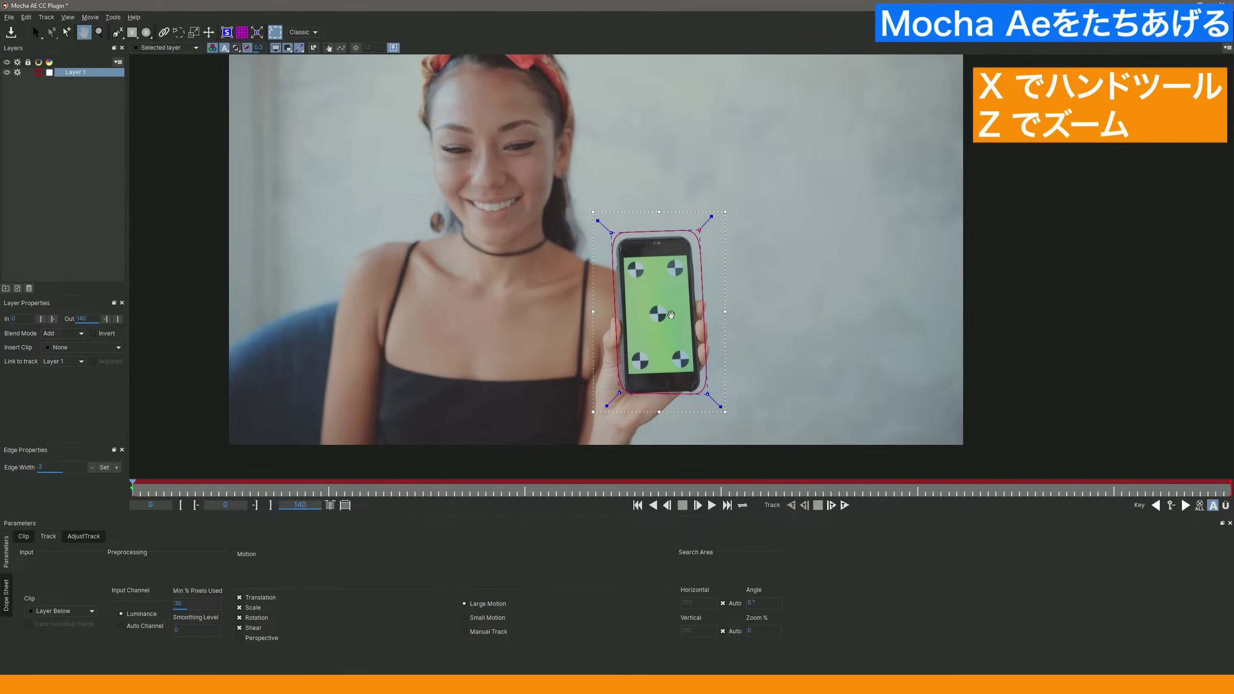
key(z)
mouse_move(659, 245)
mouse_down()
mouse_move(661, 297)
mouse_move(633, 307)
mouse_move(661, 288)
mouse_move(678, 296)
mouse_move(682, 326)
mouse_up()
key(x)
key(z)
key(s)
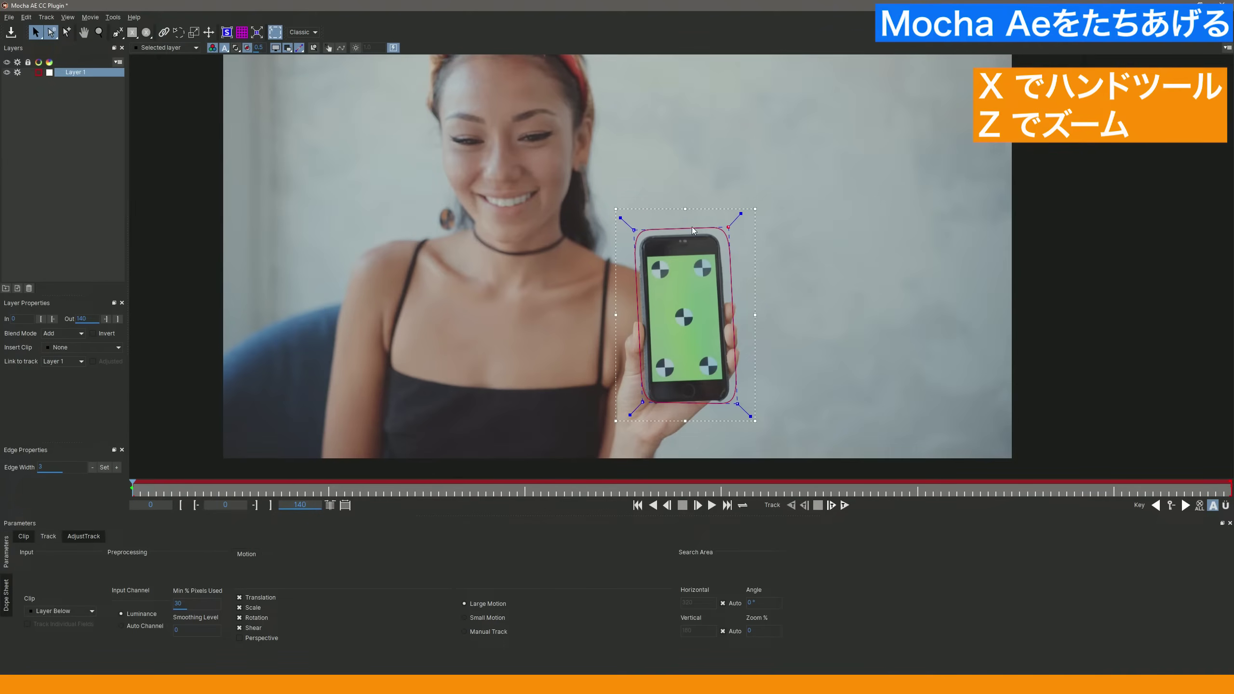
mouse_move(132, 488)
mouse_down()
mouse_move(1217, 505)
mouse_move(119, 501)
mouse_up()
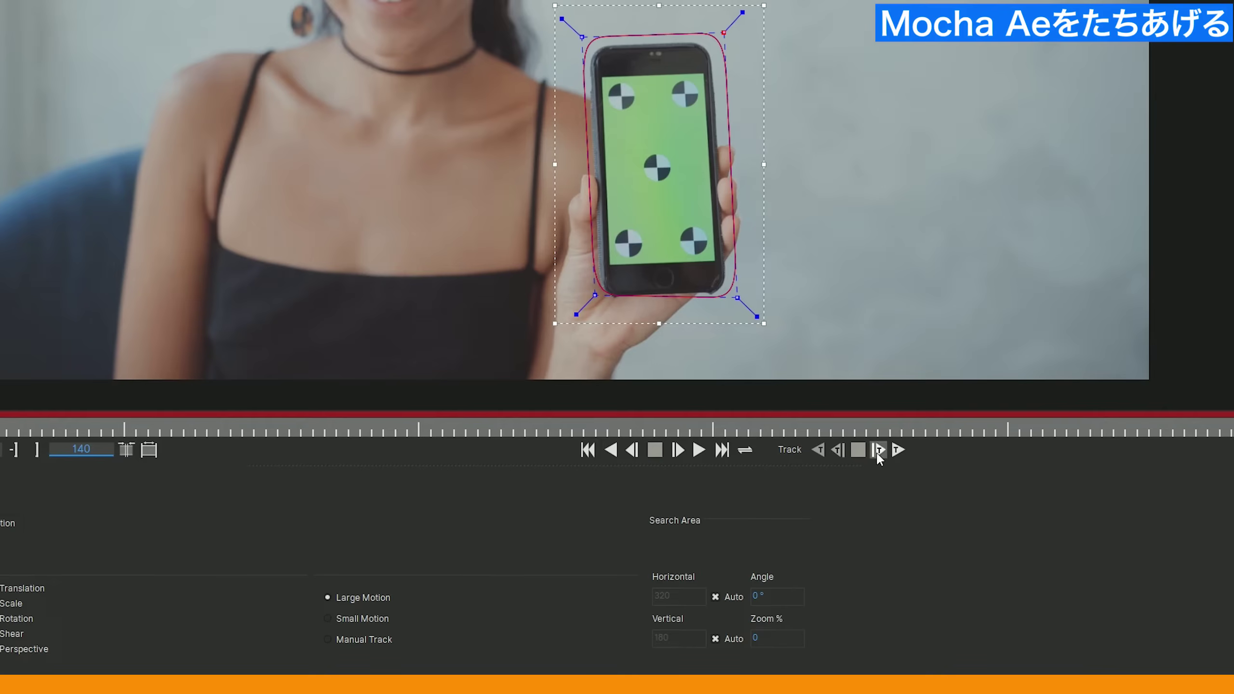
Step: Track Layer 1 forward one frame, then through the clip, and check the result at frame 73
click(878, 452)
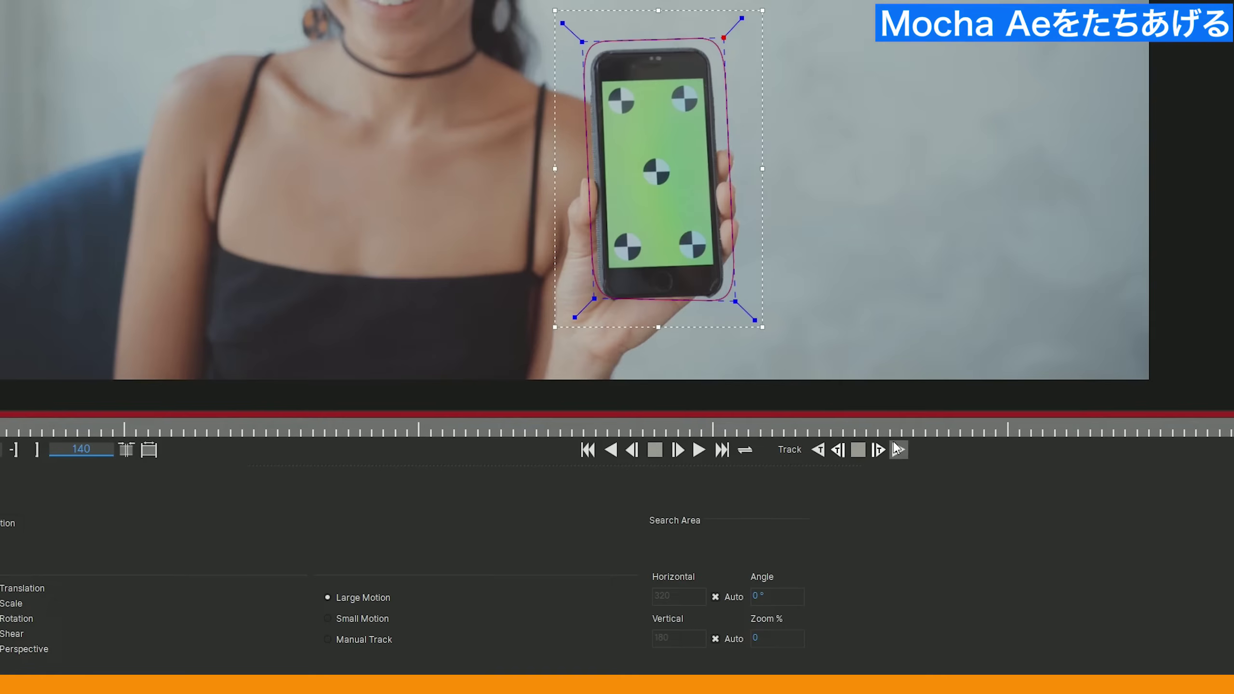
click(897, 449)
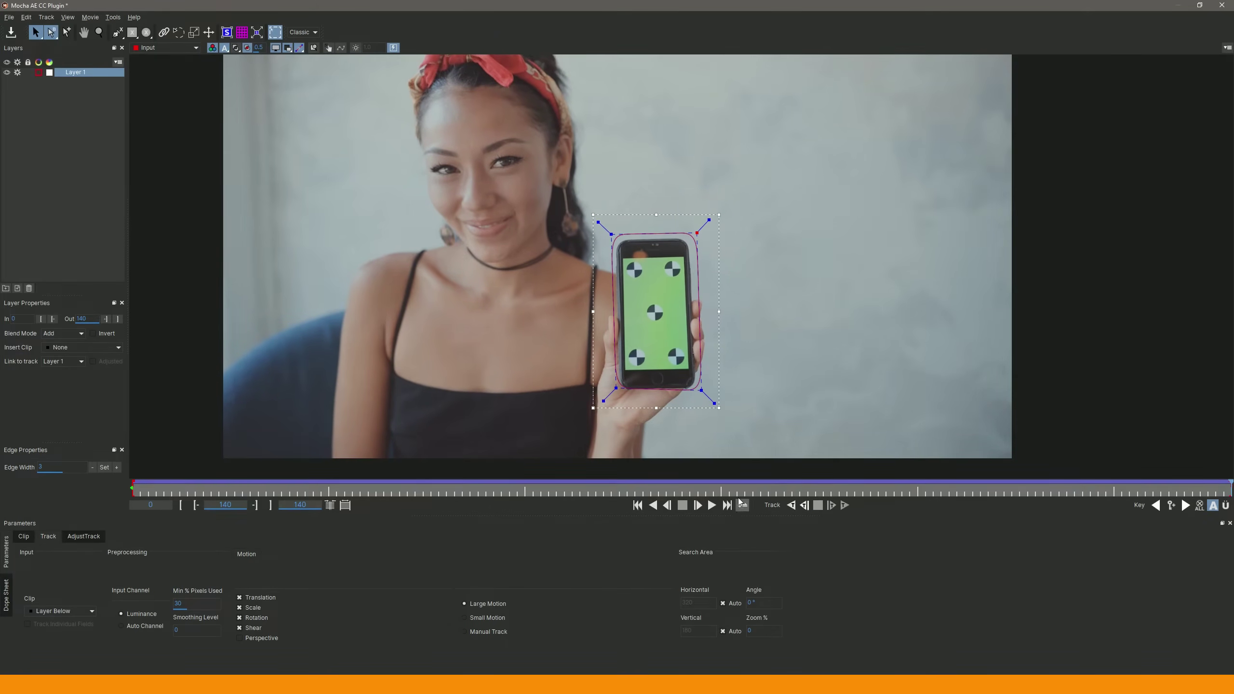
drag(707, 489, 705, 489)
Step: Delete Layer 1 and move the playhead to frame 82
click(95, 115)
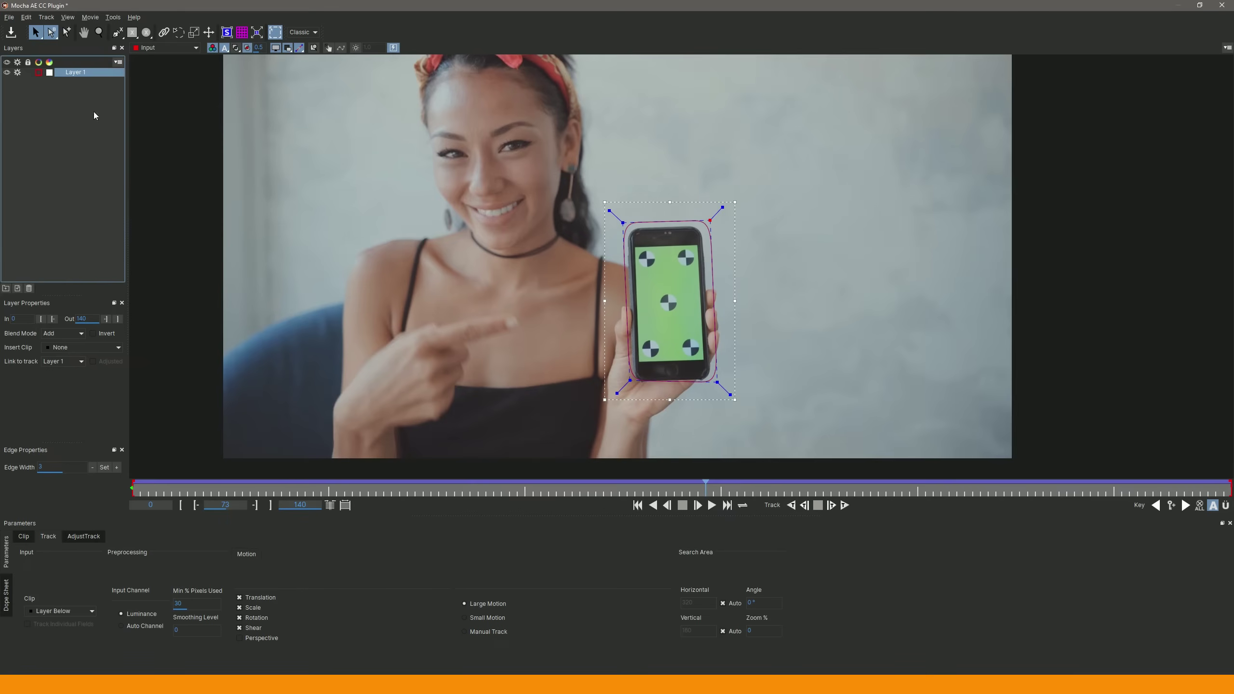
click(29, 288)
mouse_move(709, 488)
mouse_down()
mouse_move(807, 489)
mouse_move(776, 491)
mouse_up()
Step: Draw a new closed four-point X-Spline around the phone at frame 82 and fine-tune its four corners
click(118, 32)
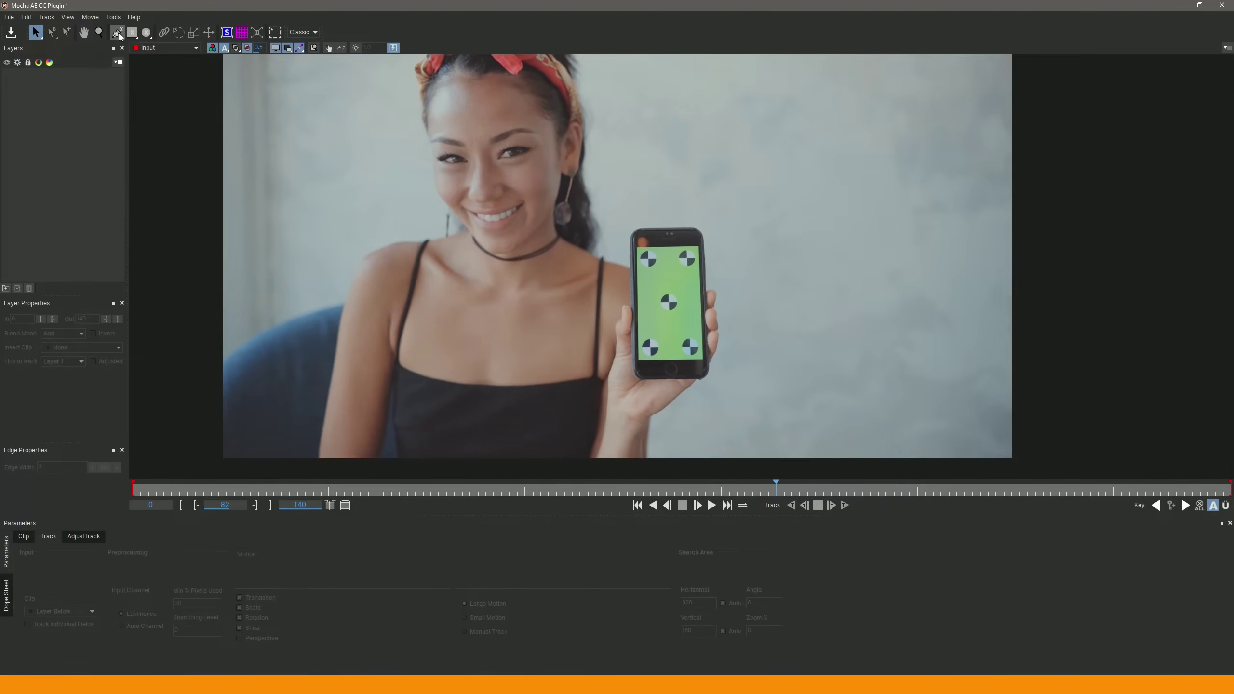
click(630, 224)
click(709, 223)
click(713, 386)
click(612, 381)
right_click(613, 381)
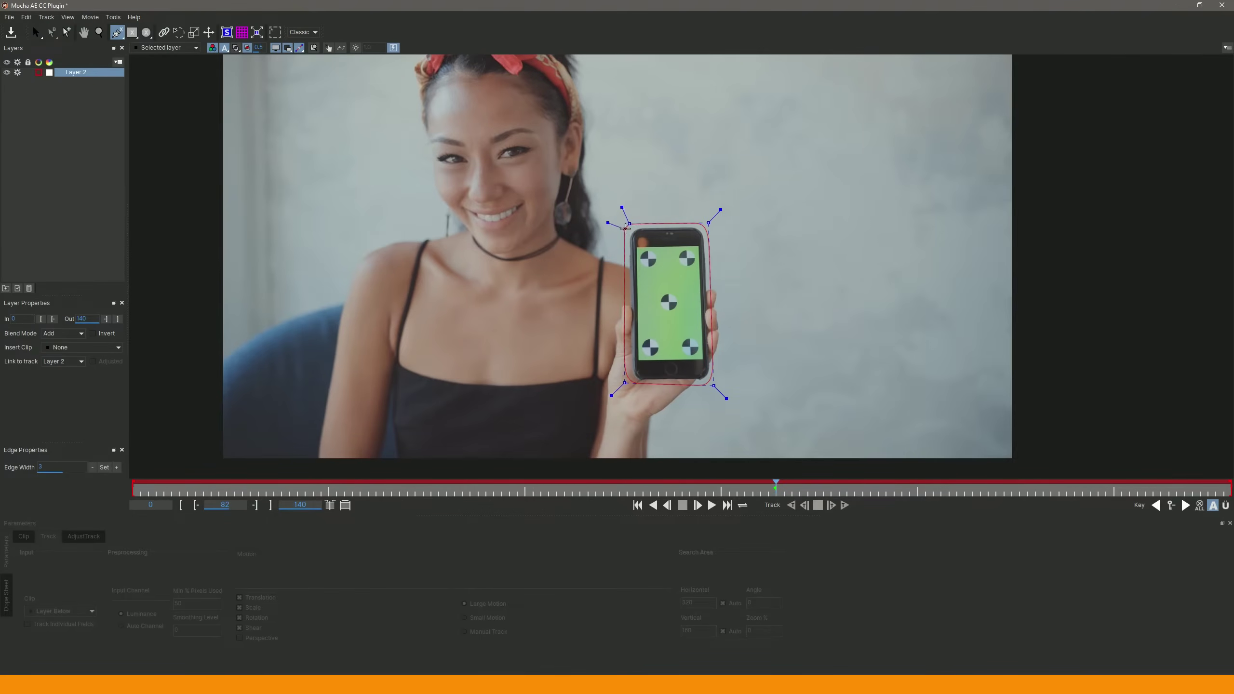
key(s)
drag(629, 223, 622, 222)
drag(707, 223, 709, 219)
drag(710, 387, 715, 387)
drag(625, 382, 627, 386)
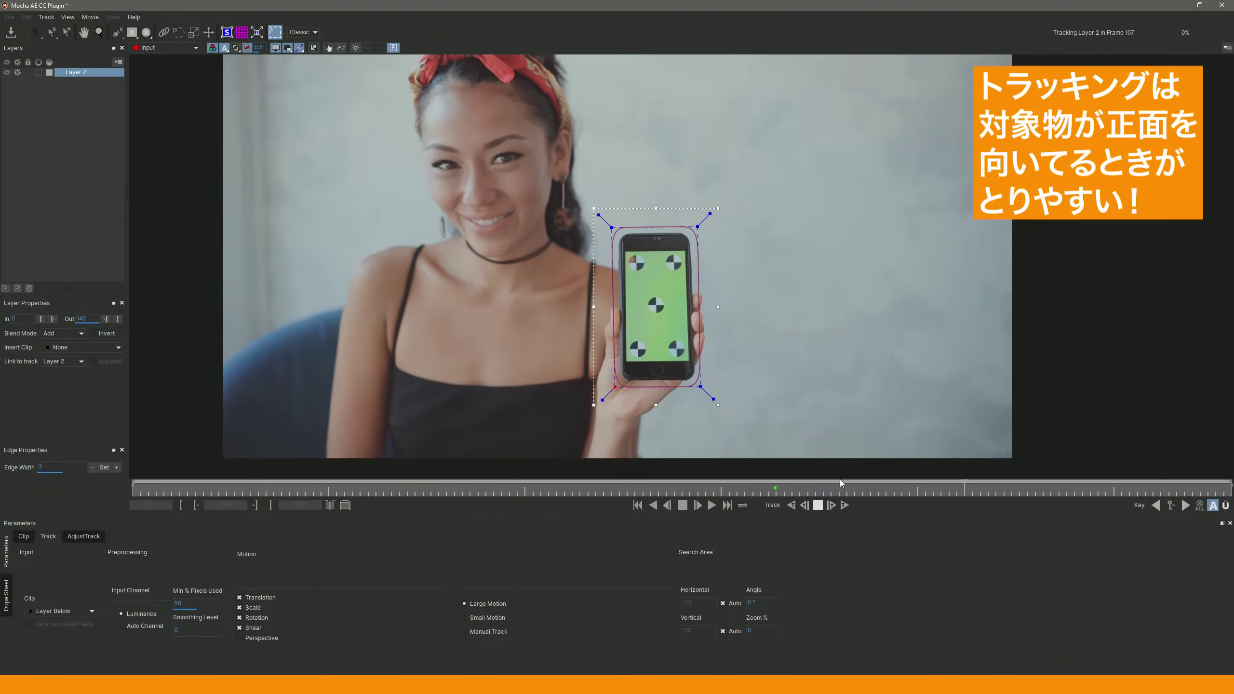
Step: Track Layer 2 backward from frame 82 to frame 0, then scrub back to frame 44 to check it
click(779, 492)
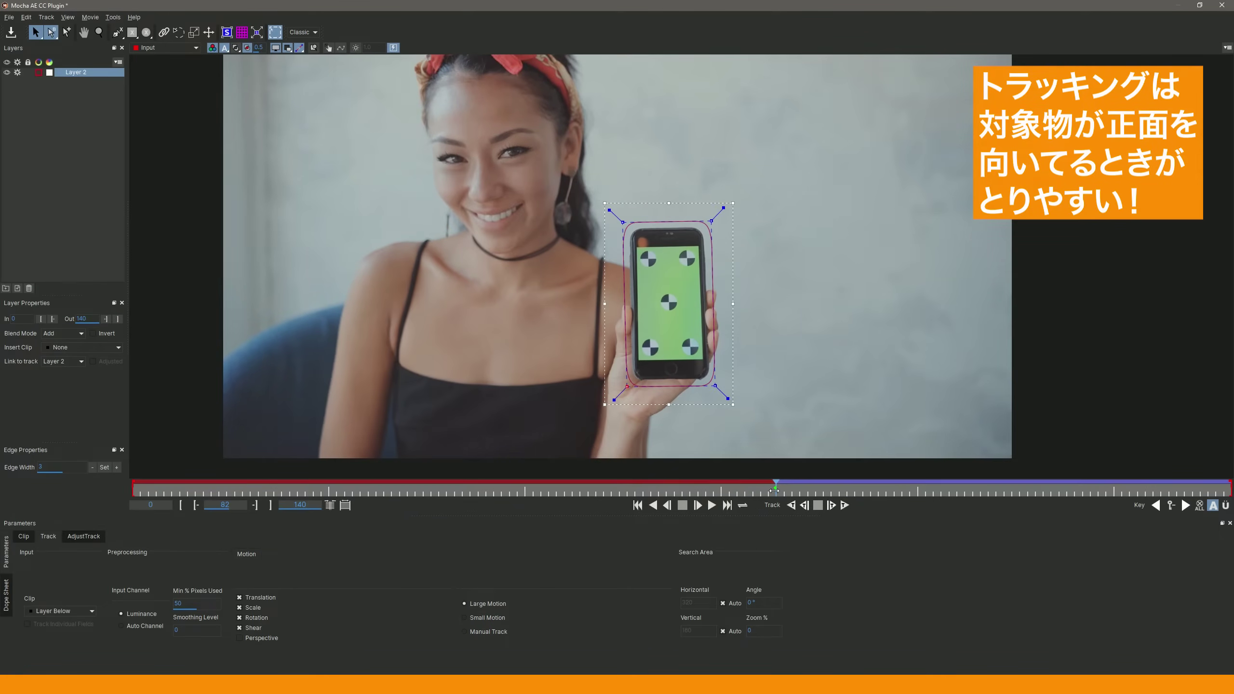
click(805, 505)
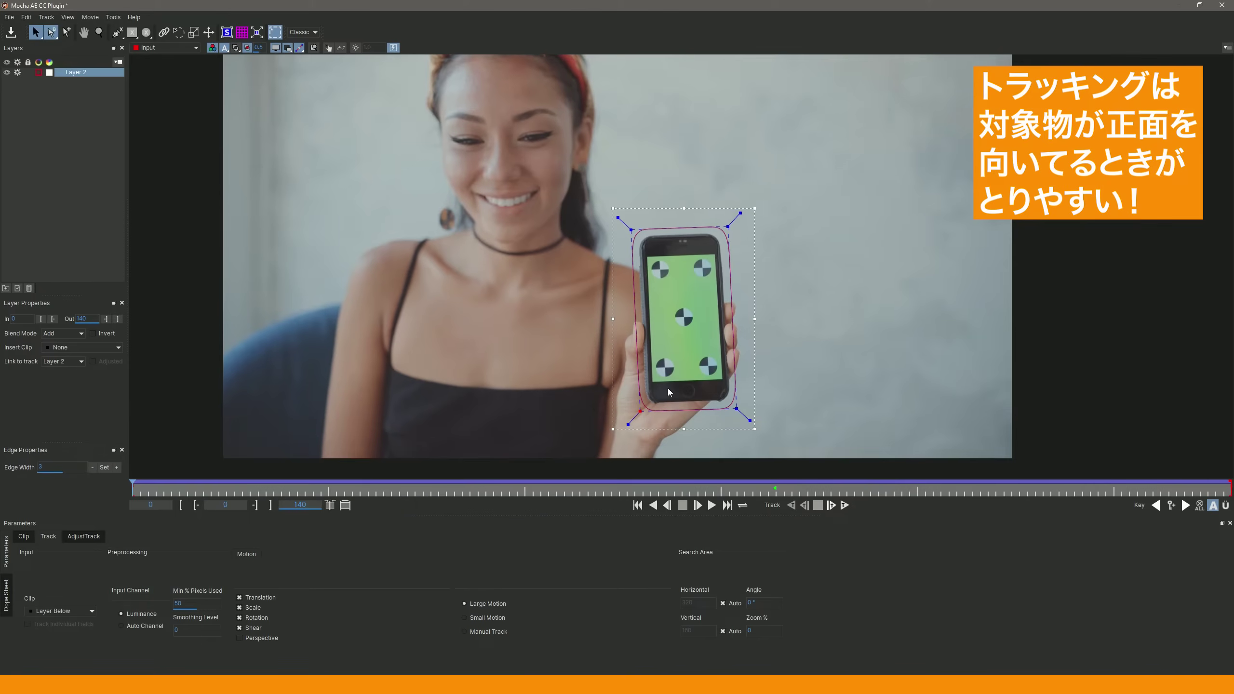
click(776, 492)
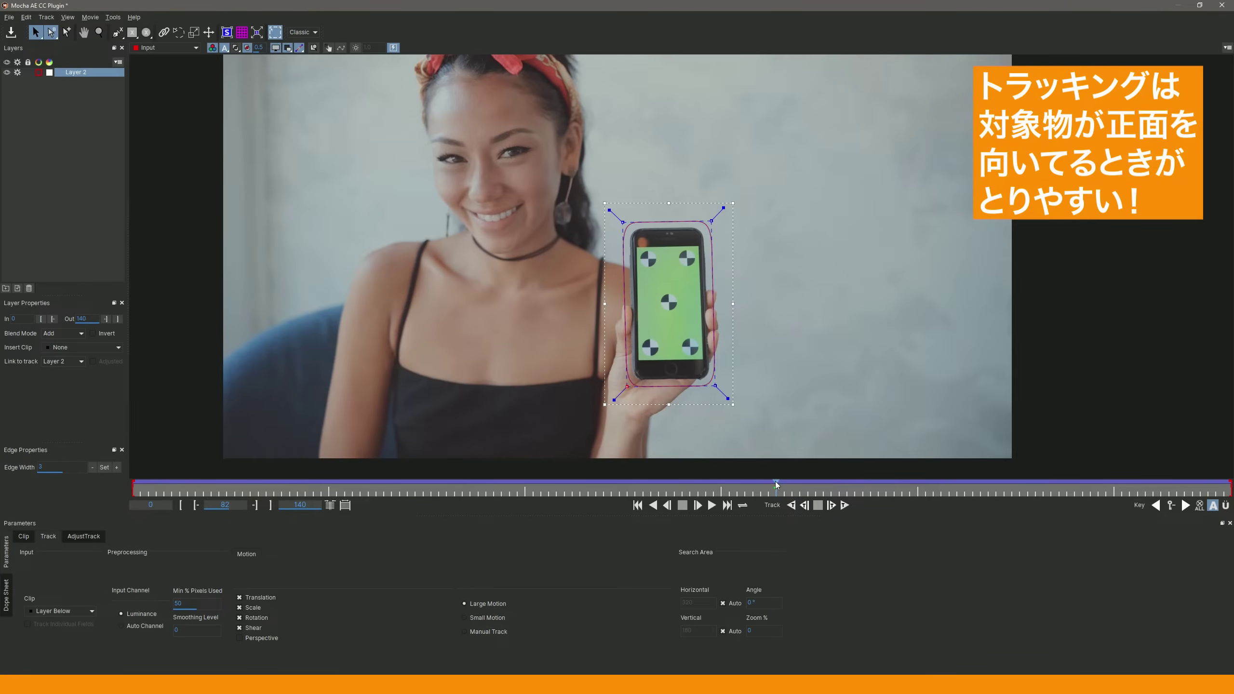
key(Right)
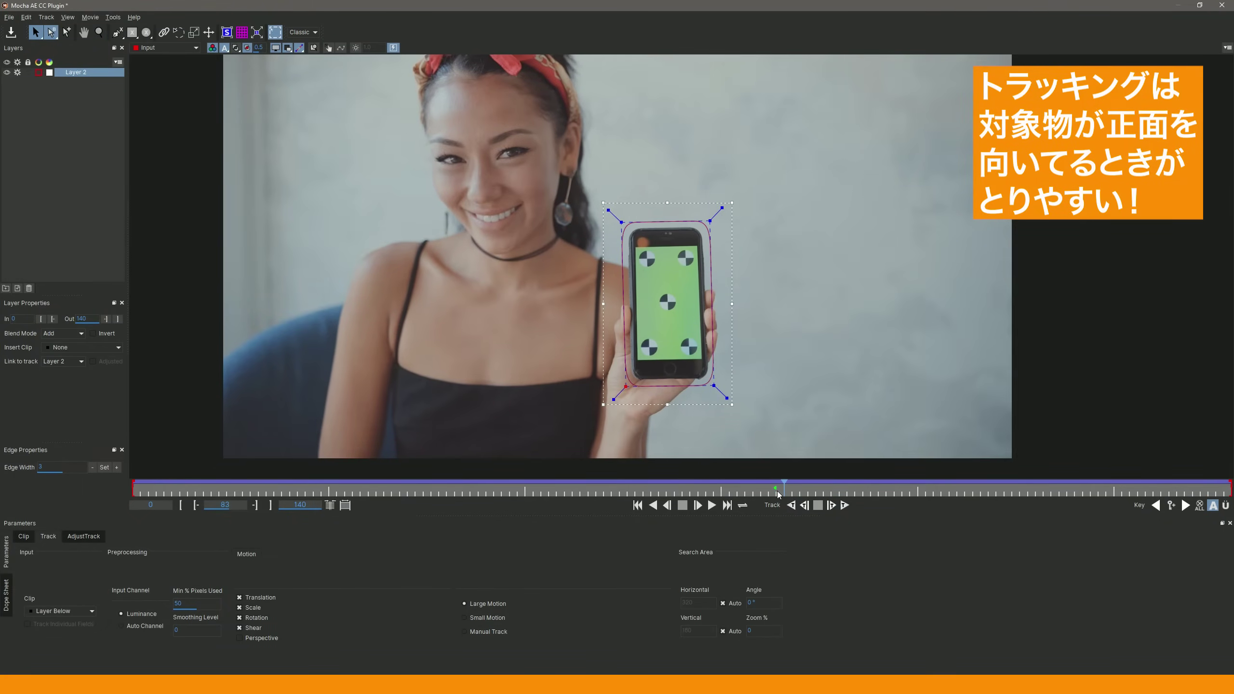
mouse_move(783, 487)
mouse_down()
mouse_move(530, 456)
mouse_move(173, 480)
mouse_move(346, 497)
mouse_move(134, 488)
mouse_up()
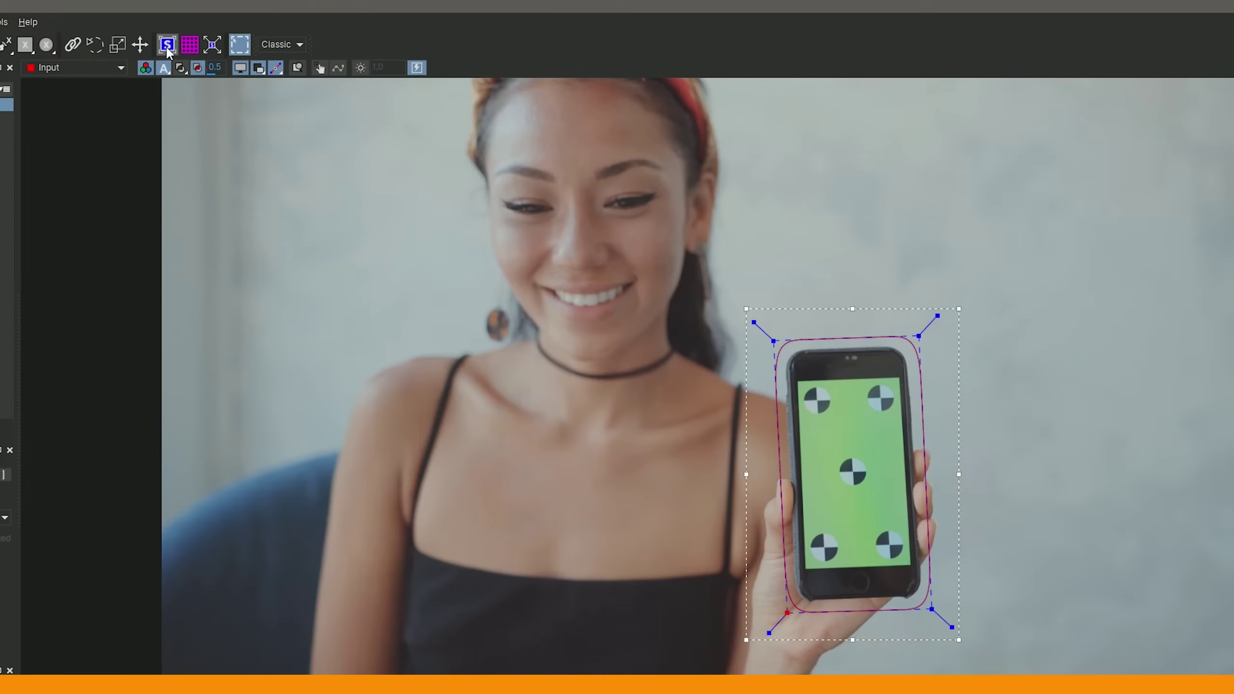
Step: Show the surface rectangle and zoom the view in on the phone
click(169, 48)
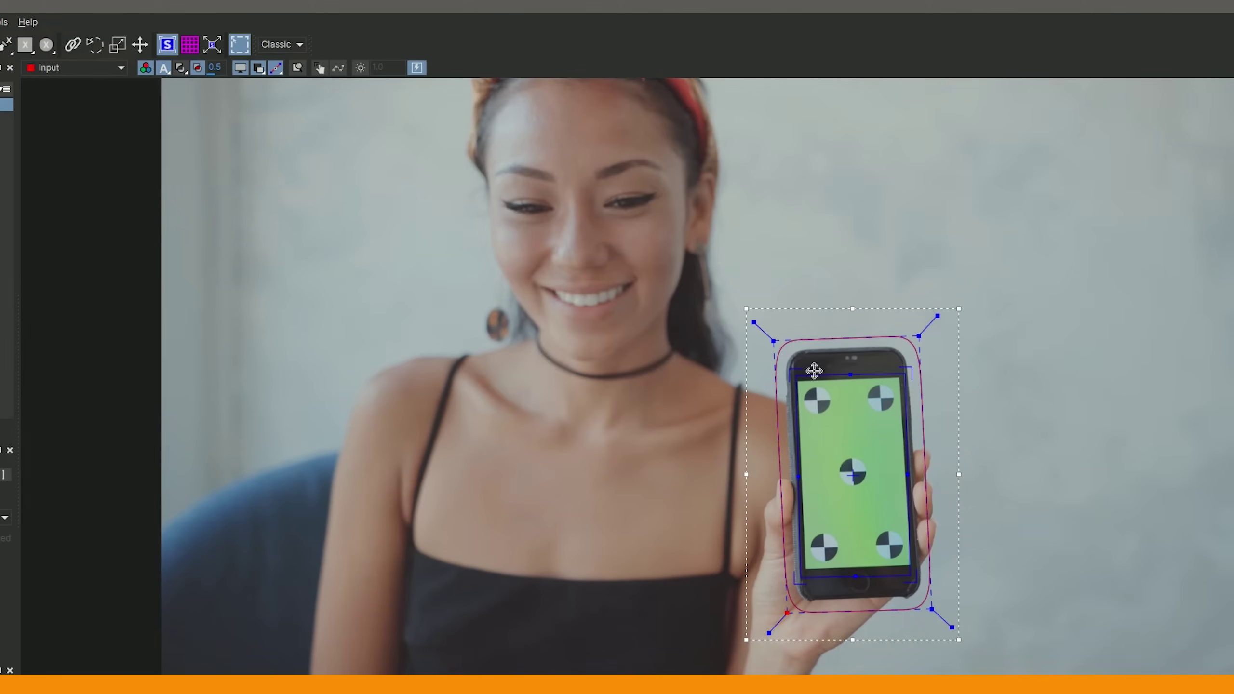
drag(991, 311, 992, 204)
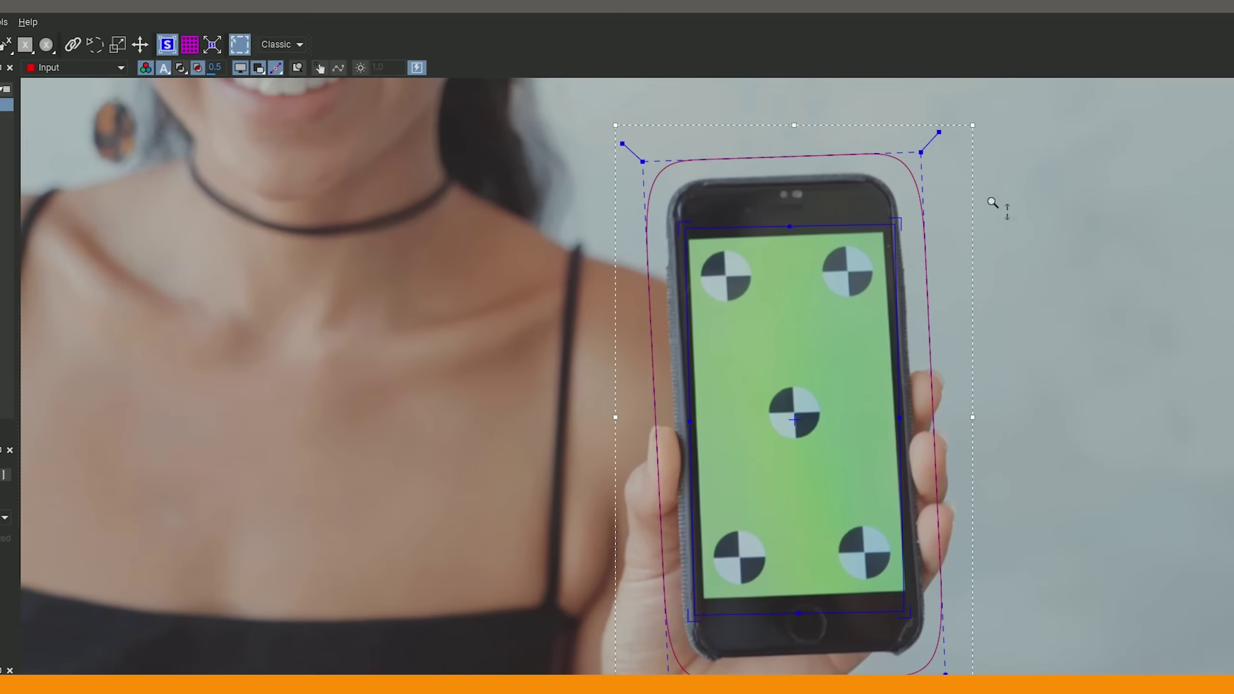
click(167, 46)
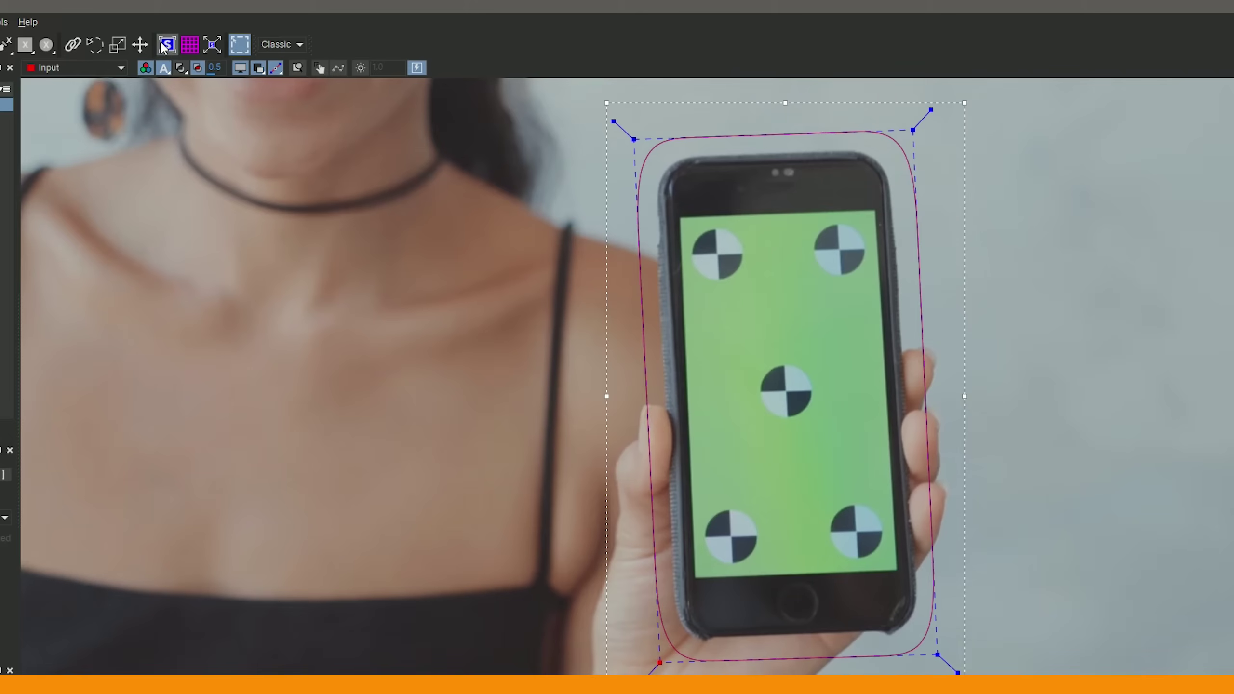
click(166, 49)
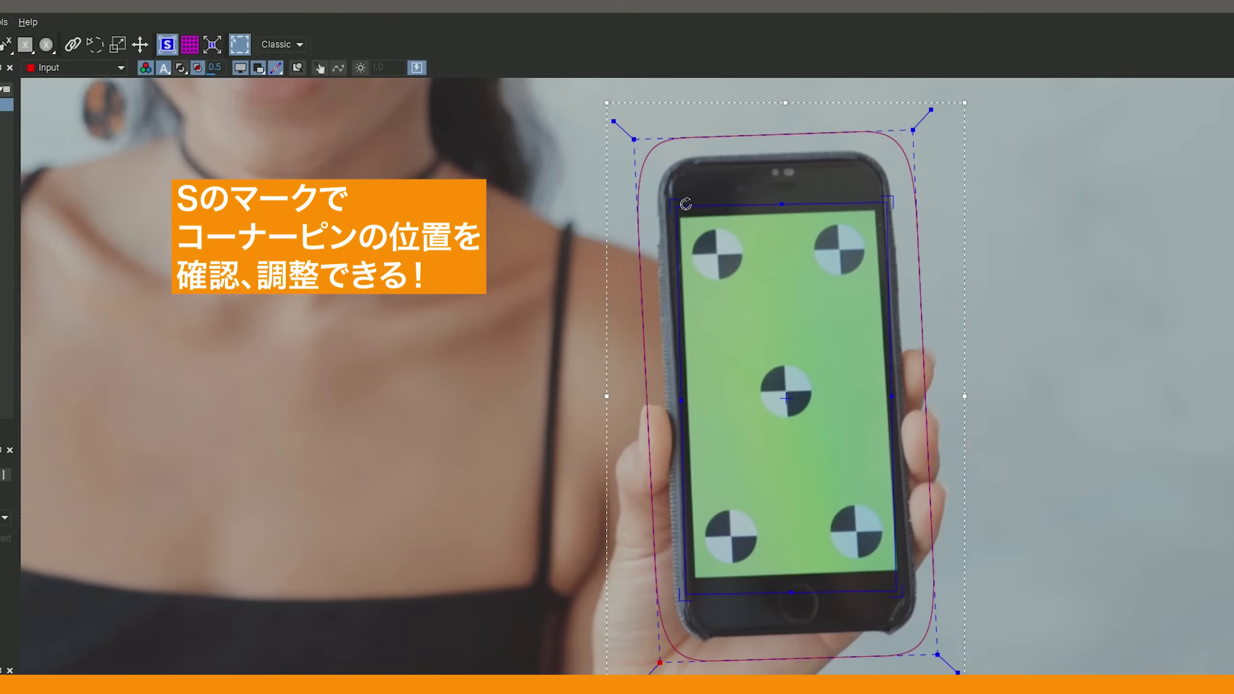
Step: Pin the surface's four corners onto the phone's green-screen corners and scrub to verify
drag(685, 204, 674, 212)
drag(888, 199, 880, 205)
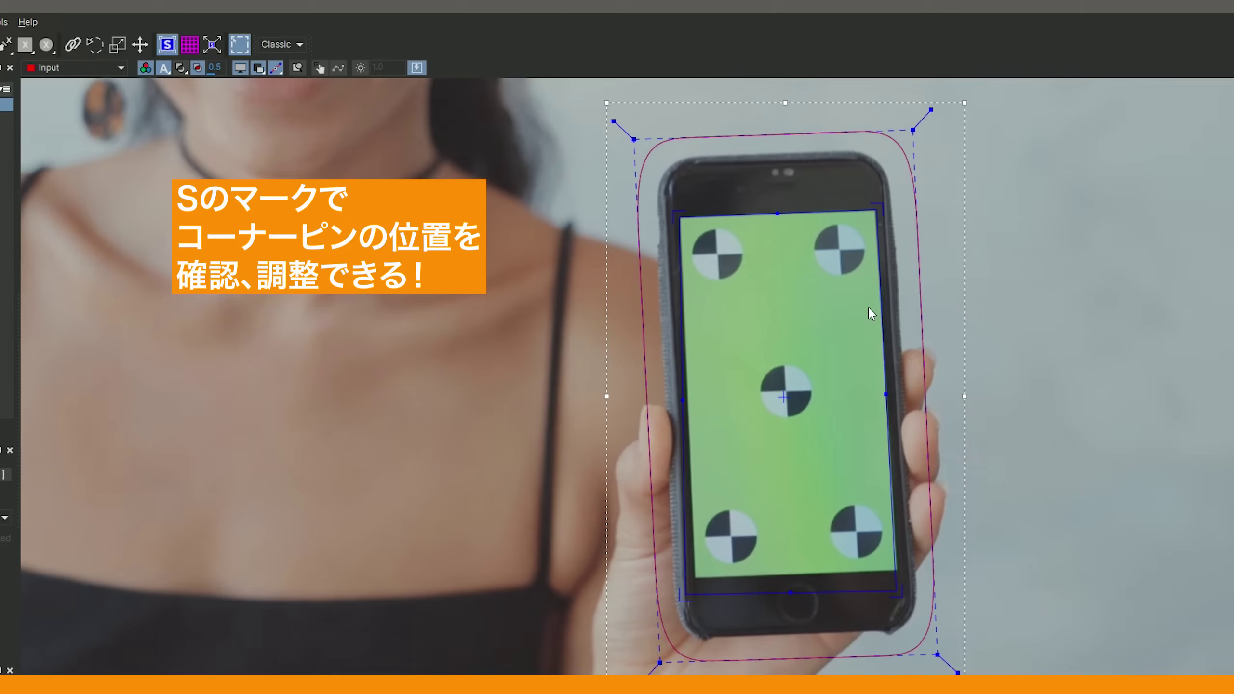
drag(685, 594, 689, 579)
drag(901, 590, 902, 572)
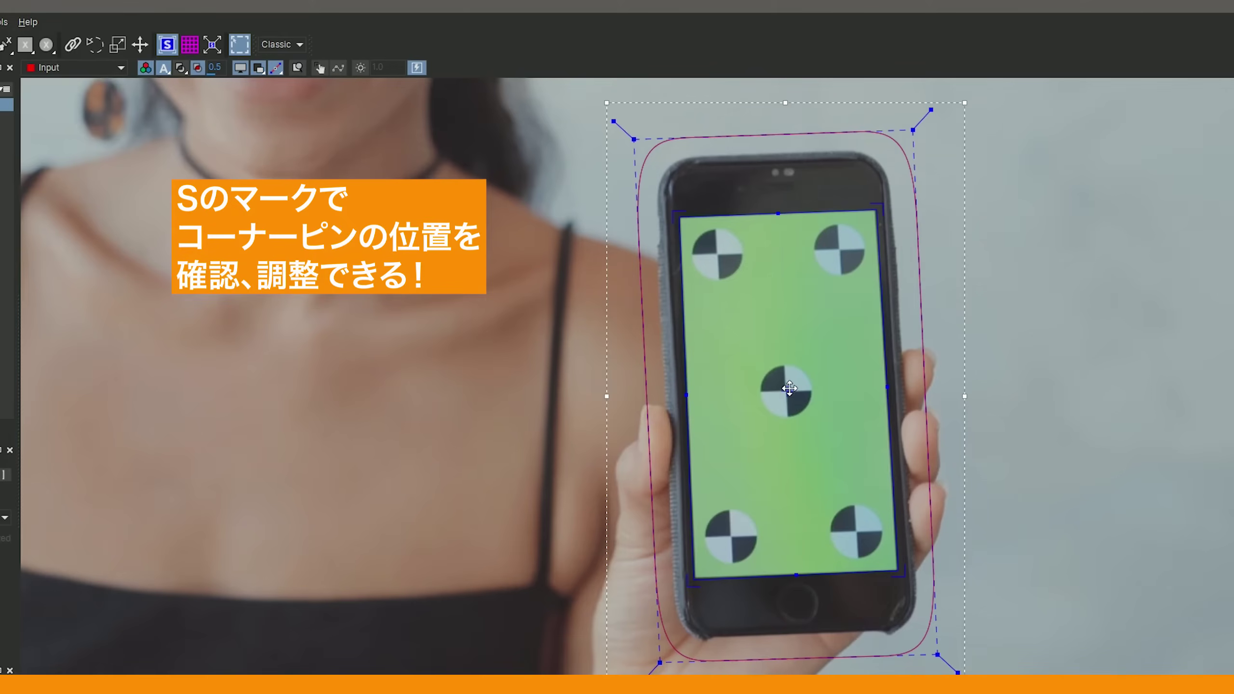
mouse_move(782, 391)
mouse_down()
mouse_move(927, 371)
mouse_move(1185, 370)
mouse_up()
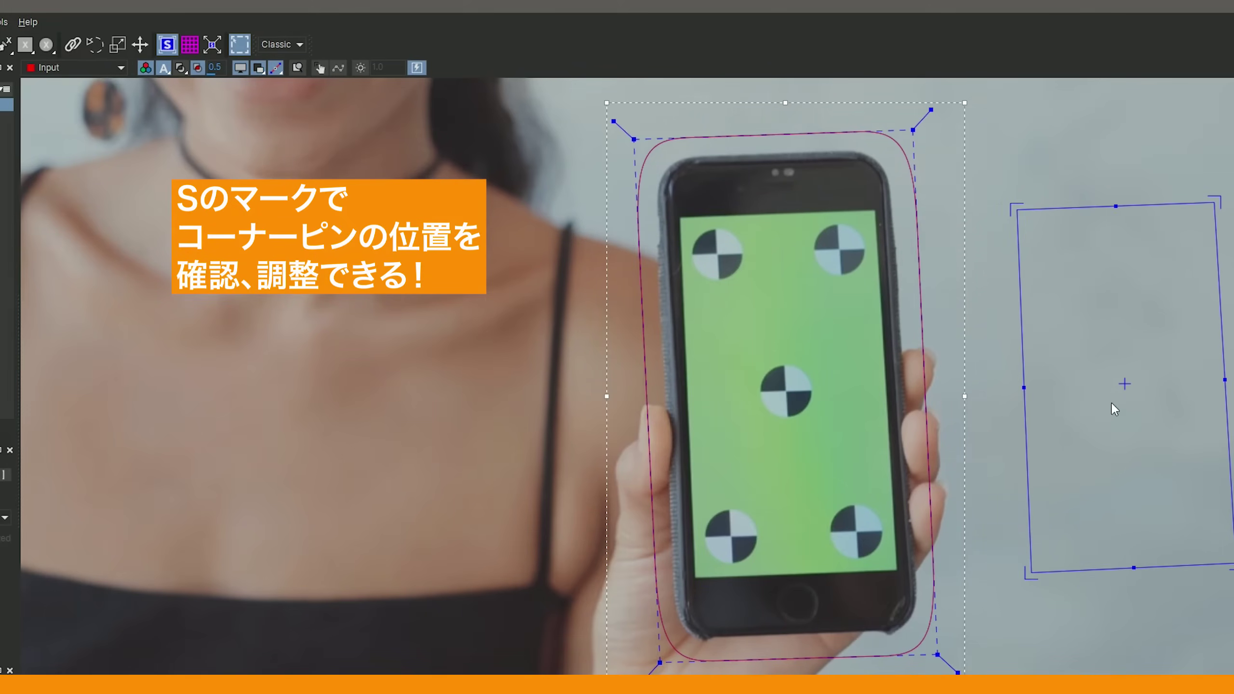
key(ctrl+z)
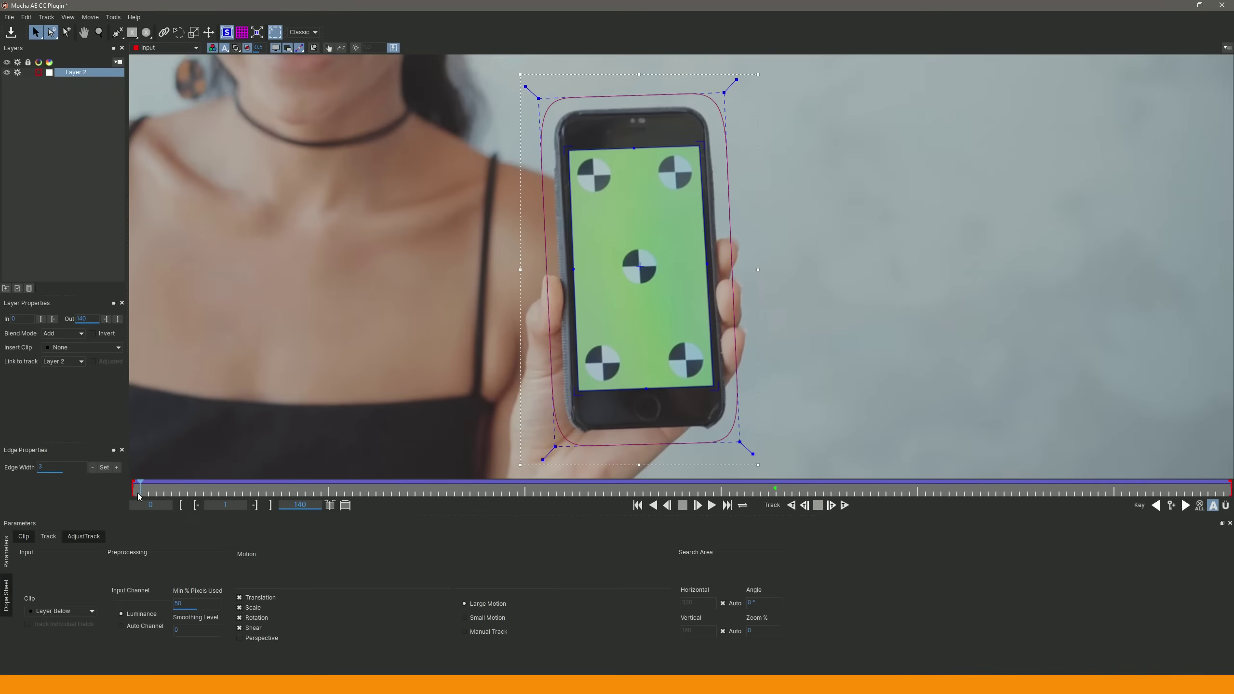
drag(140, 486, 901, 489)
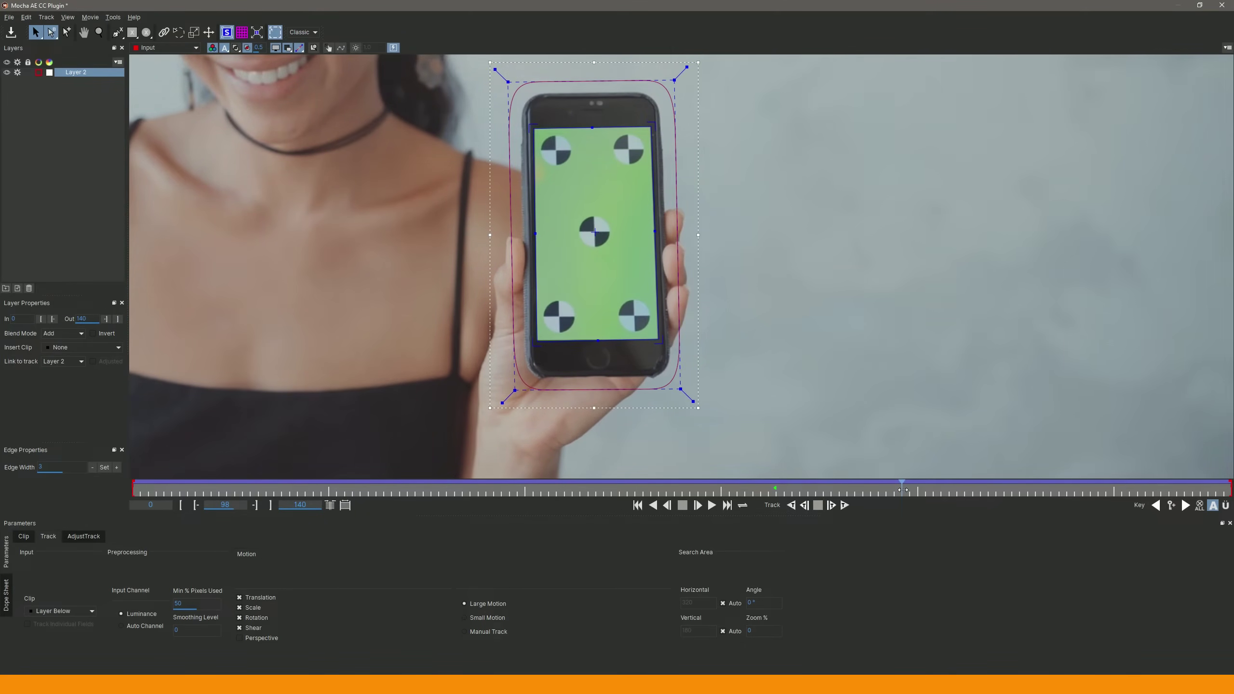
Step: Overlay the perspective grid, zoom out, and scrub and play the clip to check the phone track
drag(903, 489, 729, 490)
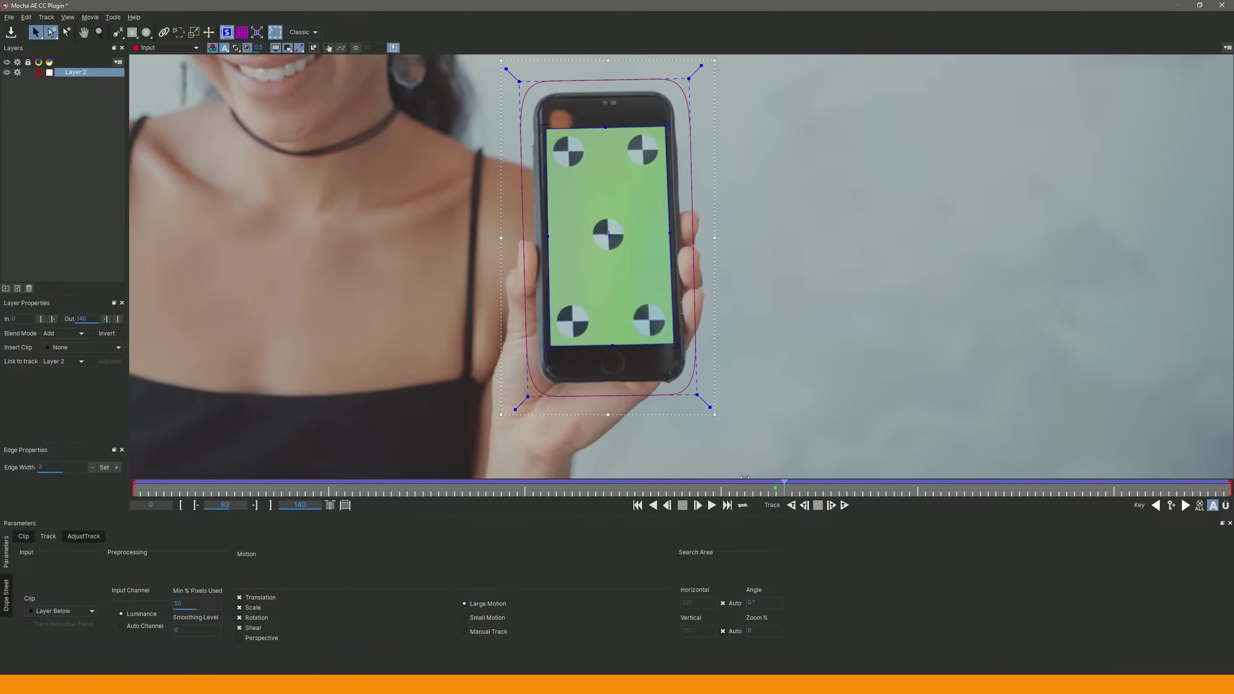
click(243, 38)
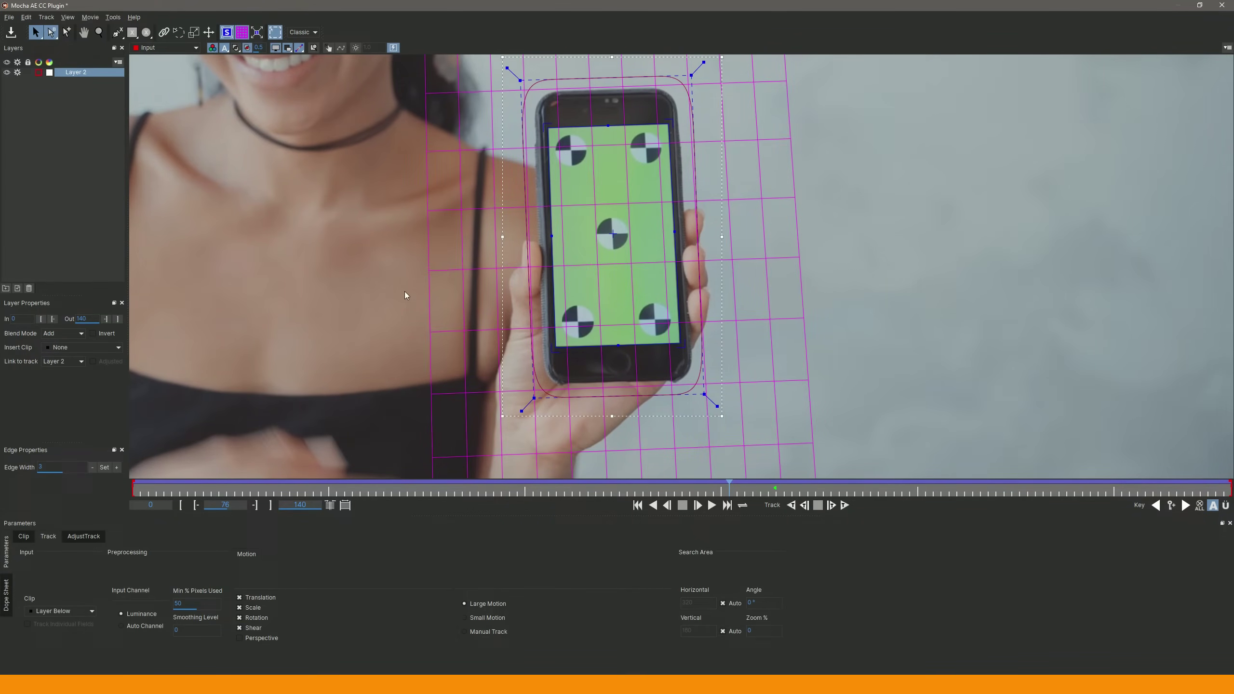
scroll(406, 294, down, 1)
scroll(369, 298, down, 1)
scroll(364, 311, down, 1)
scroll(352, 398, down, 1)
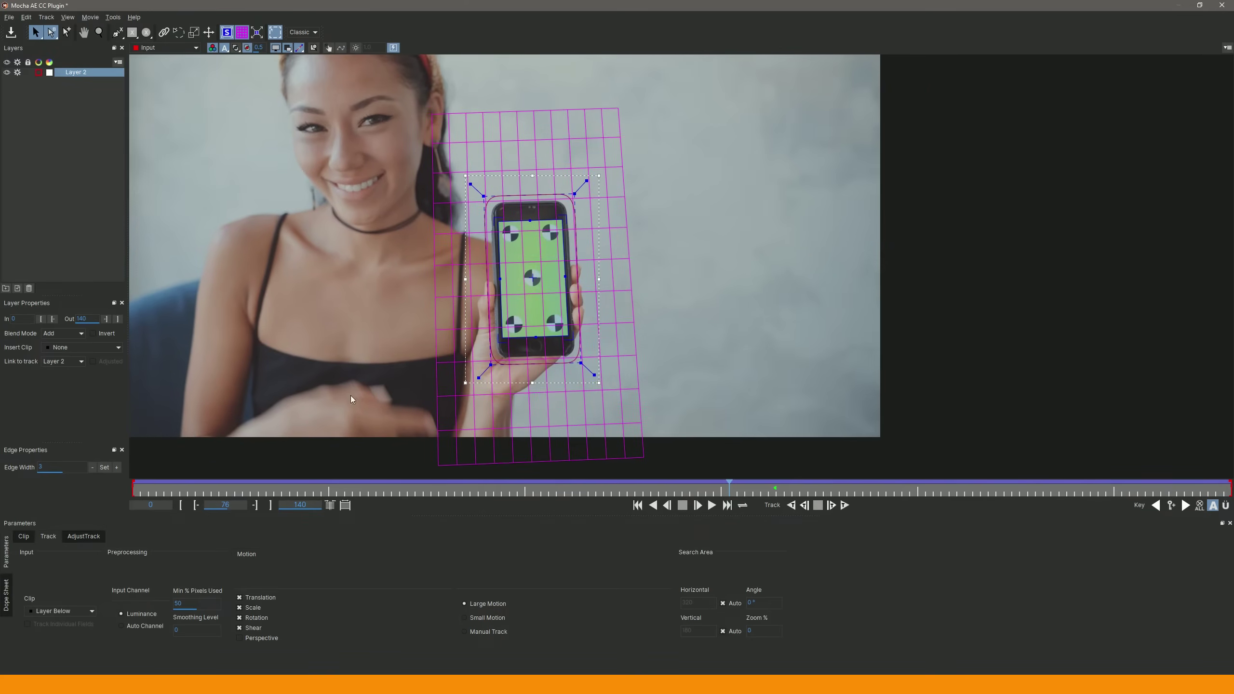
drag(140, 491, 740, 460)
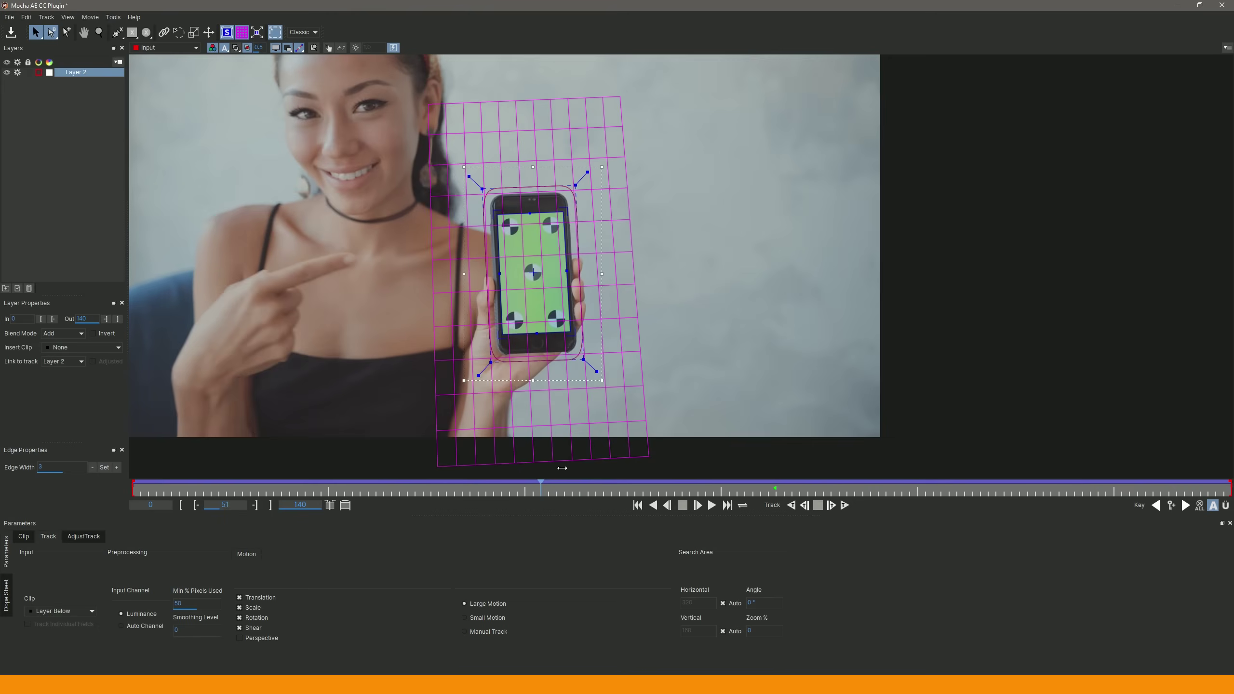
click(791, 505)
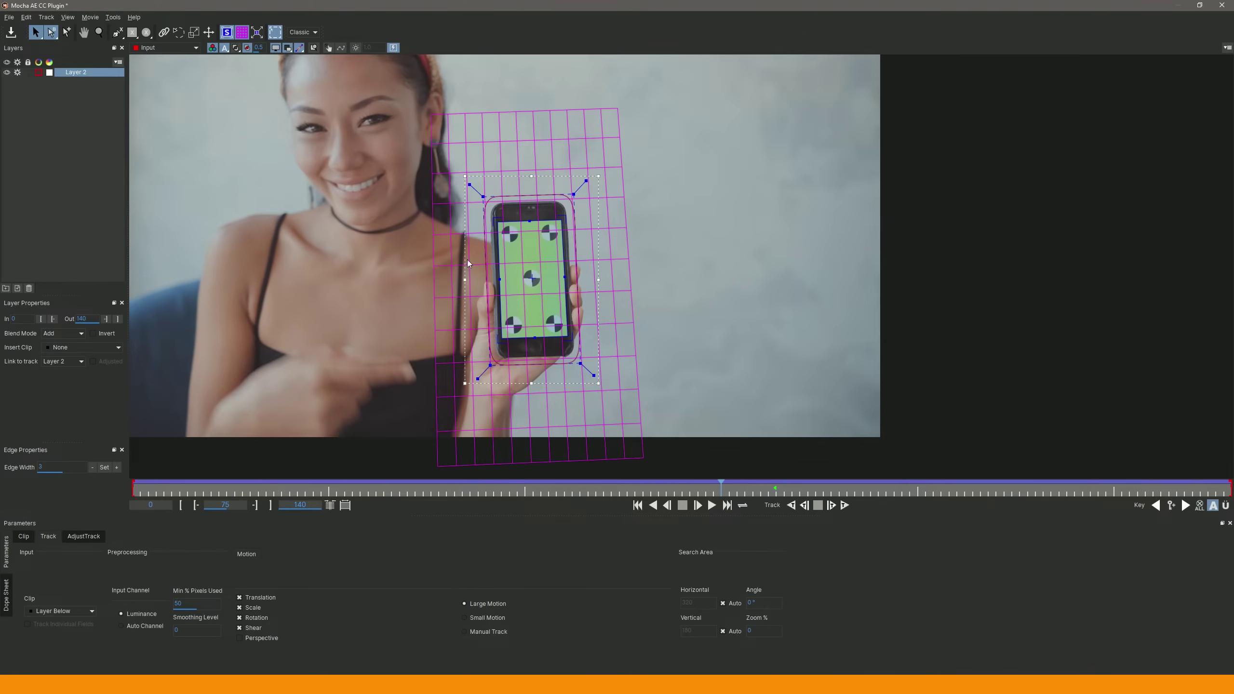
drag(721, 481, 133, 481)
Step: Centre the phone in the view, hide the surface grid, and go to frame 3
scroll(284, 334, up, 2)
key(x)
drag(729, 169, 760, 187)
key(s)
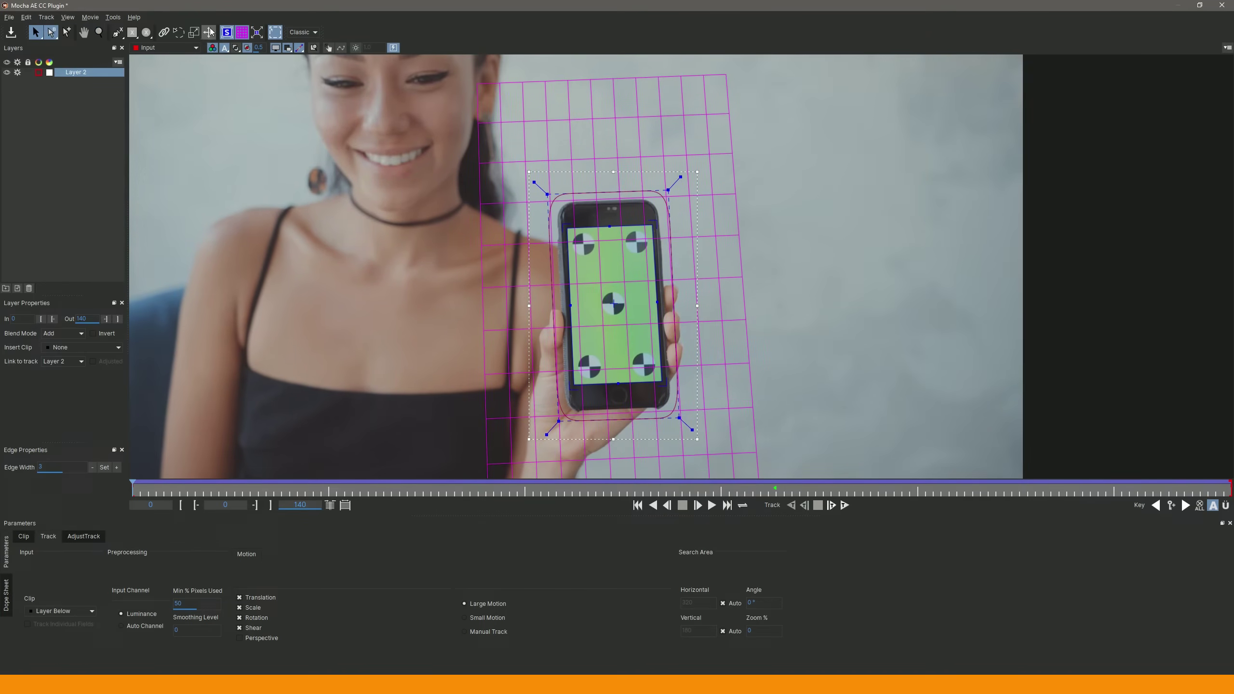
click(242, 32)
click(152, 495)
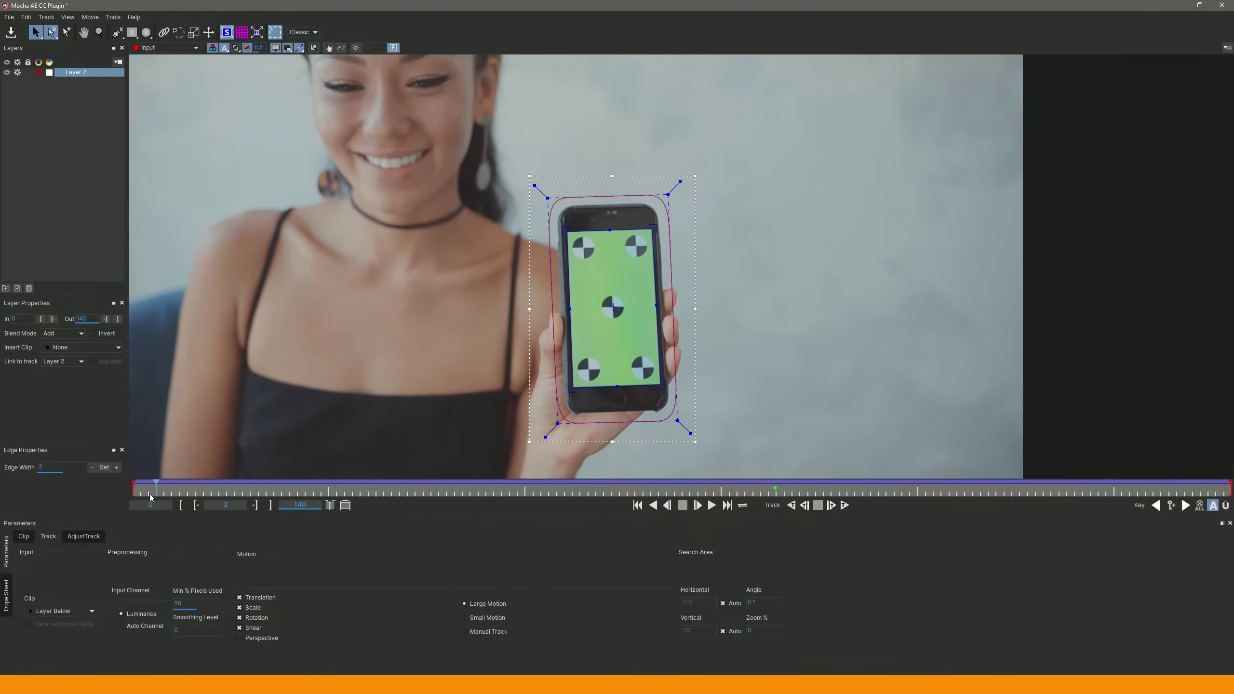
Step: Rename Layer 2 to 'track' and scrub through the clip to check it
mouse_move(155, 486)
mouse_down()
mouse_move(1043, 485)
mouse_move(131, 485)
mouse_up()
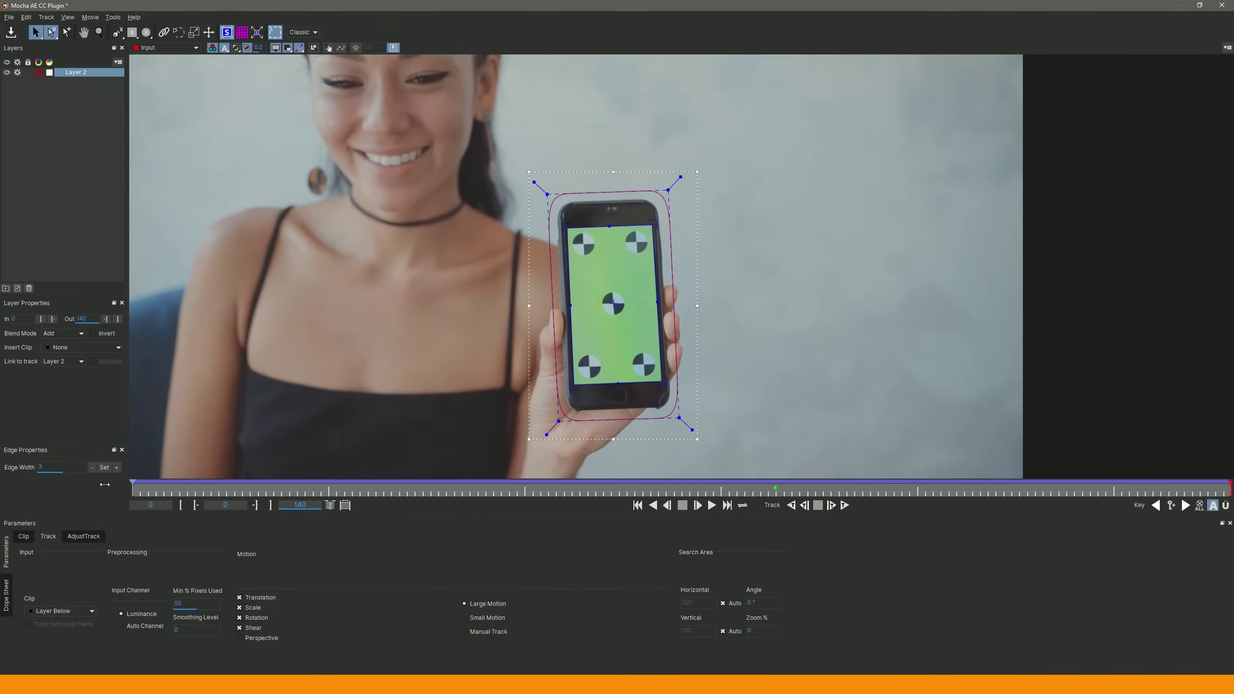
double_click(69, 72)
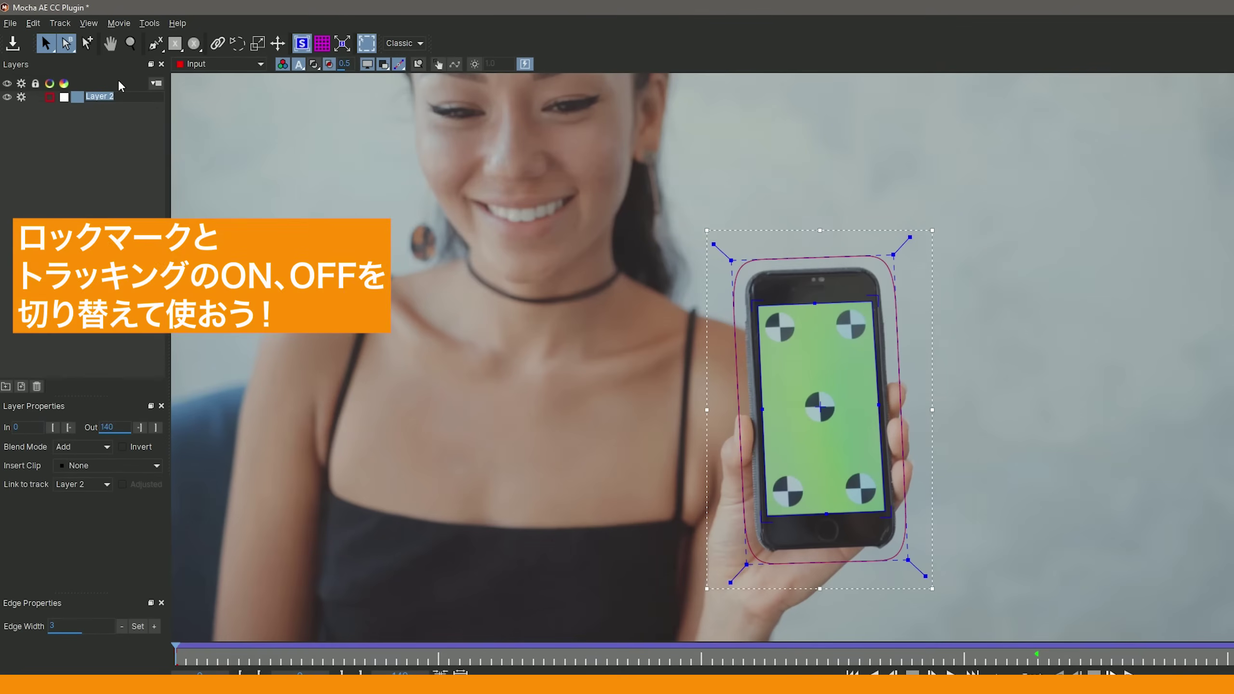
text(track)
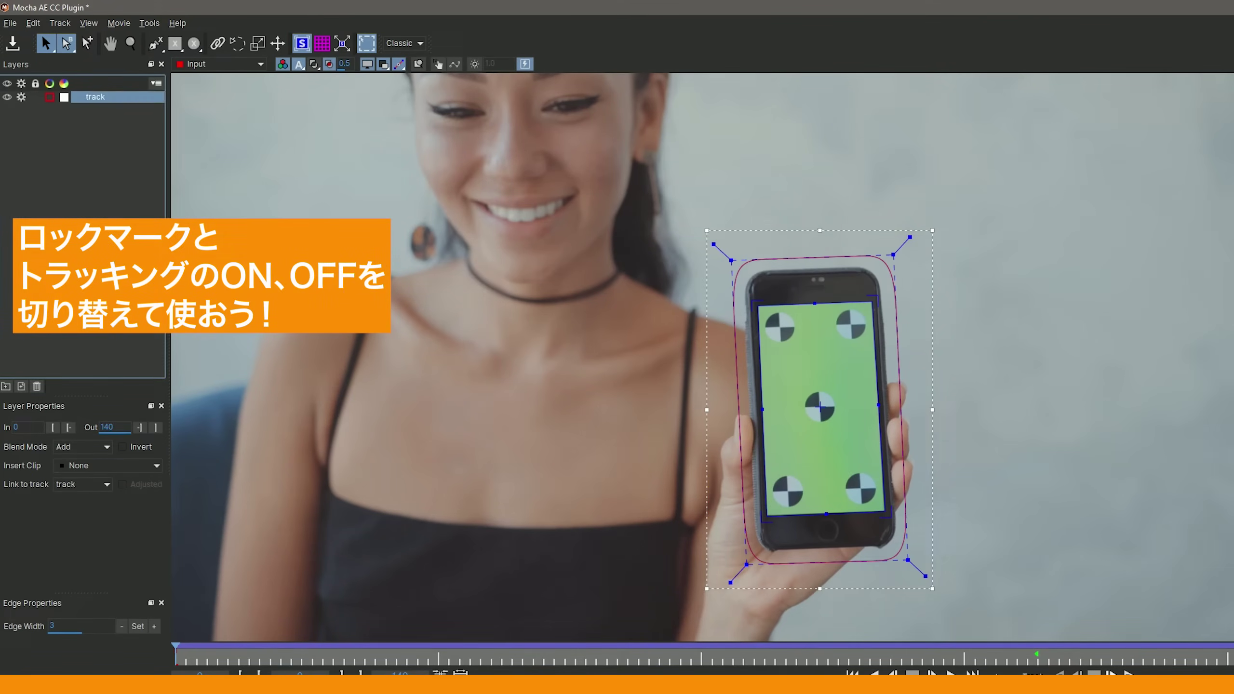
click(61, 140)
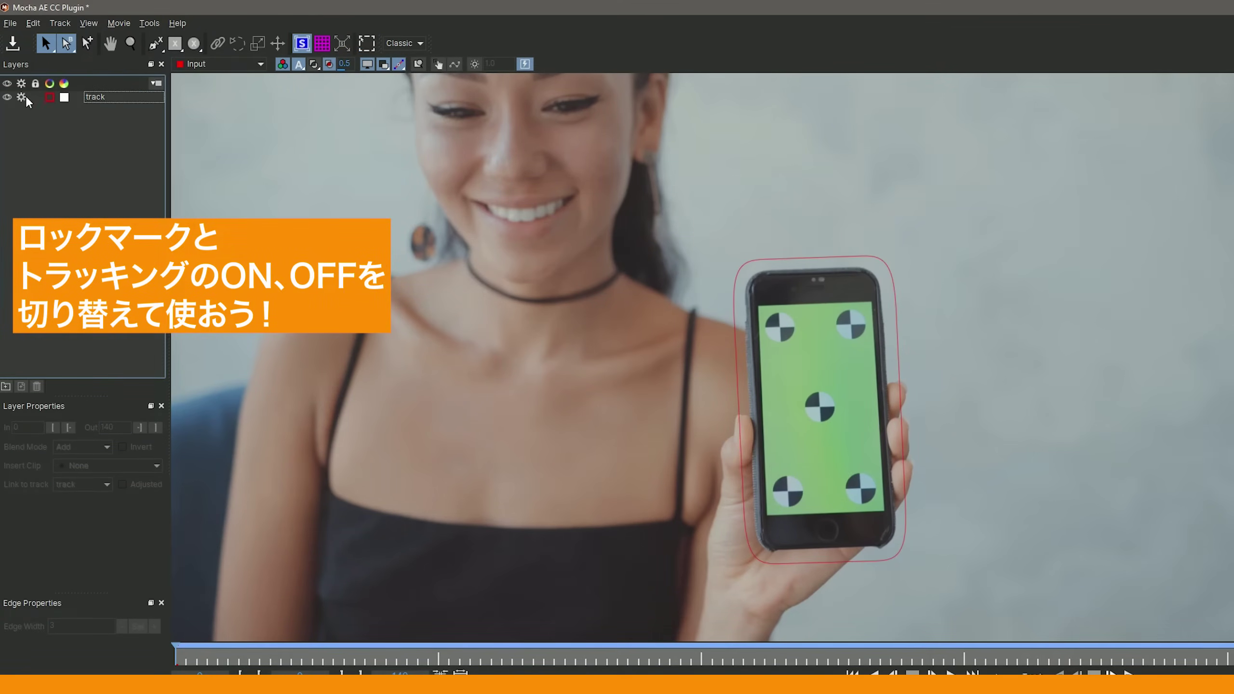
click(733, 655)
drag(706, 656, 565, 657)
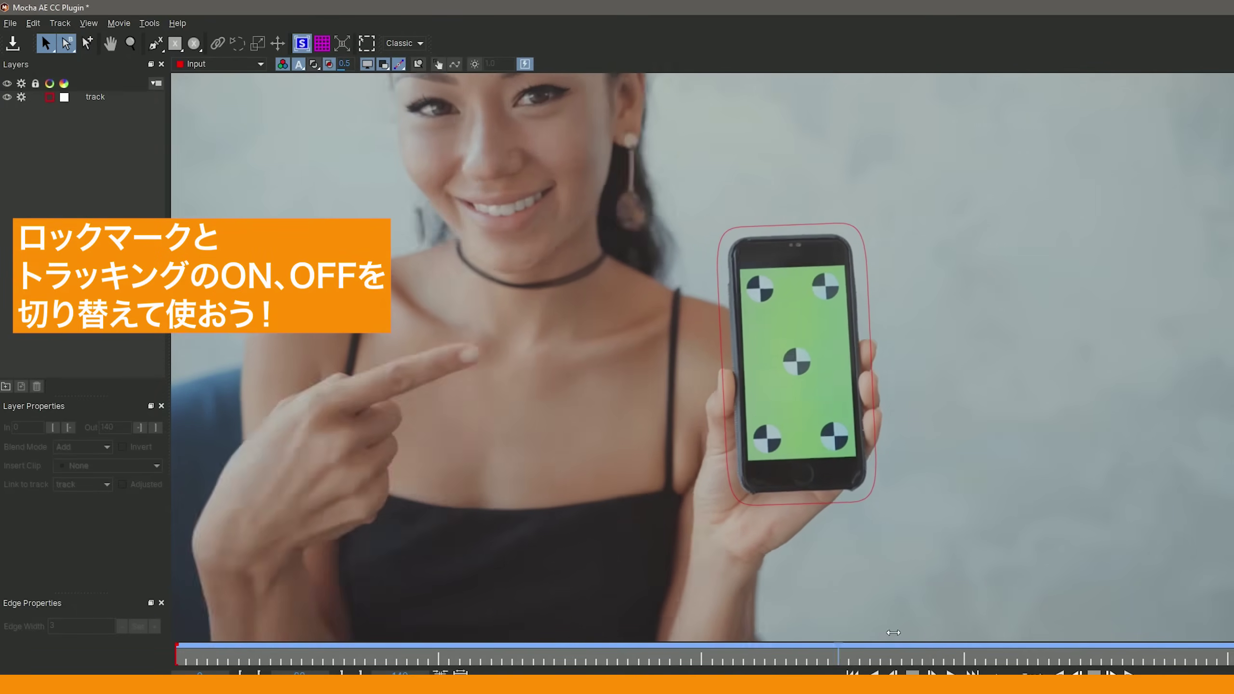
Step: Lock the track layer, turn off its tracking, and move to frame 58
click(91, 99)
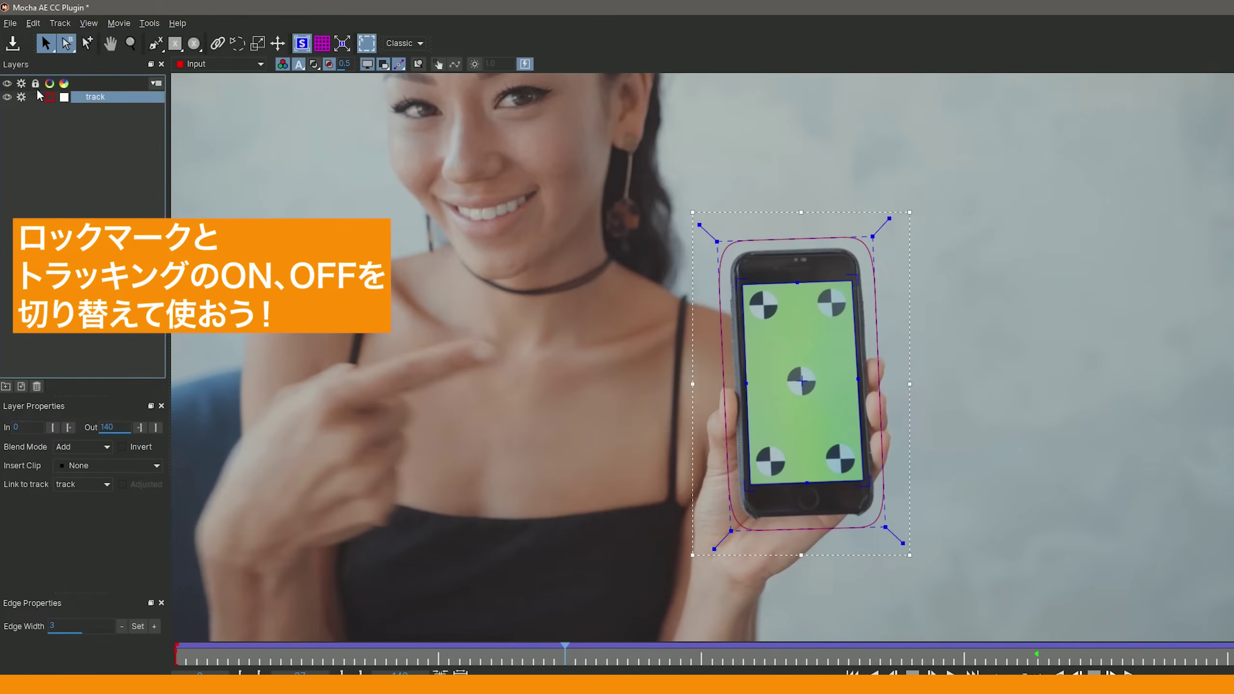
click(35, 97)
click(40, 114)
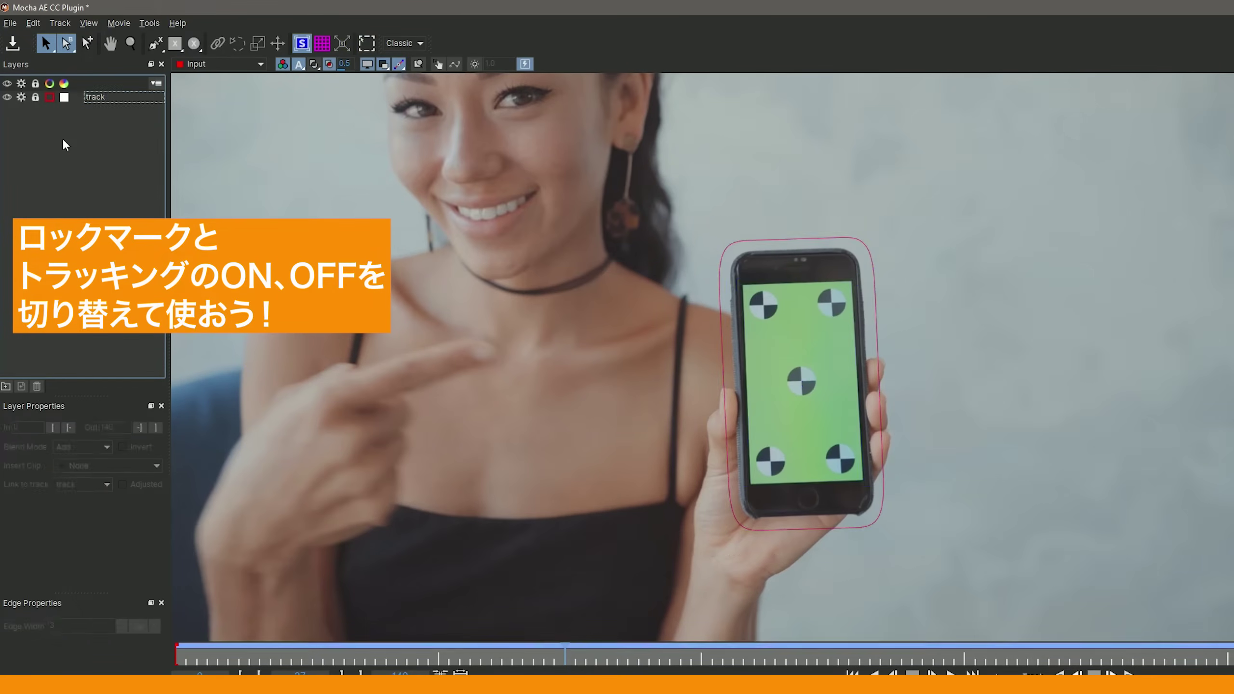
click(21, 98)
click(22, 97)
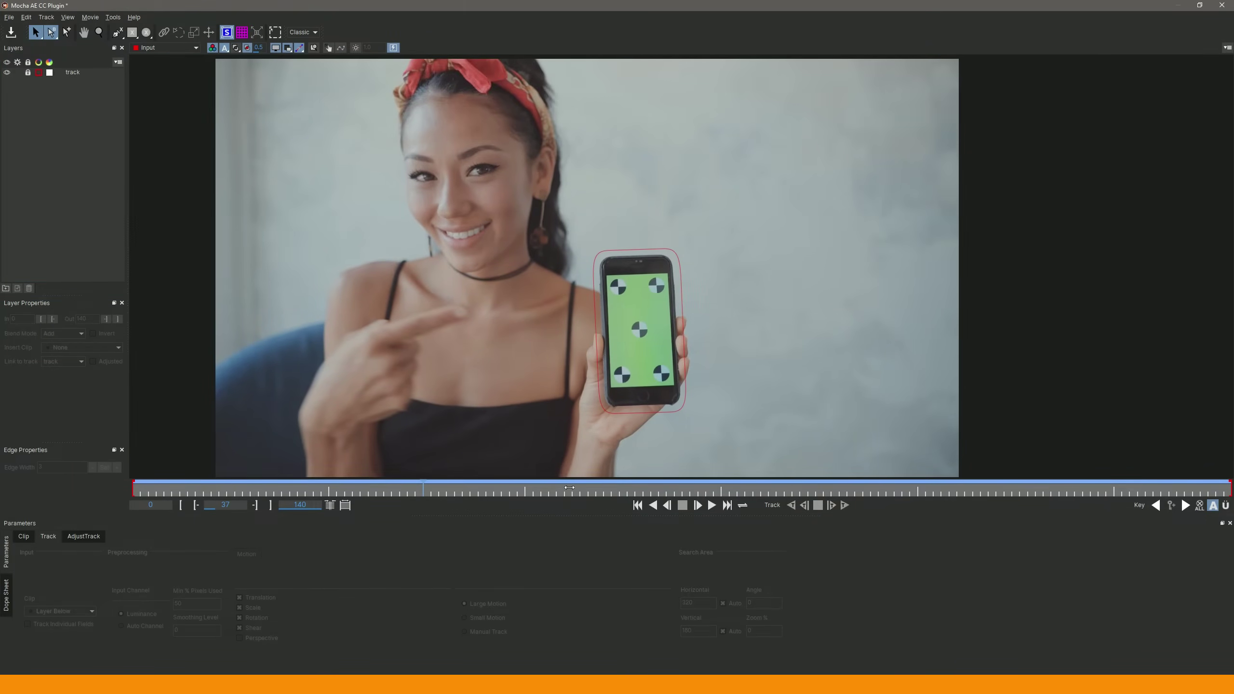
drag(569, 487, 588, 488)
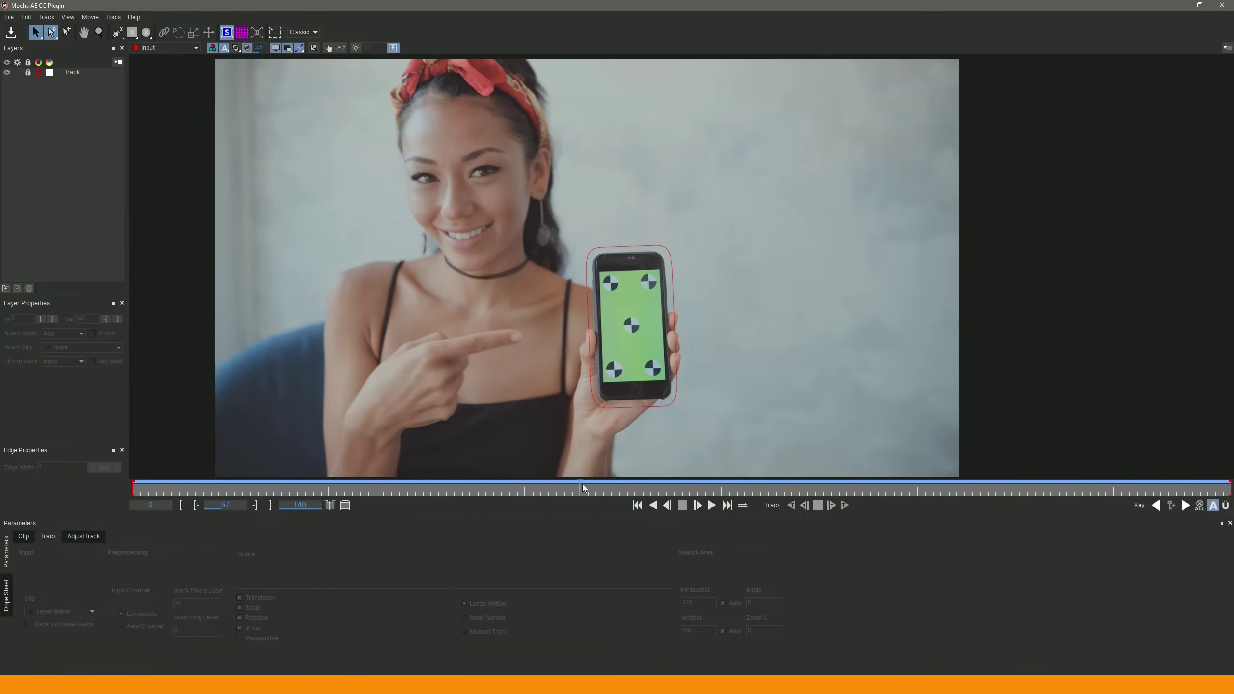
Step: Draw a closed four-point X-spline shape around the woman's eye
click(32, 72)
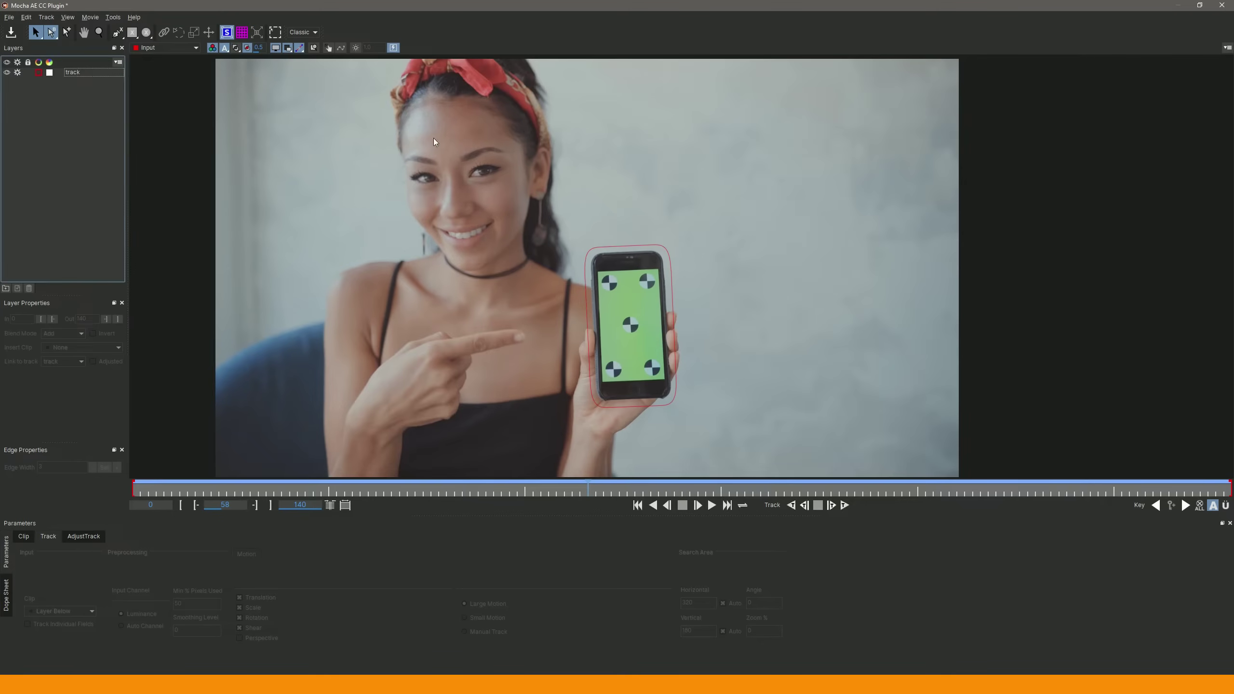
click(117, 32)
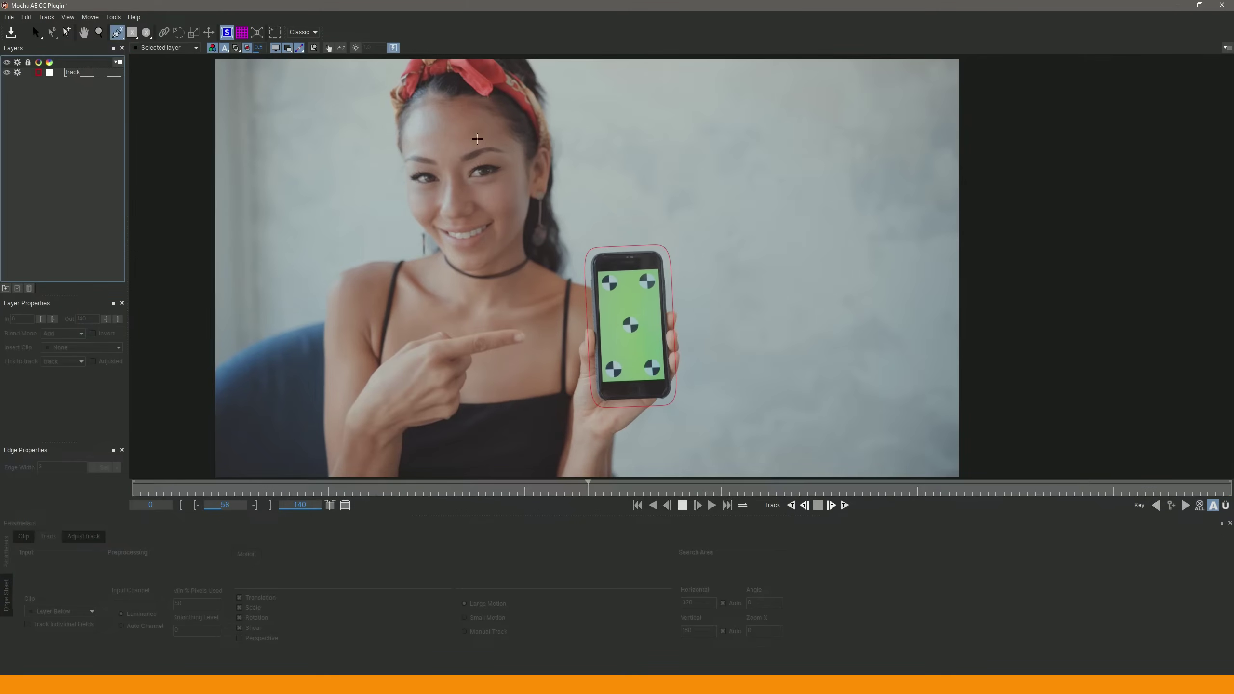
click(465, 166)
click(493, 159)
click(509, 170)
click(495, 181)
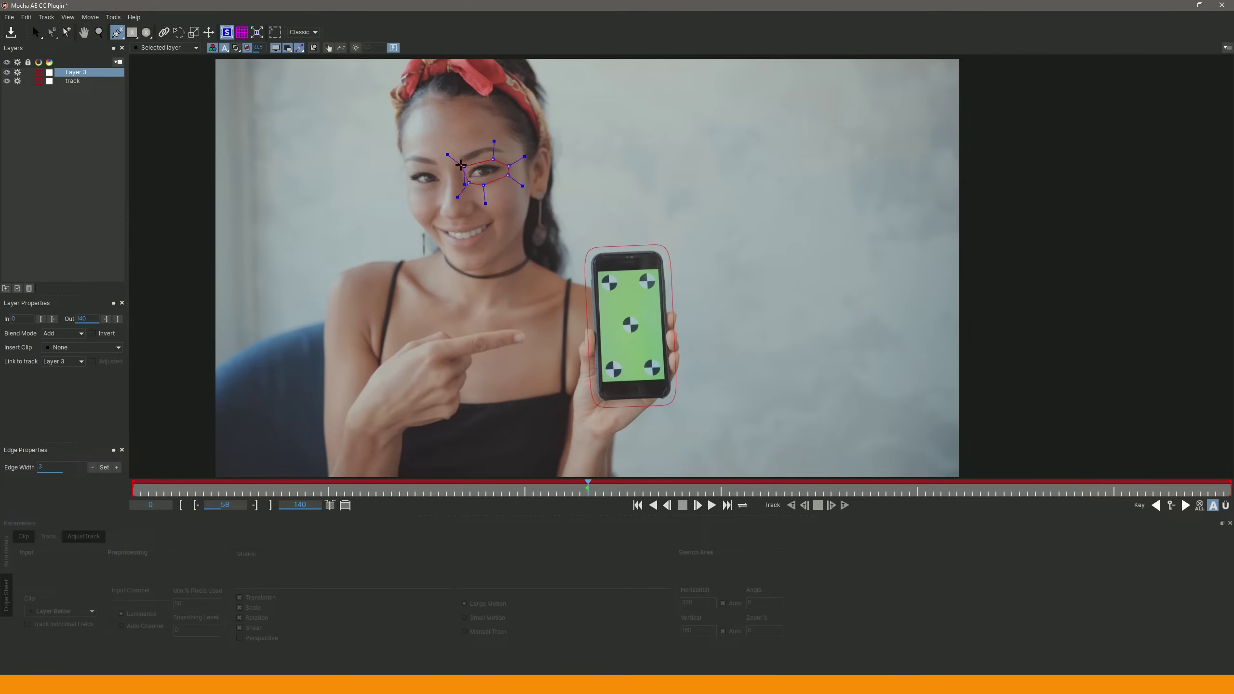
right_click(500, 148)
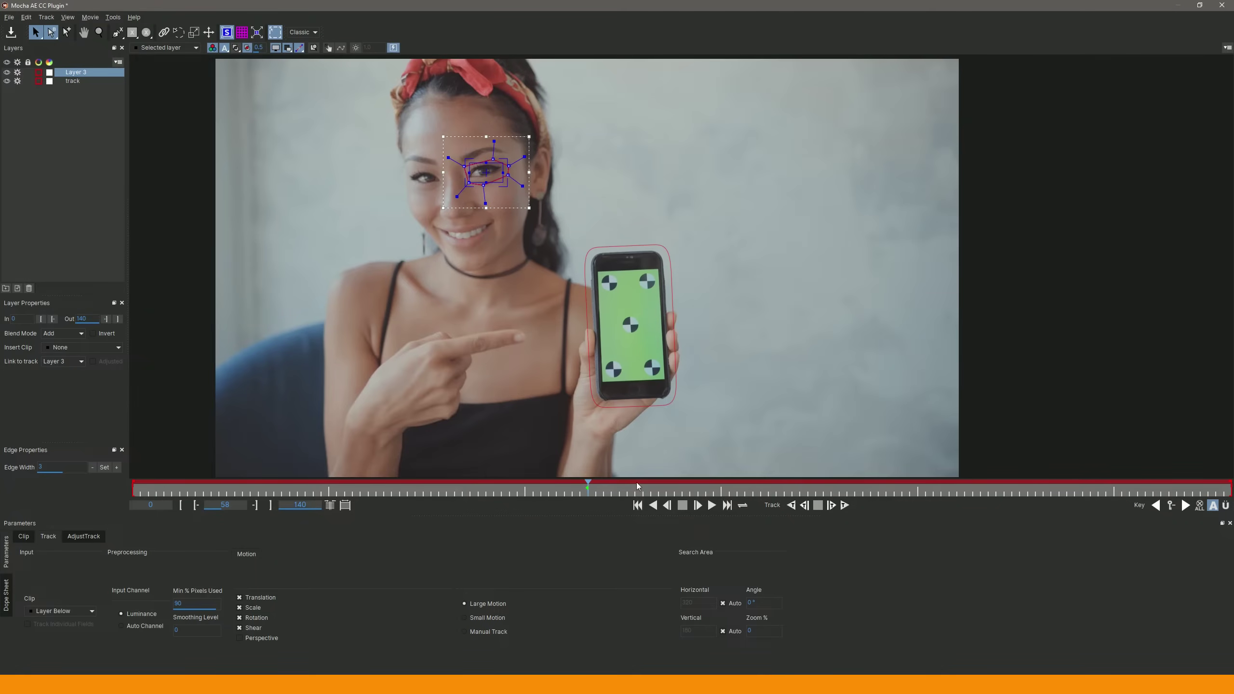
Step: Track the eye shape forward and rename Layer 3 to 'eye'
click(58, 74)
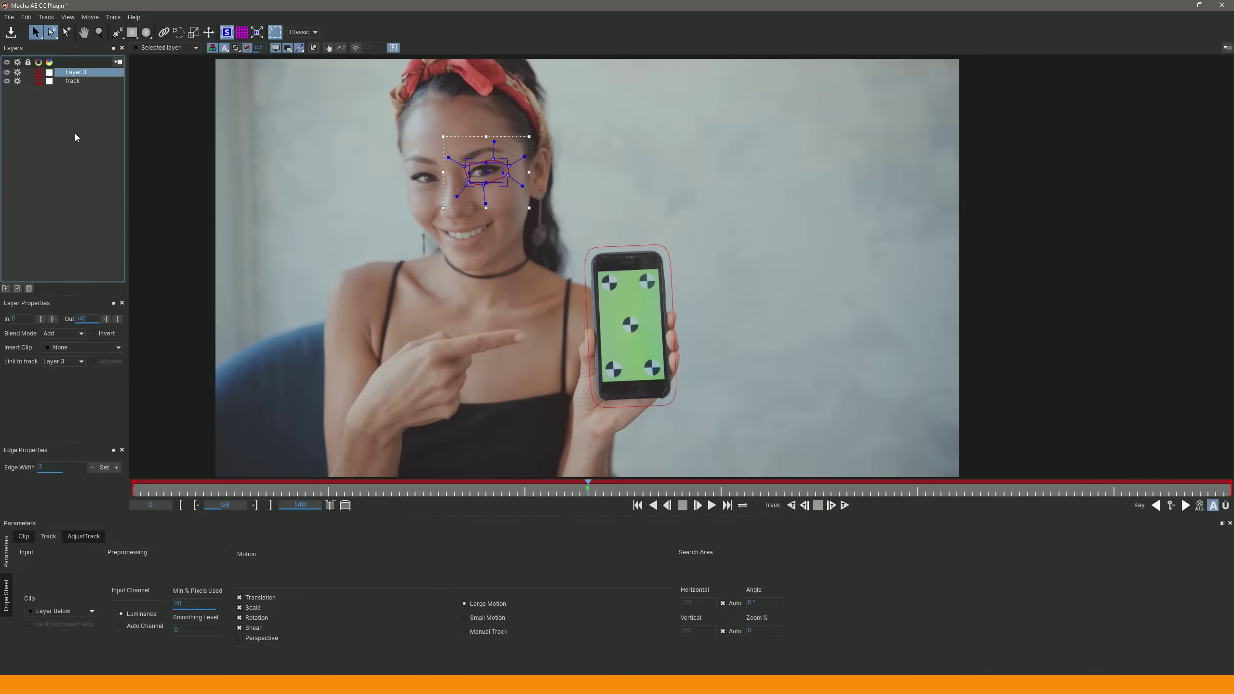
click(844, 505)
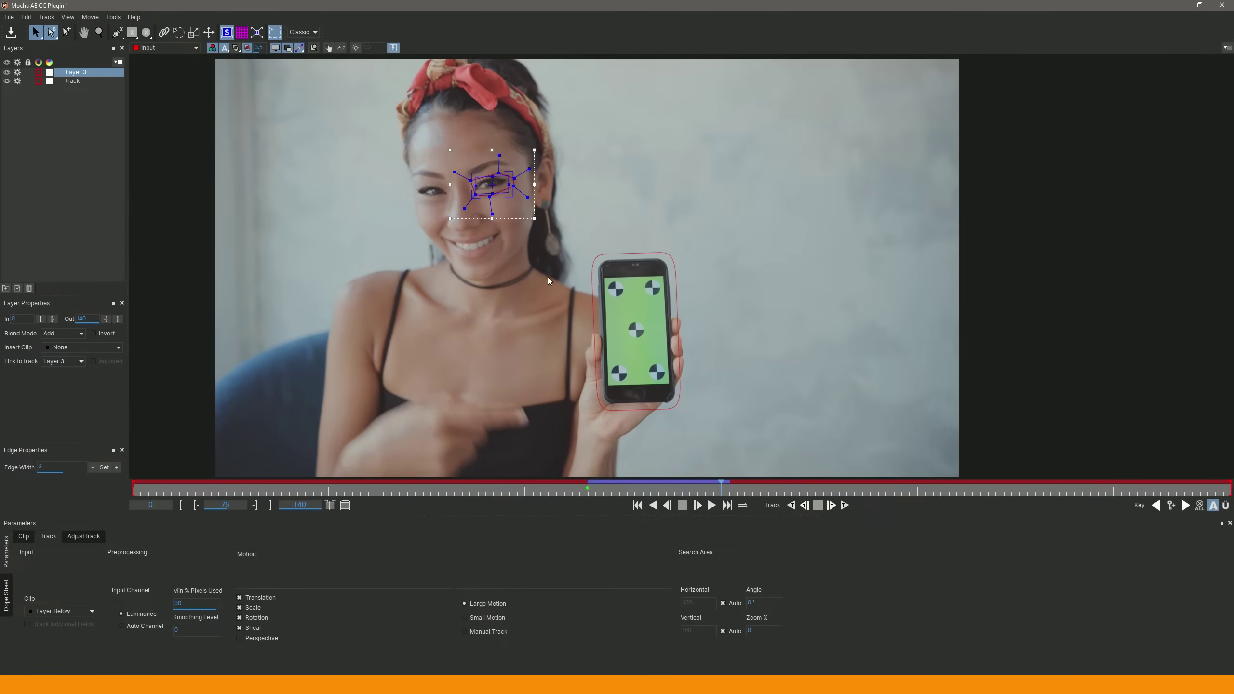
double_click(72, 73)
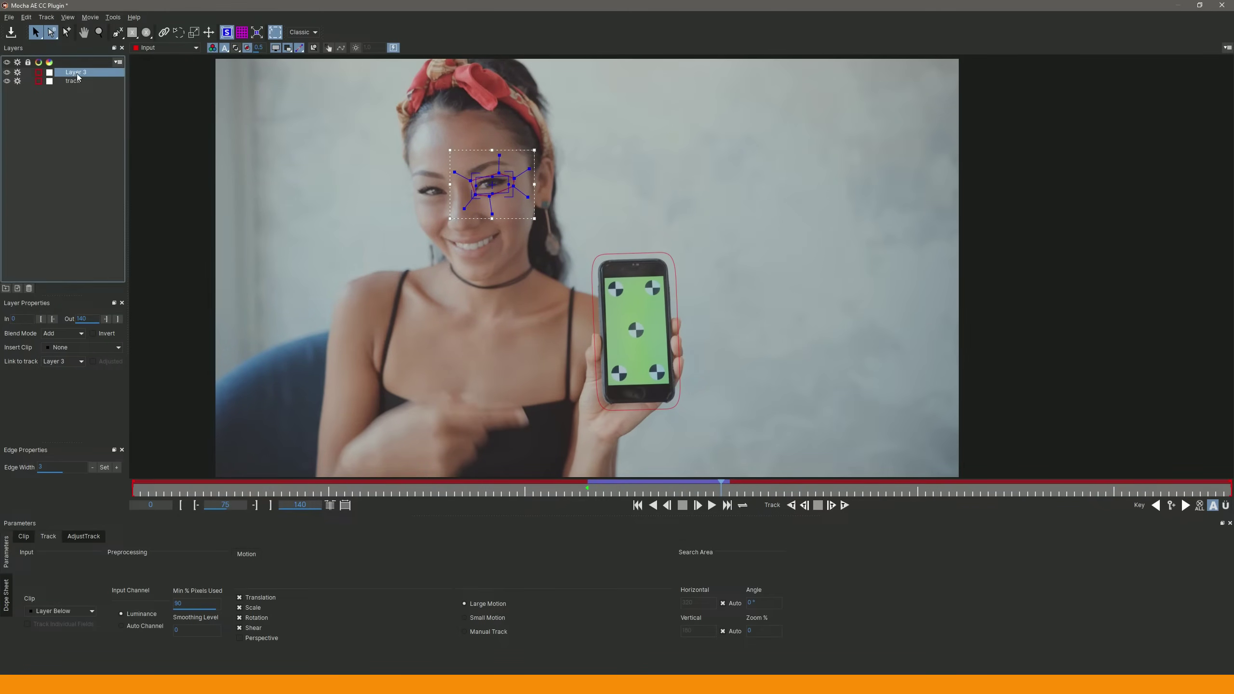
text(eye)
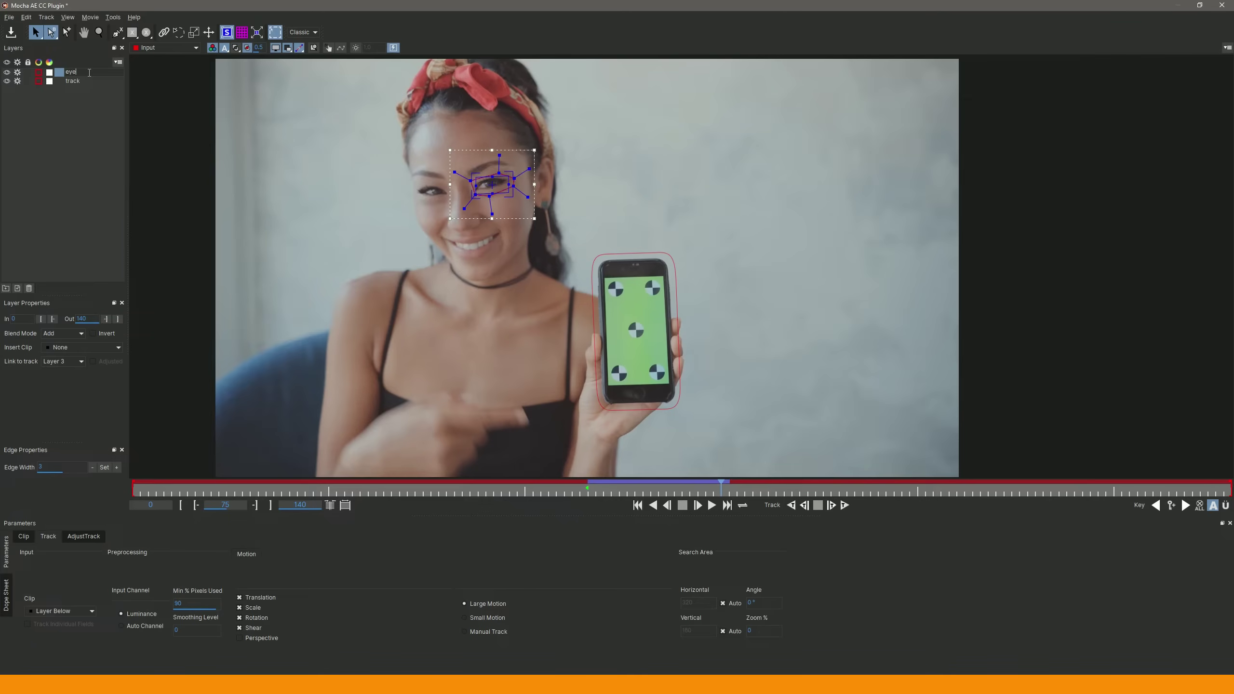
key(Return)
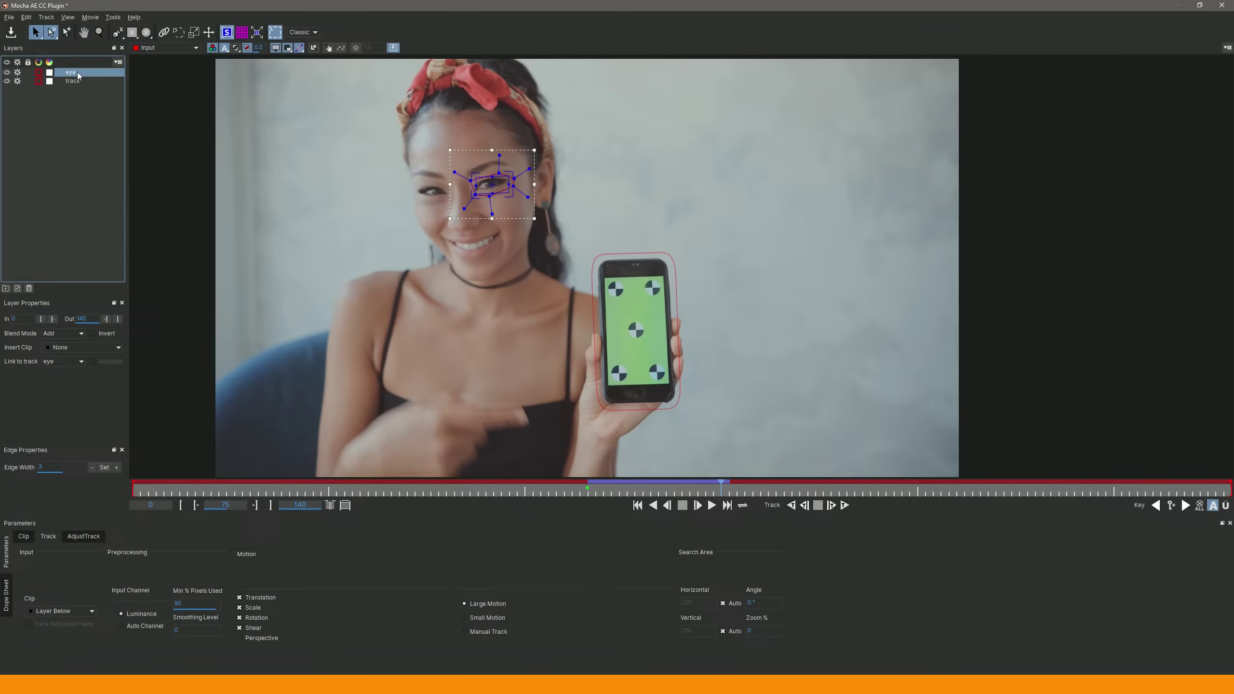
click(72, 81)
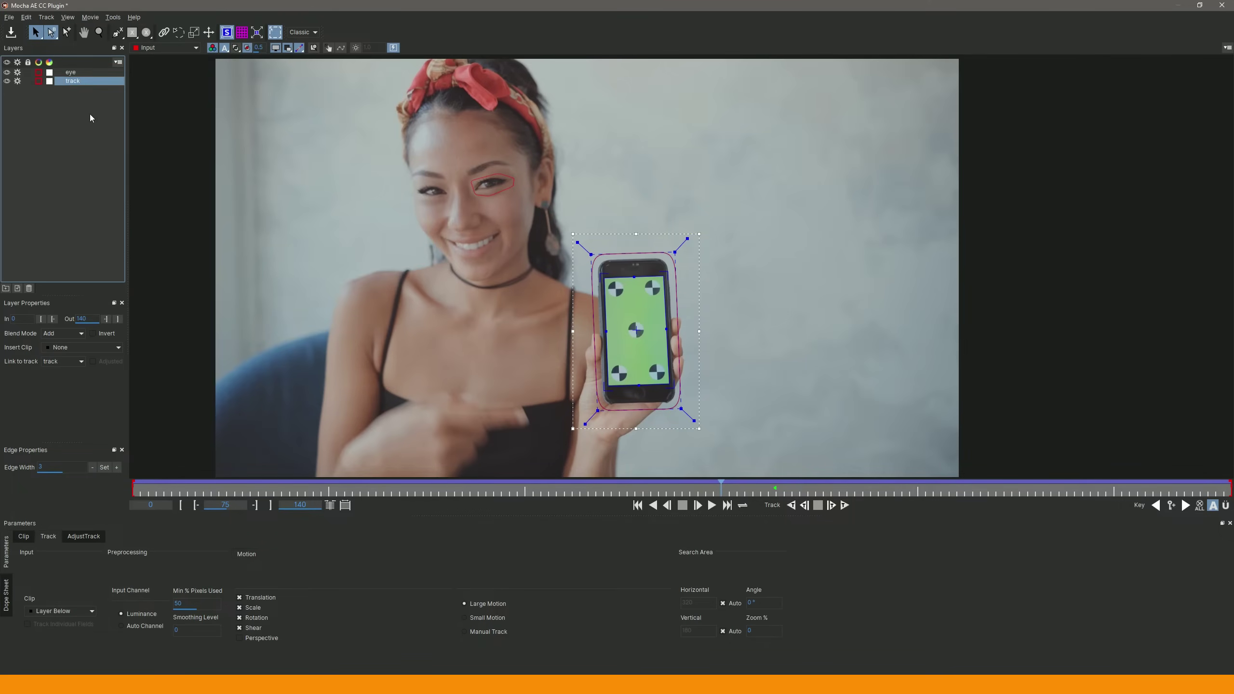
click(71, 103)
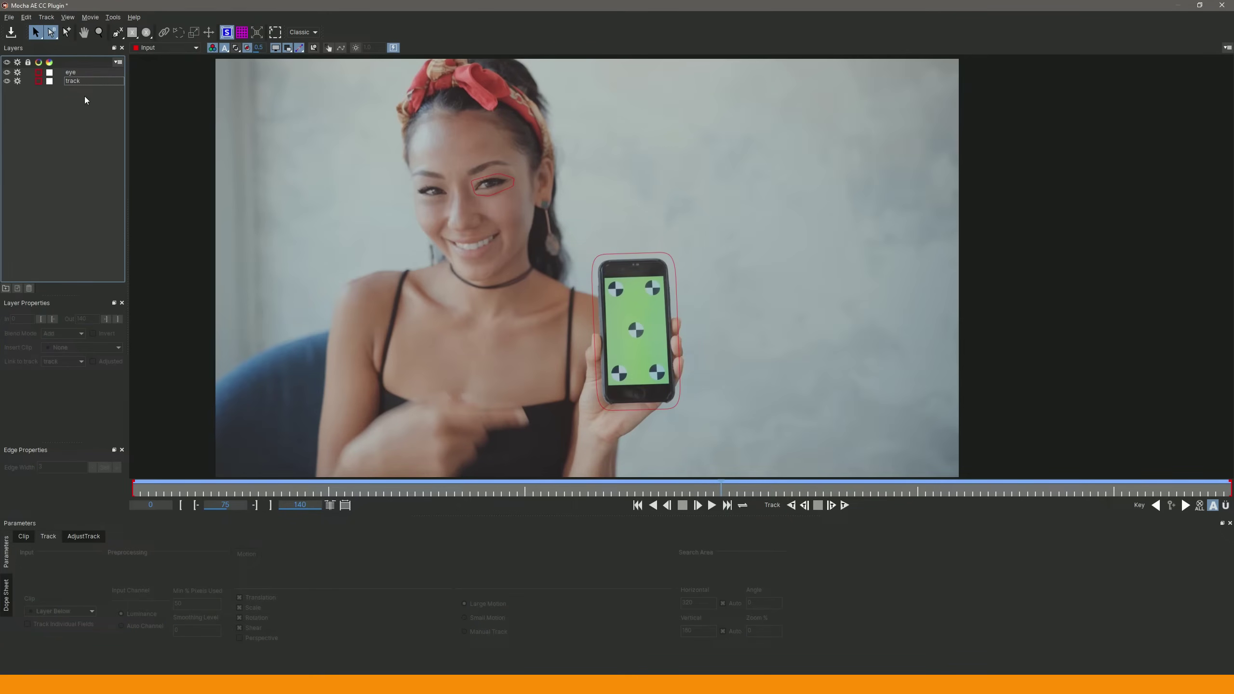
Step: Toggle the track layer's tracking off and back on, then lock it
click(77, 81)
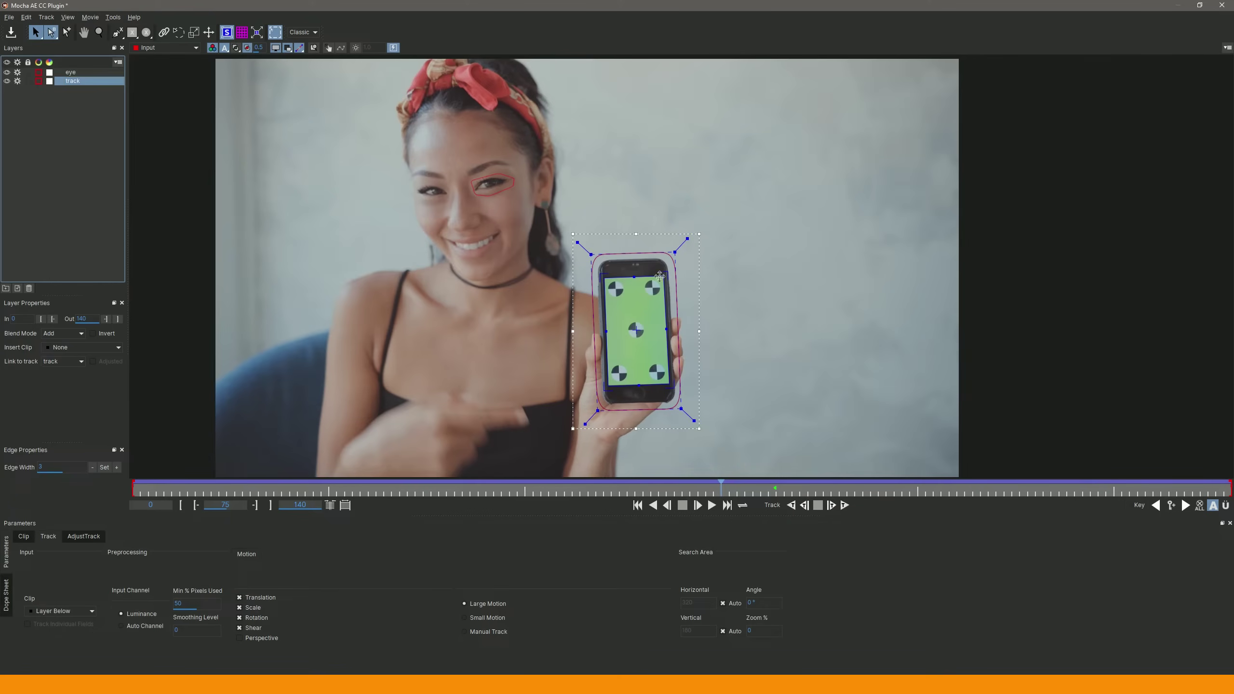
click(17, 81)
click(17, 81)
click(27, 81)
click(641, 320)
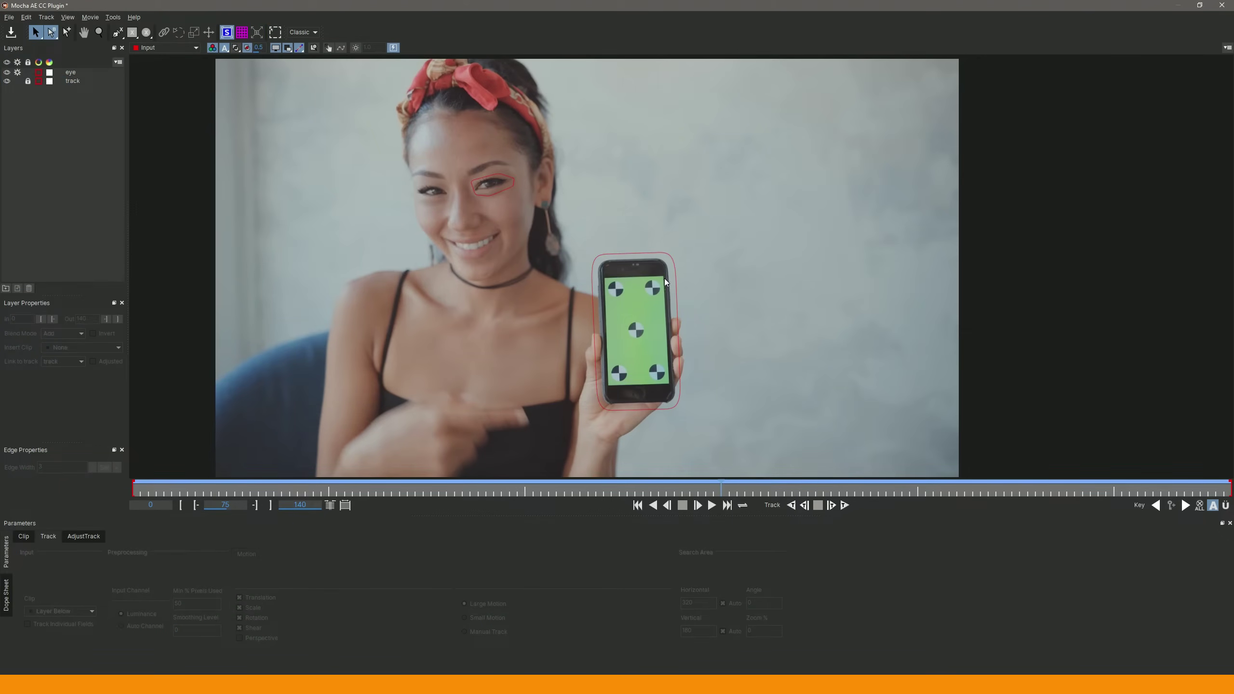
Step: Select the eye layer and delete it from the Layers panel
click(496, 183)
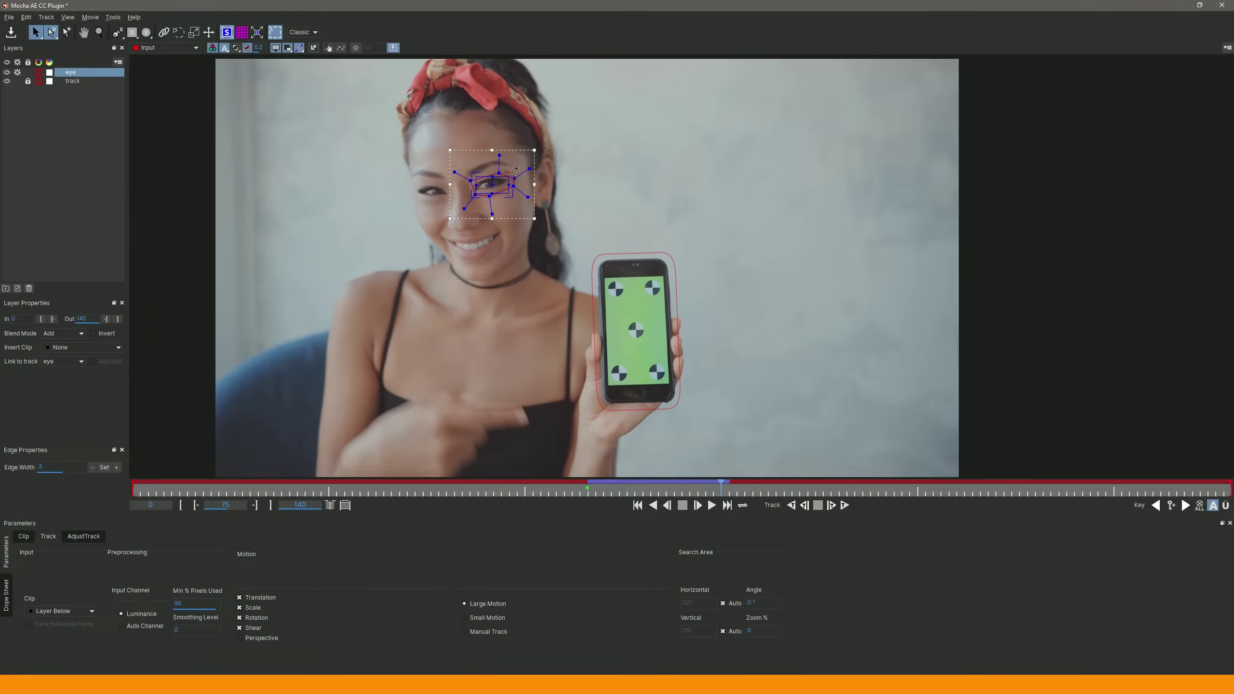
click(62, 171)
click(71, 72)
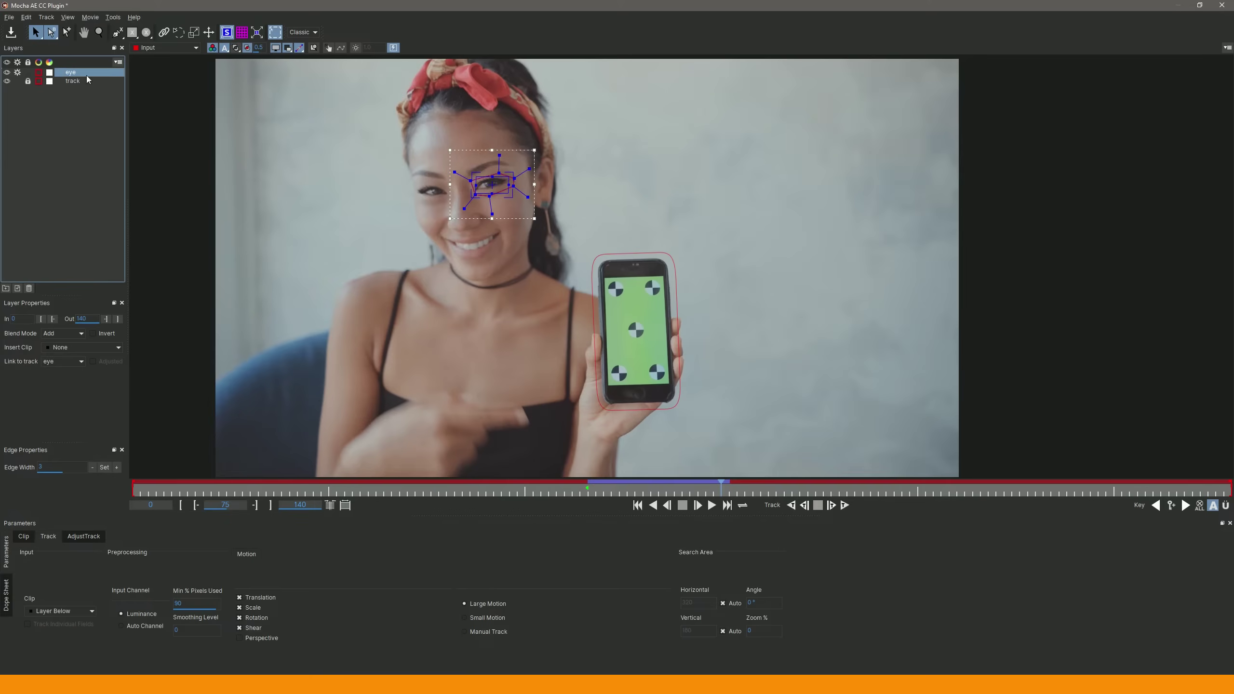
click(28, 288)
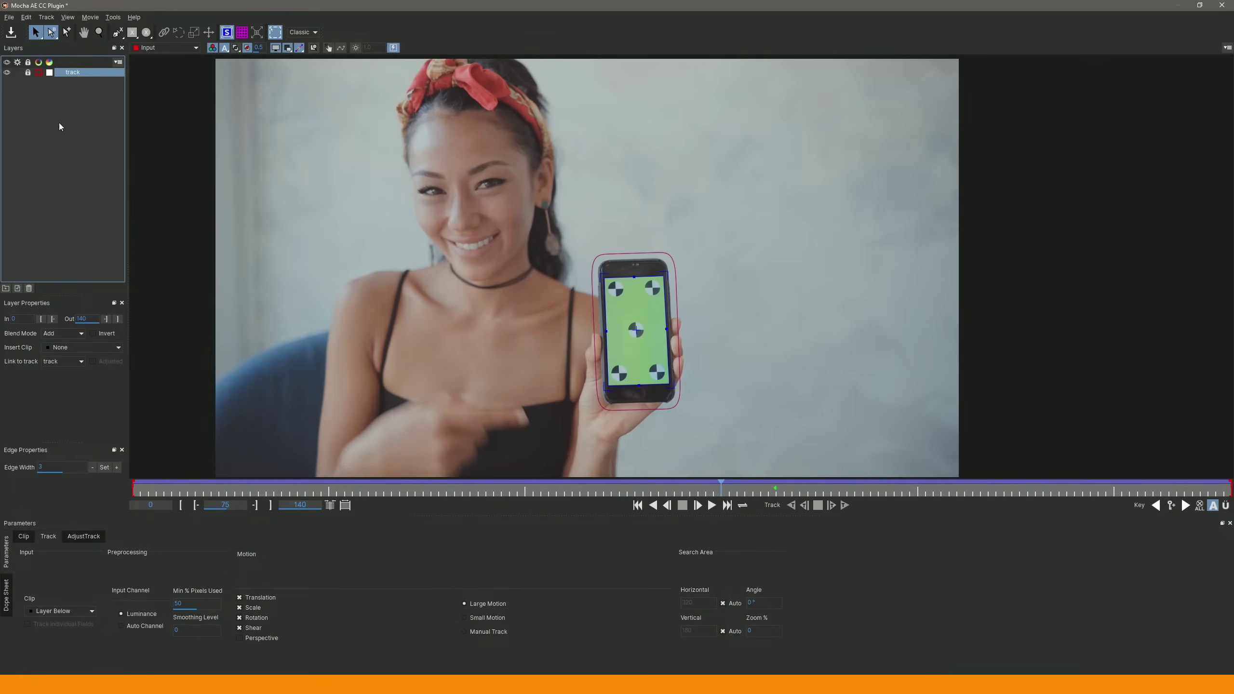
Step: Close Mocha, saving the tracking changes, and preview the footage in After Effects
click(1221, 4)
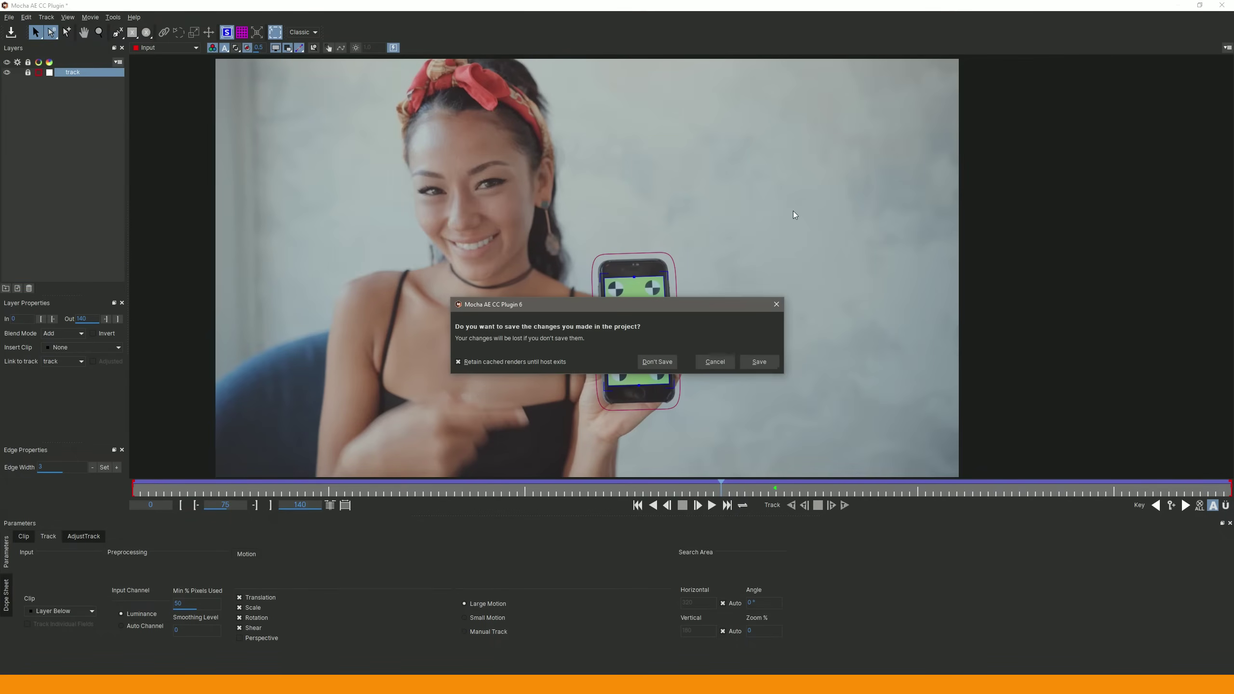
click(766, 360)
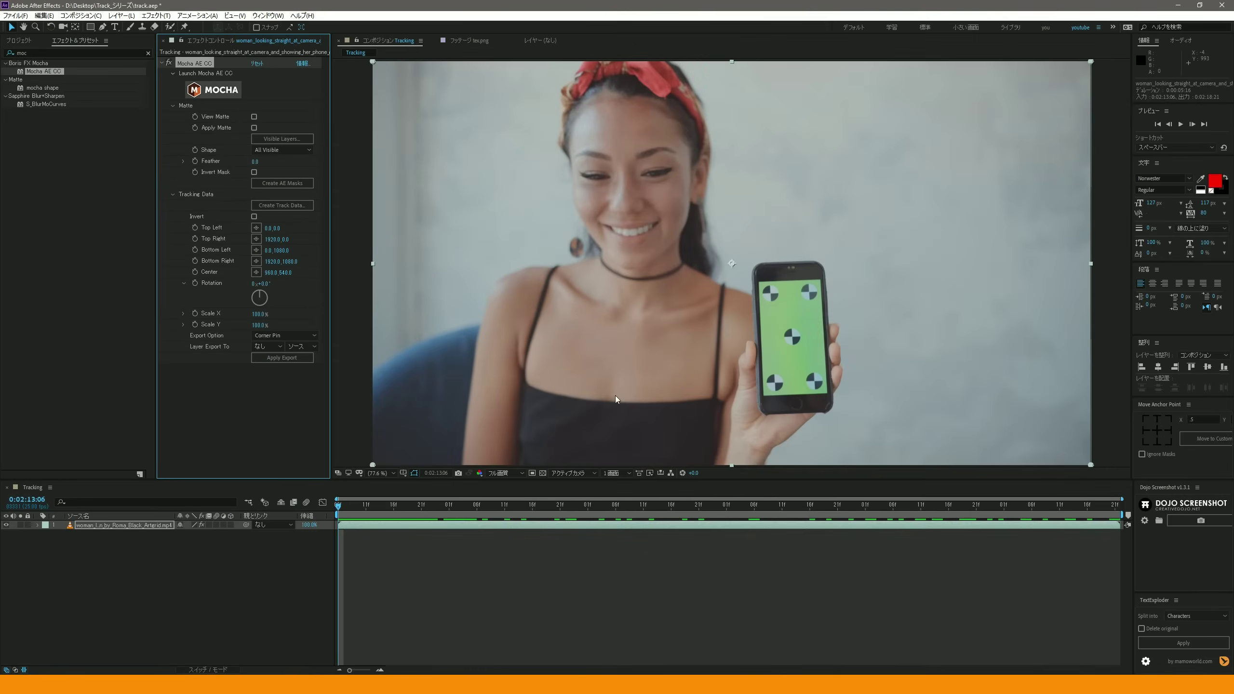
click(287, 556)
key(space)
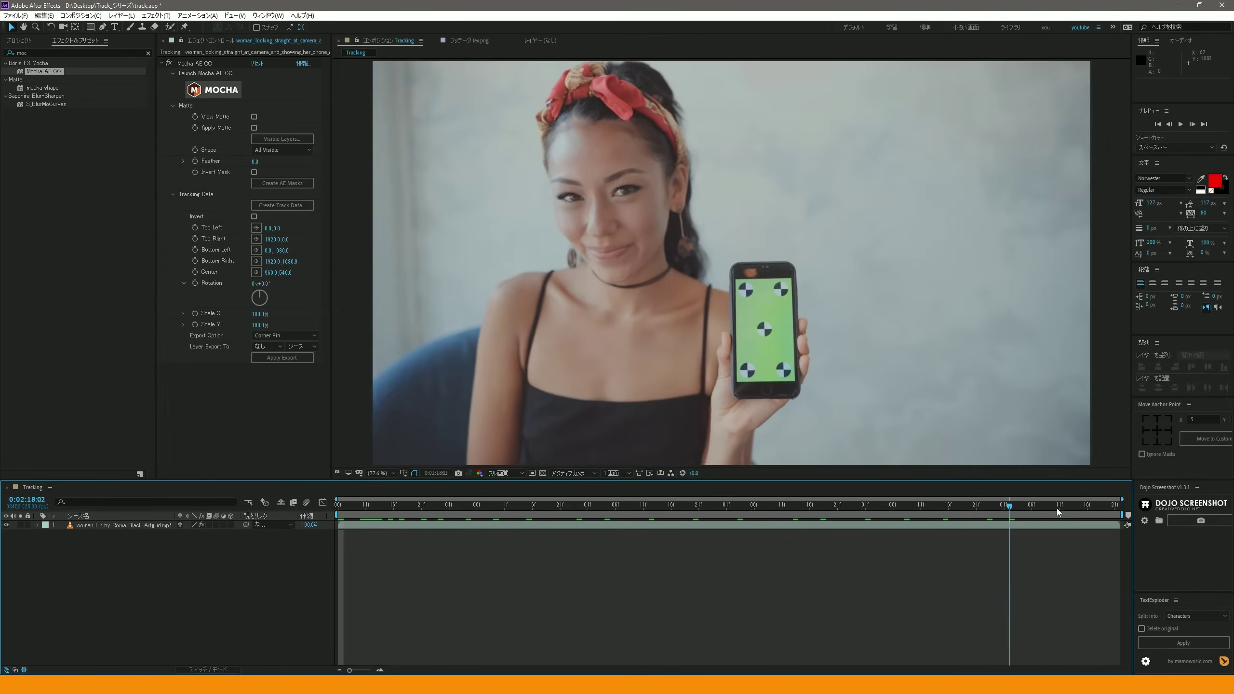
Step: Reopen Mocha to inspect the track layer, then close it again, saving the changes
click(194, 88)
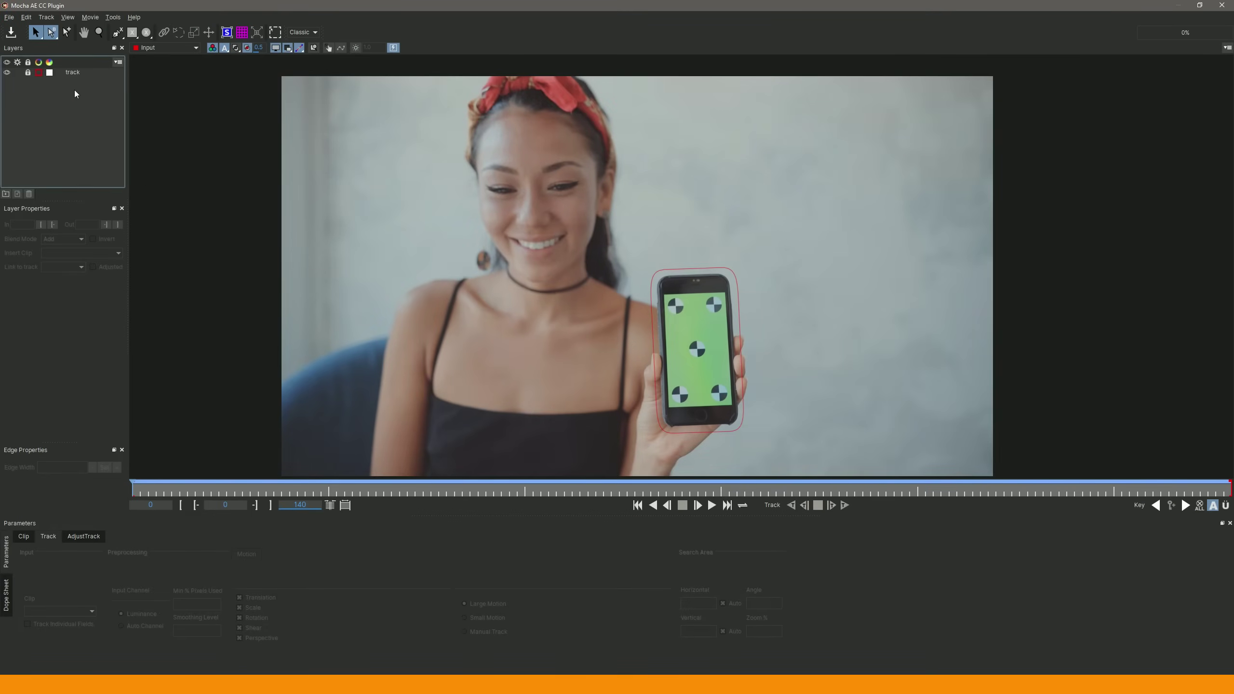
click(73, 72)
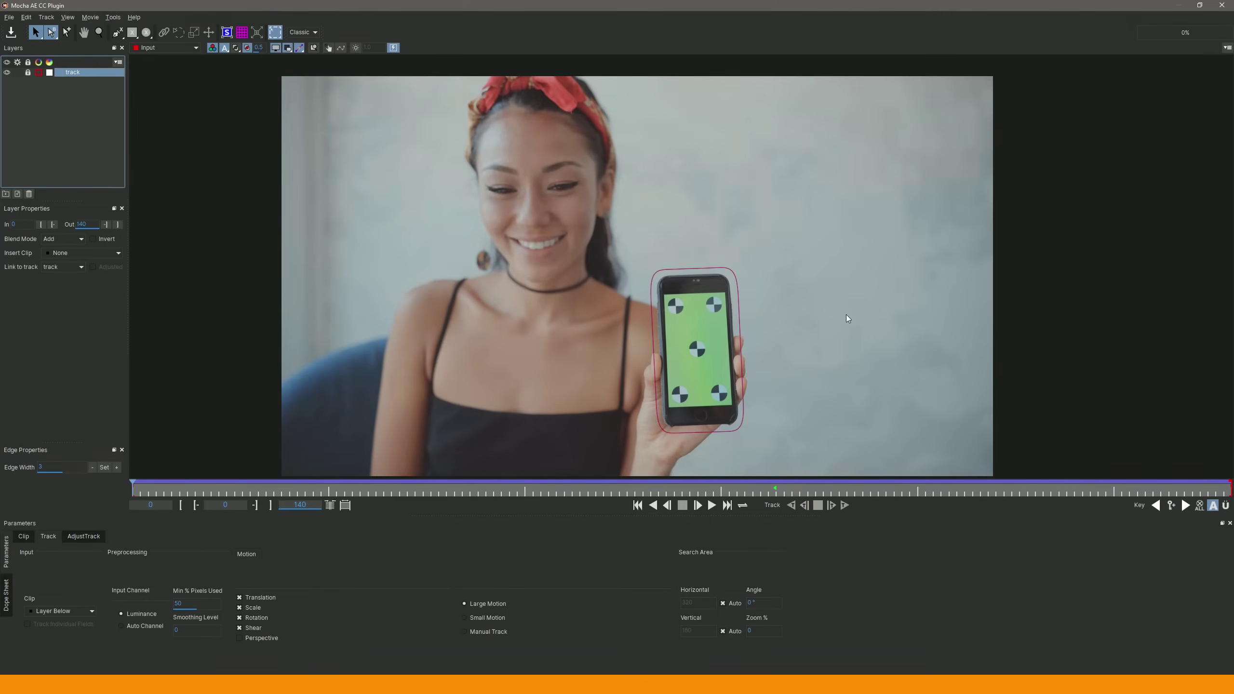
key(z)
mouse_move(750, 270)
mouse_down()
mouse_move(790, 242)
mouse_move(778, 244)
mouse_up()
key(x)
key(s)
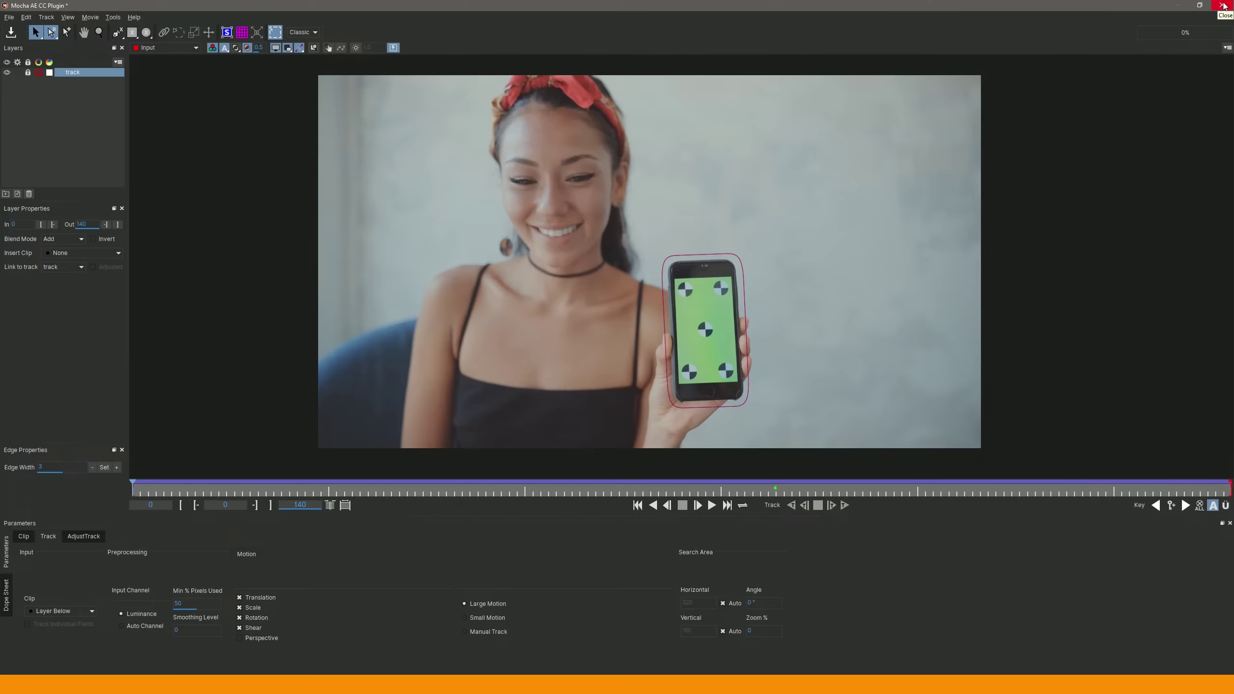
click(1223, 6)
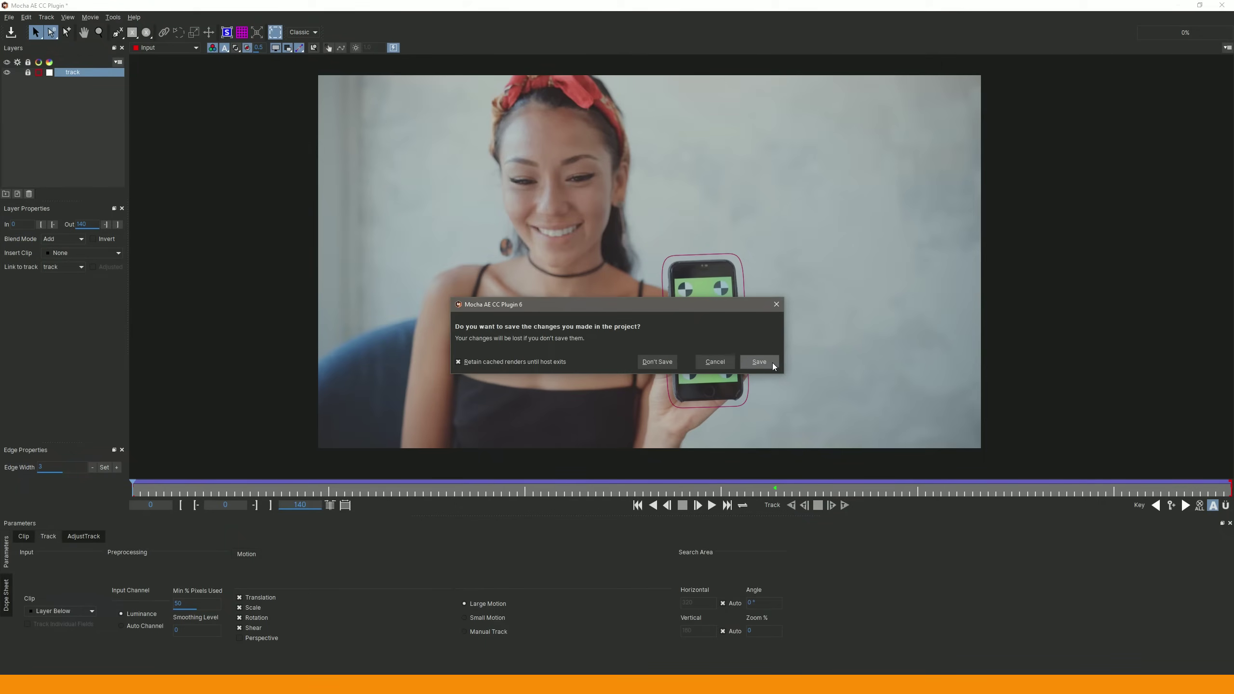
click(772, 363)
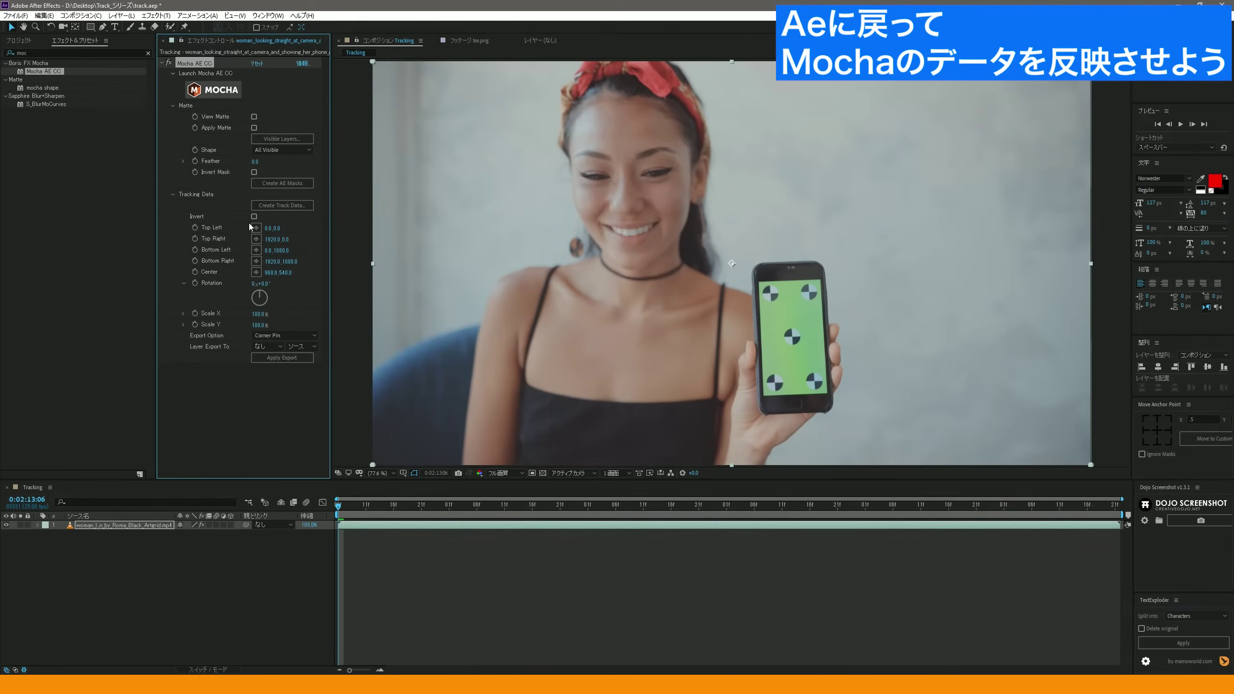
click(351, 511)
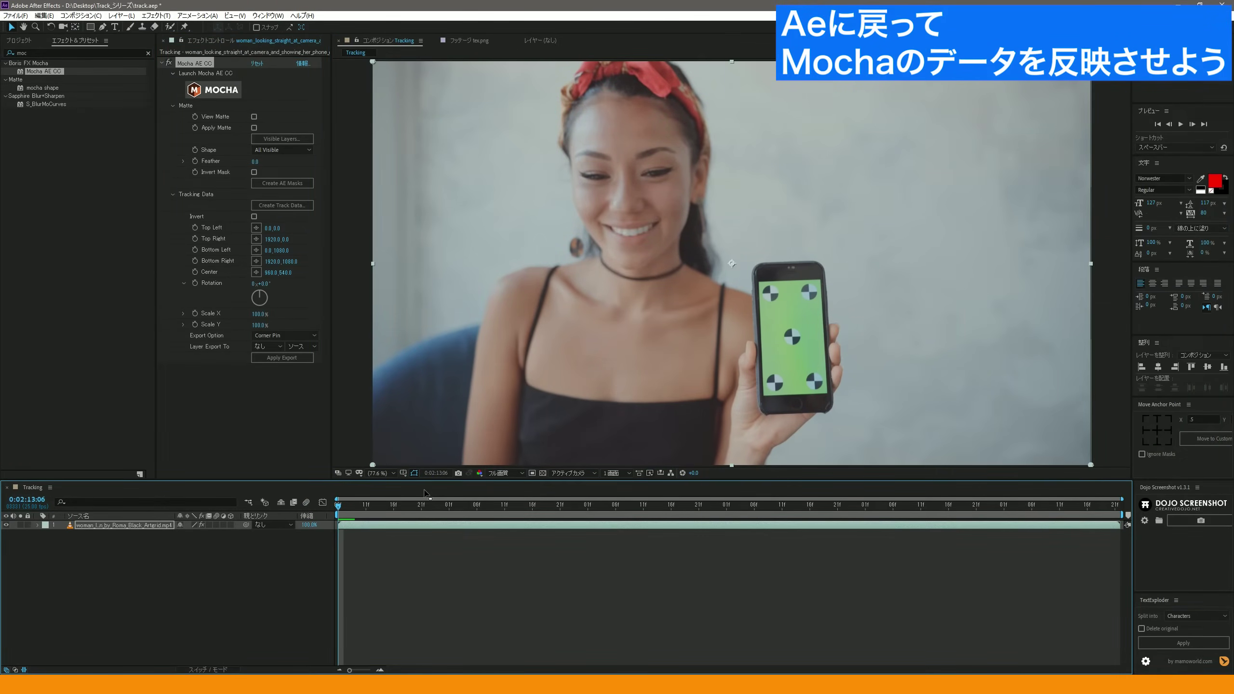
Step: Collapse the Mocha AE CC Matte section and preview the footage from the start
drag(427, 504, 1047, 504)
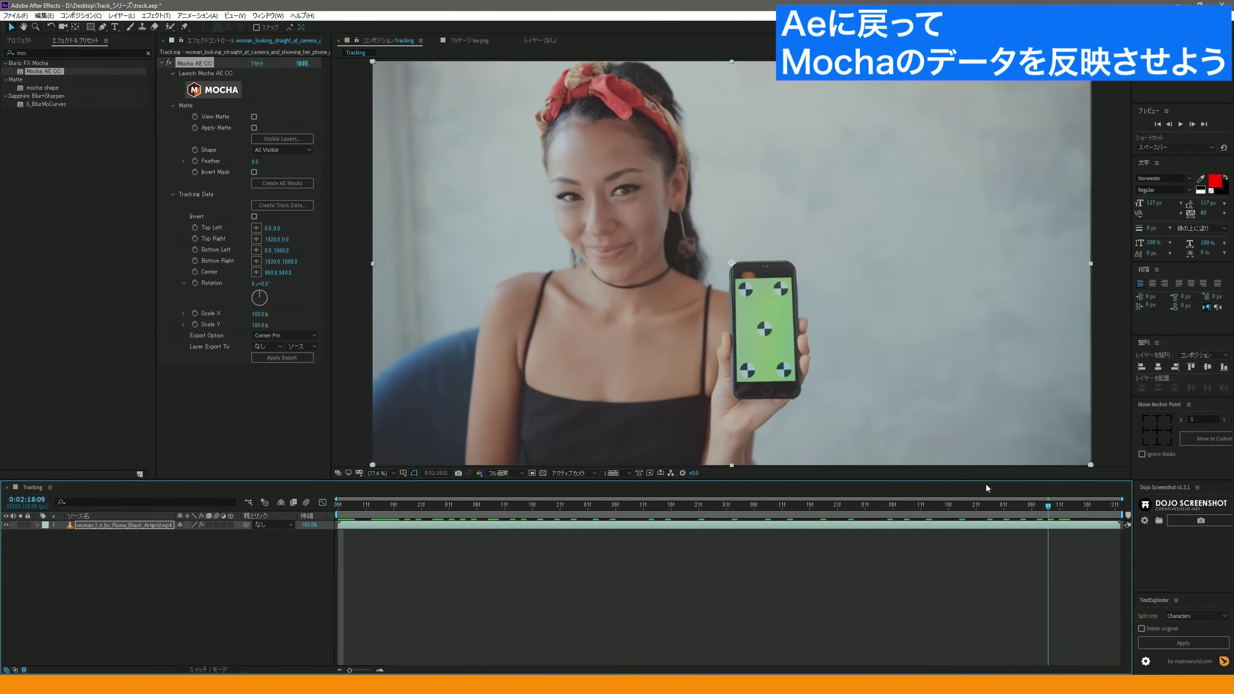
key(Home)
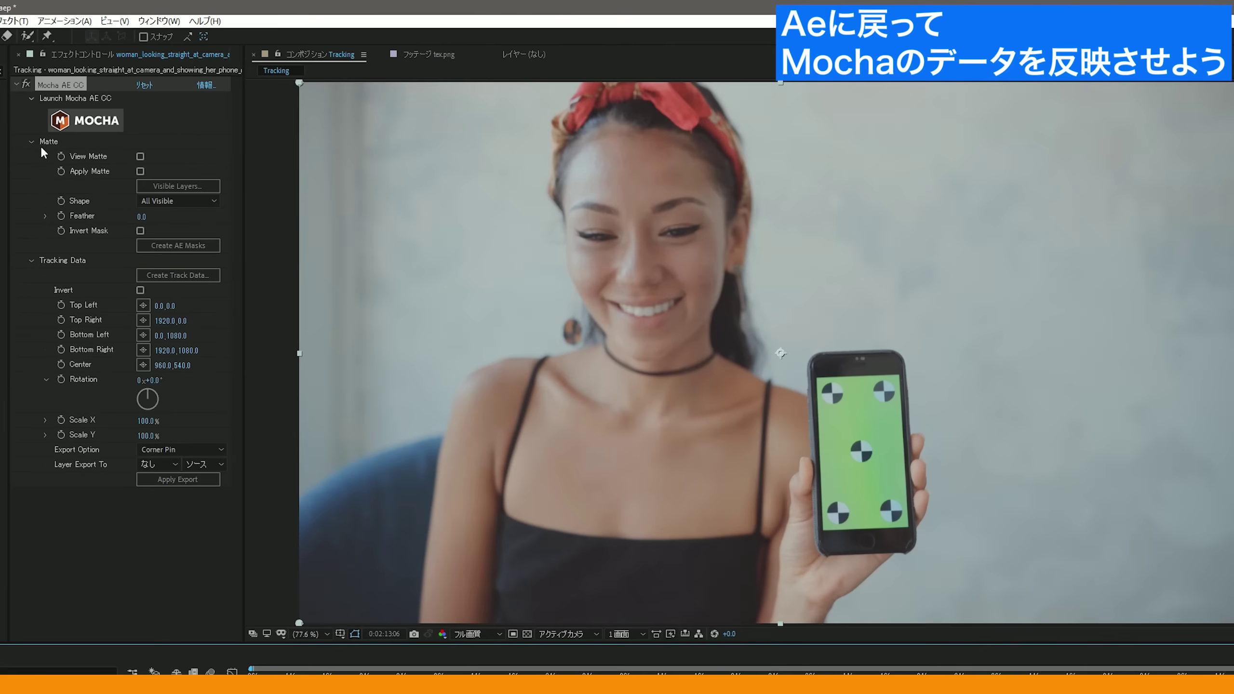
click(28, 140)
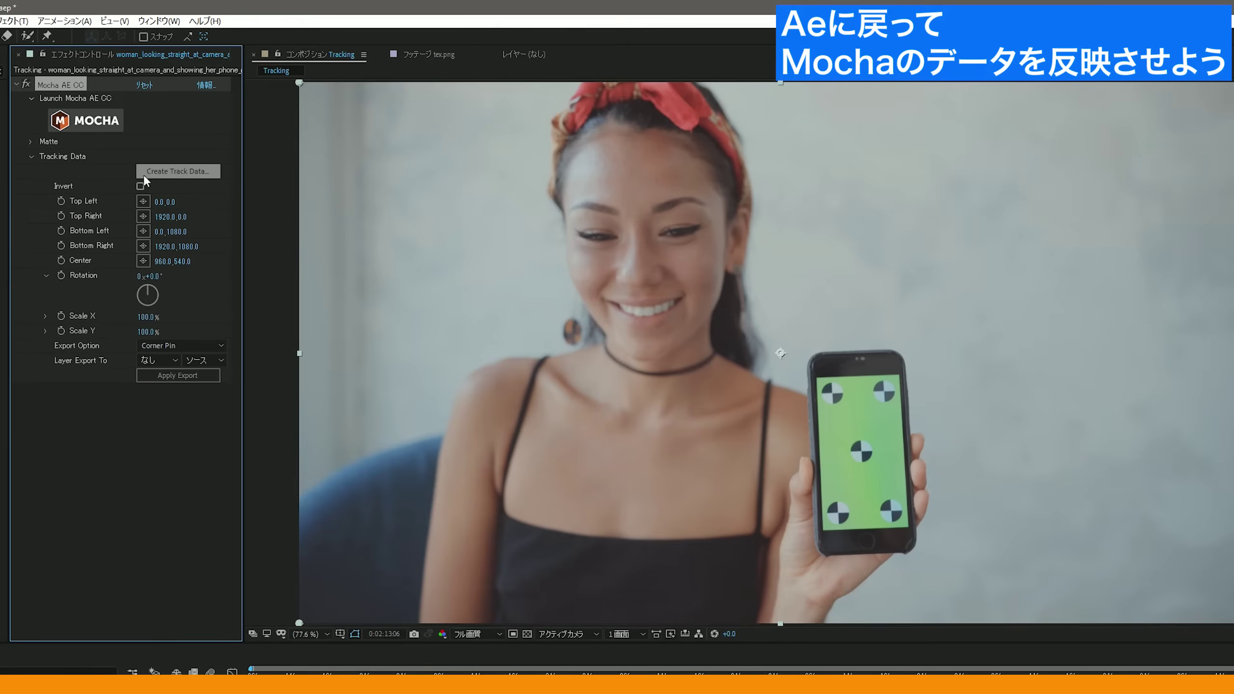
click(148, 472)
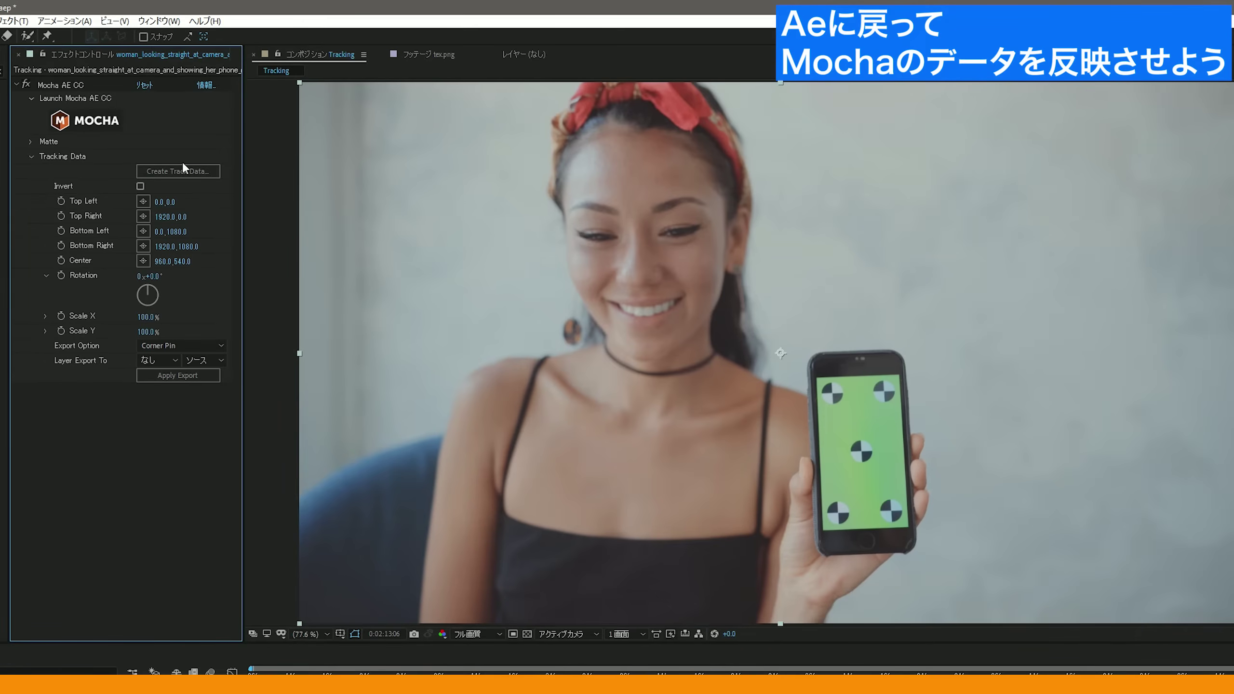
key(space)
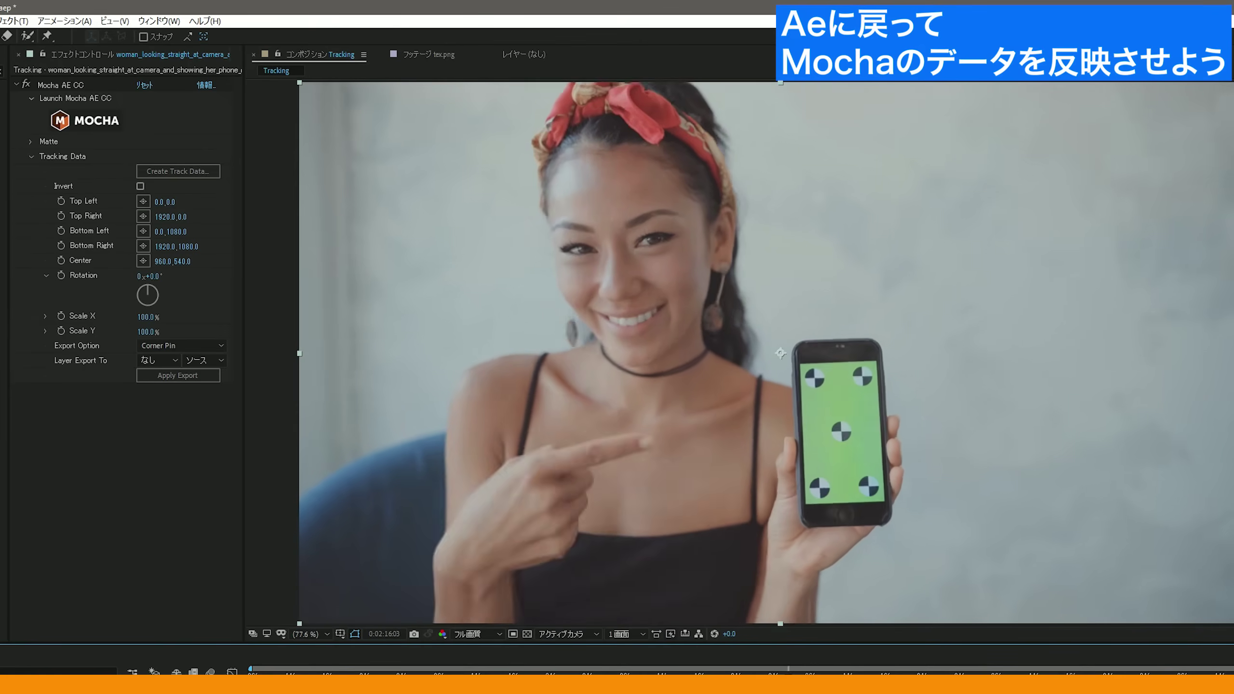
key(space)
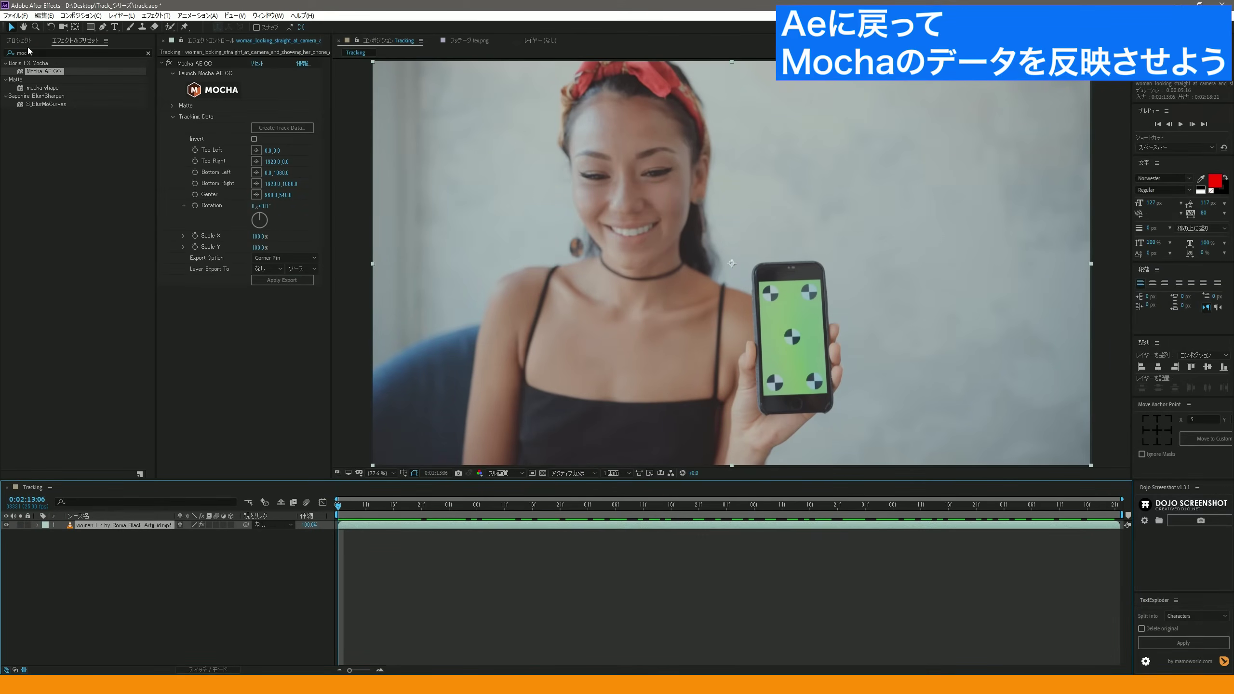
Step: Show the Project panel and select tex.png
click(19, 41)
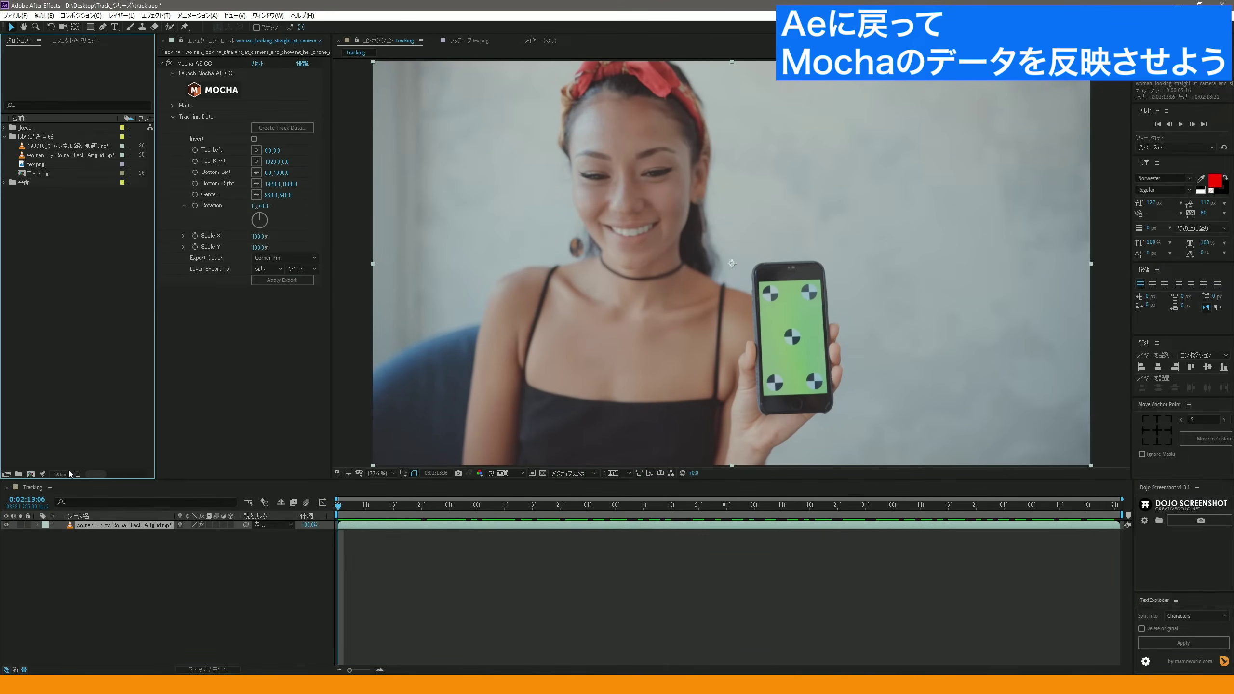
click(231, 630)
click(42, 165)
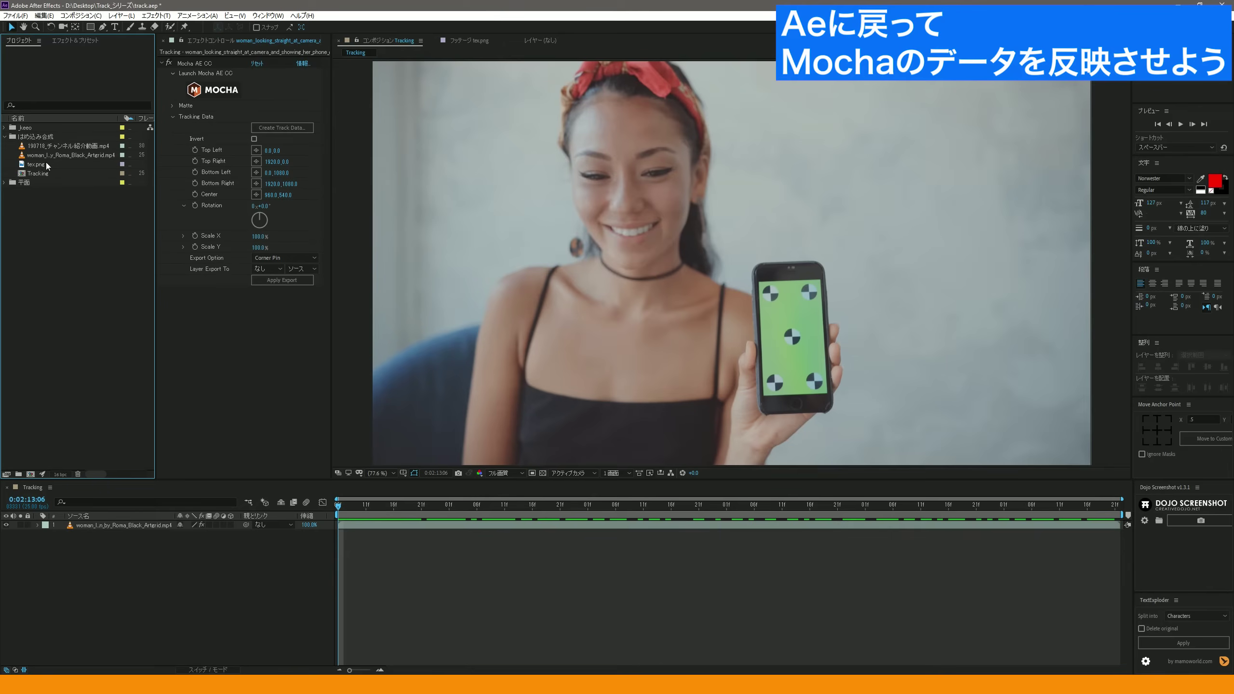
Step: Create a 1080×1920 composition named tex_Phone lasting 0:00:10:00
right_click(64, 265)
click(82, 269)
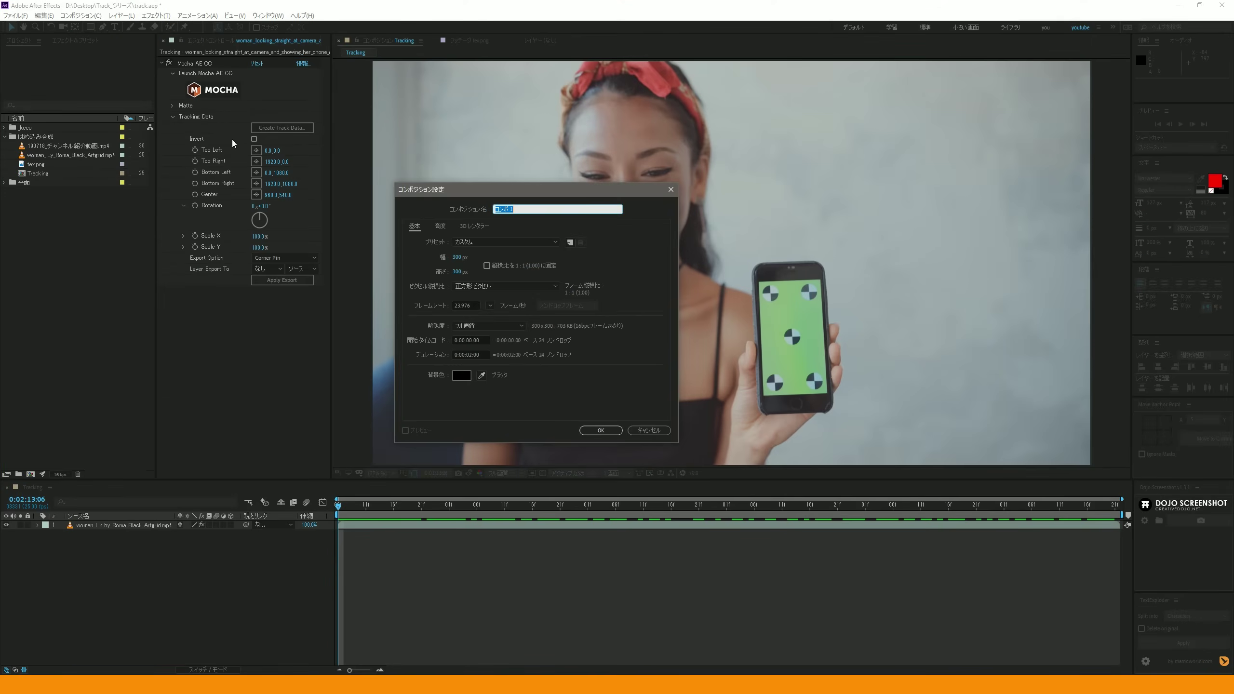
click(454, 257)
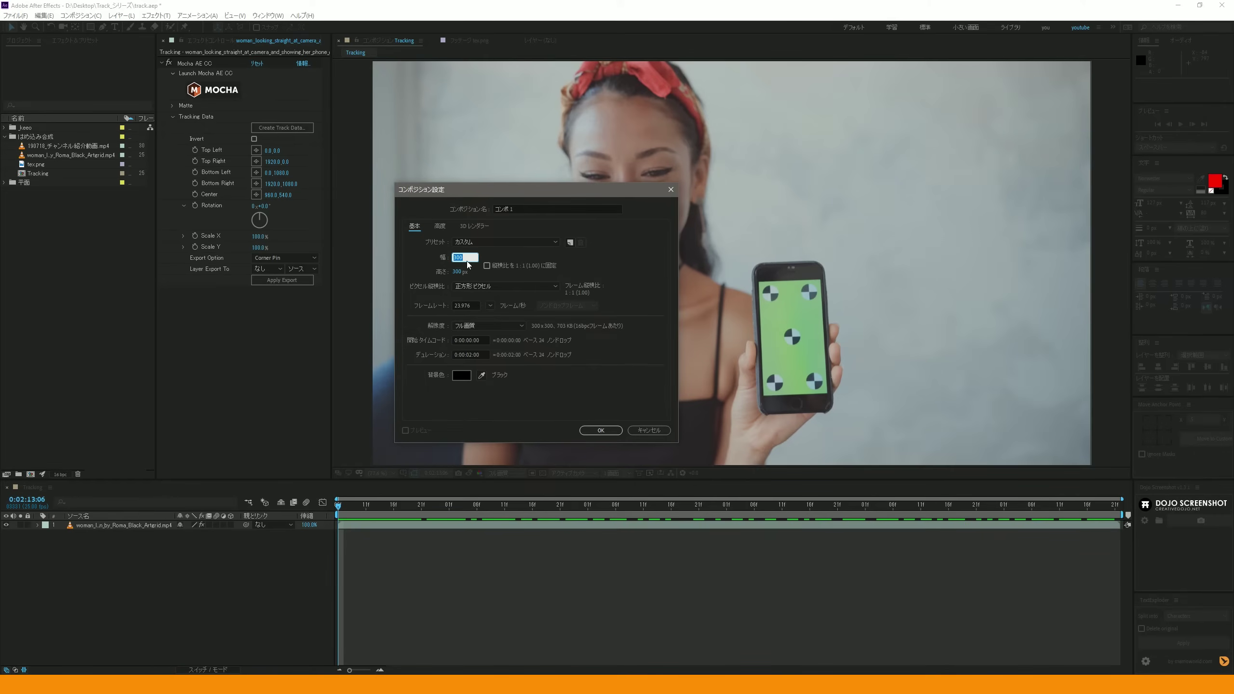
drag(457, 271, 463, 267)
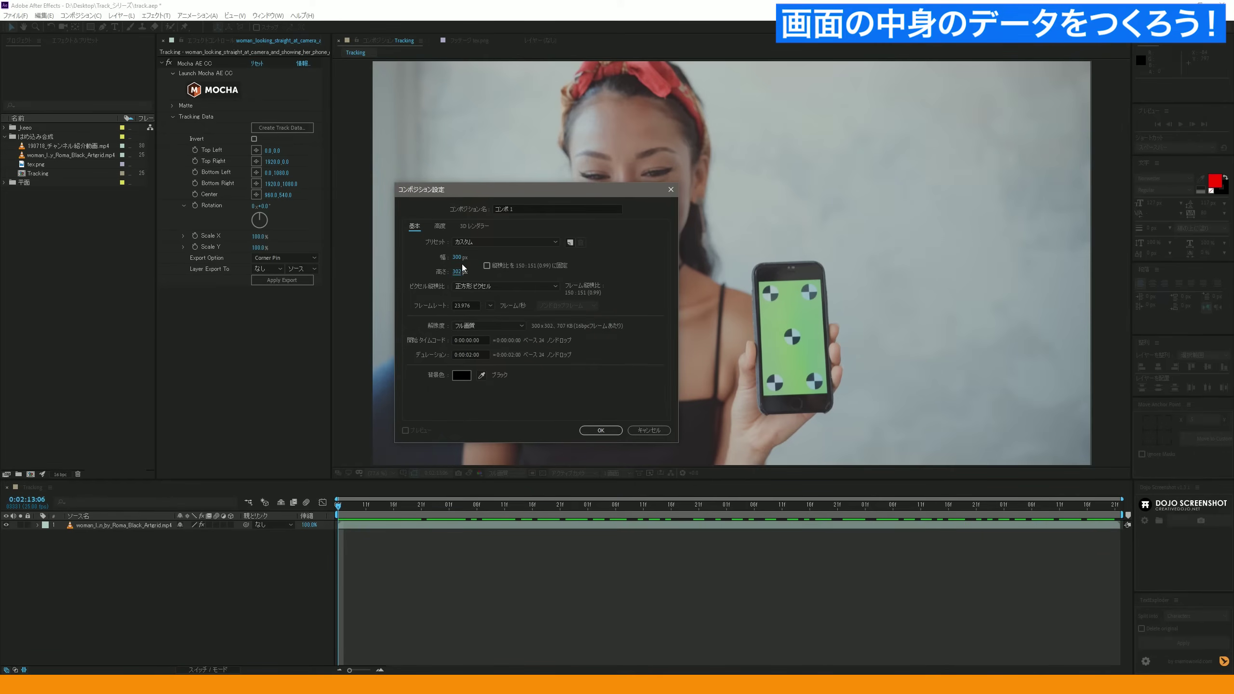
click(454, 271)
text(1920)
click(457, 256)
text(1080)
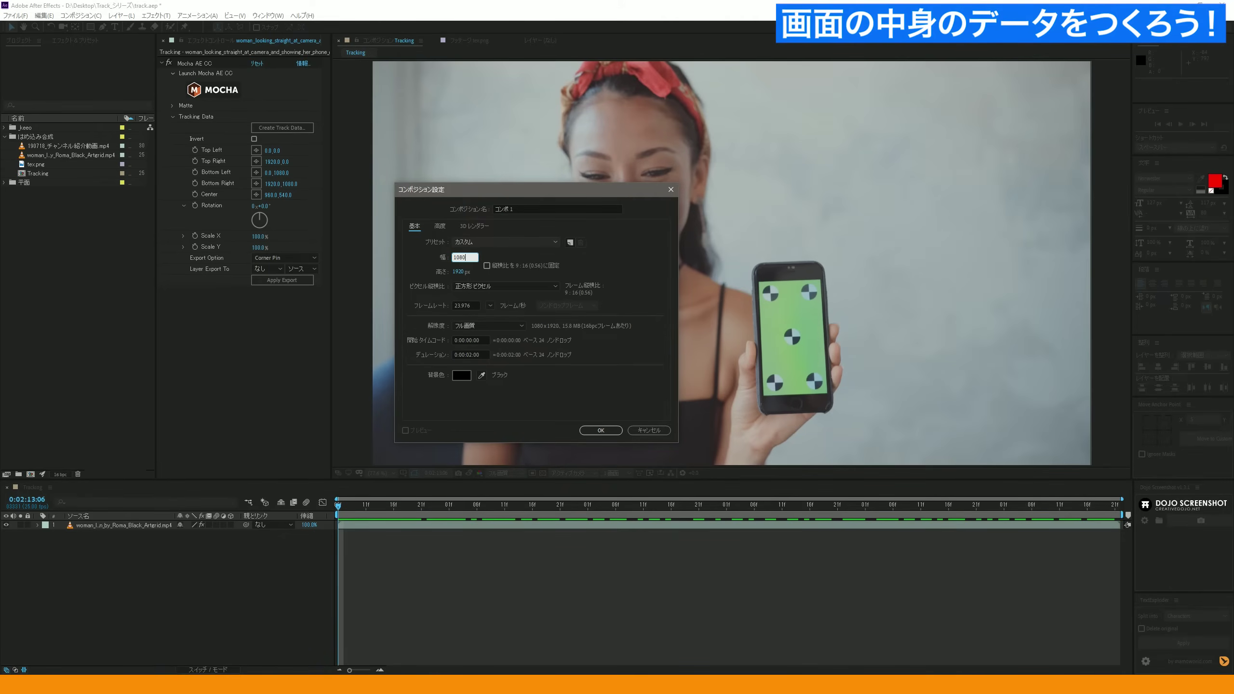
click(471, 355)
key(BackSpace)
key(BackSpace)
text(10)
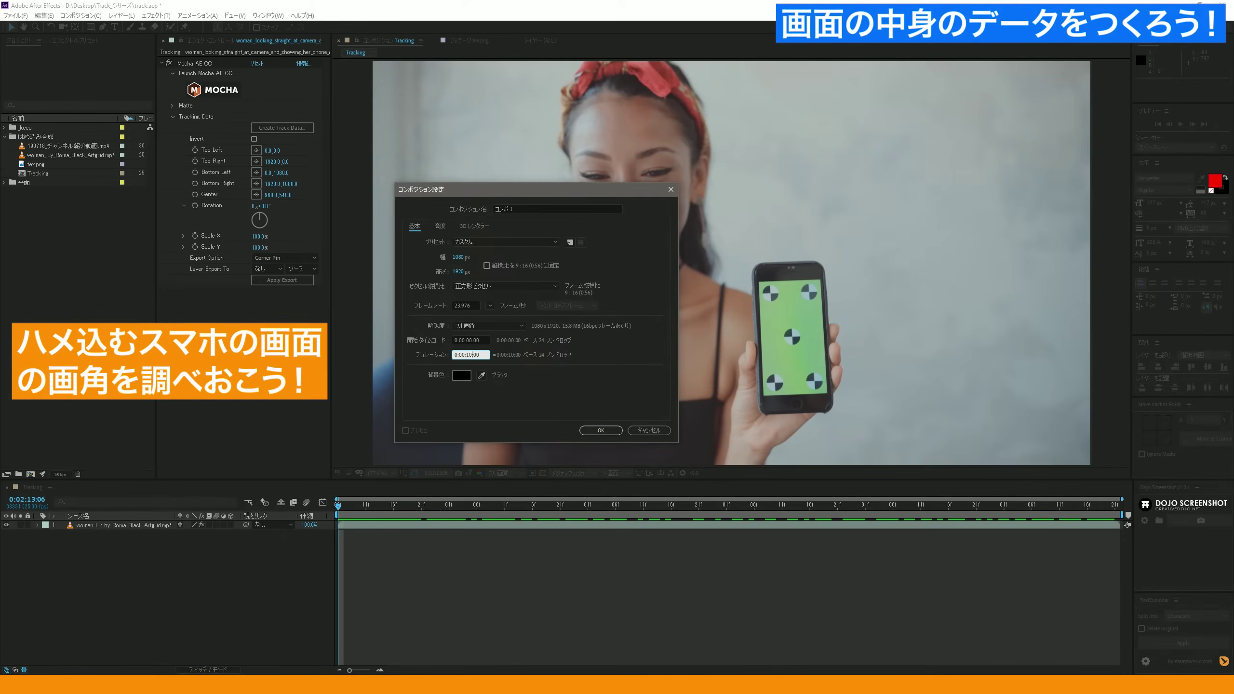
key(Tab)
text(Pho)
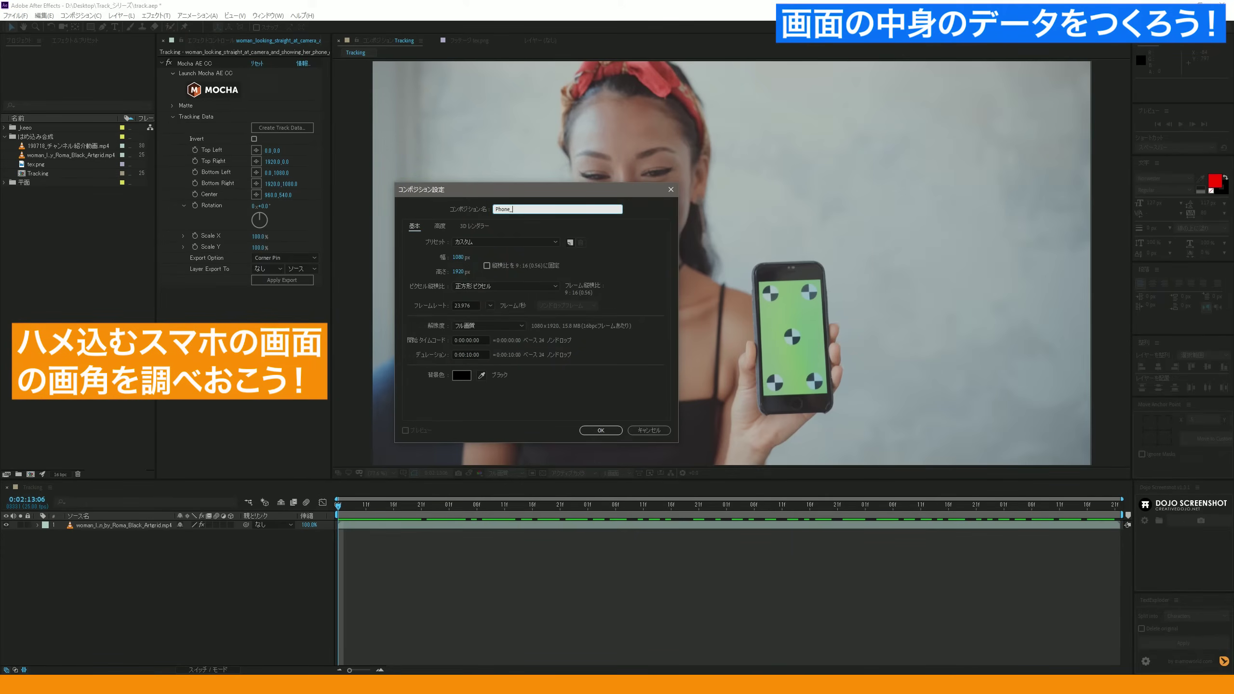
text(tex_)
key(Return)
Step: Add tex.png as a layer in tex_Phone and scale it to 177%
click(63, 243)
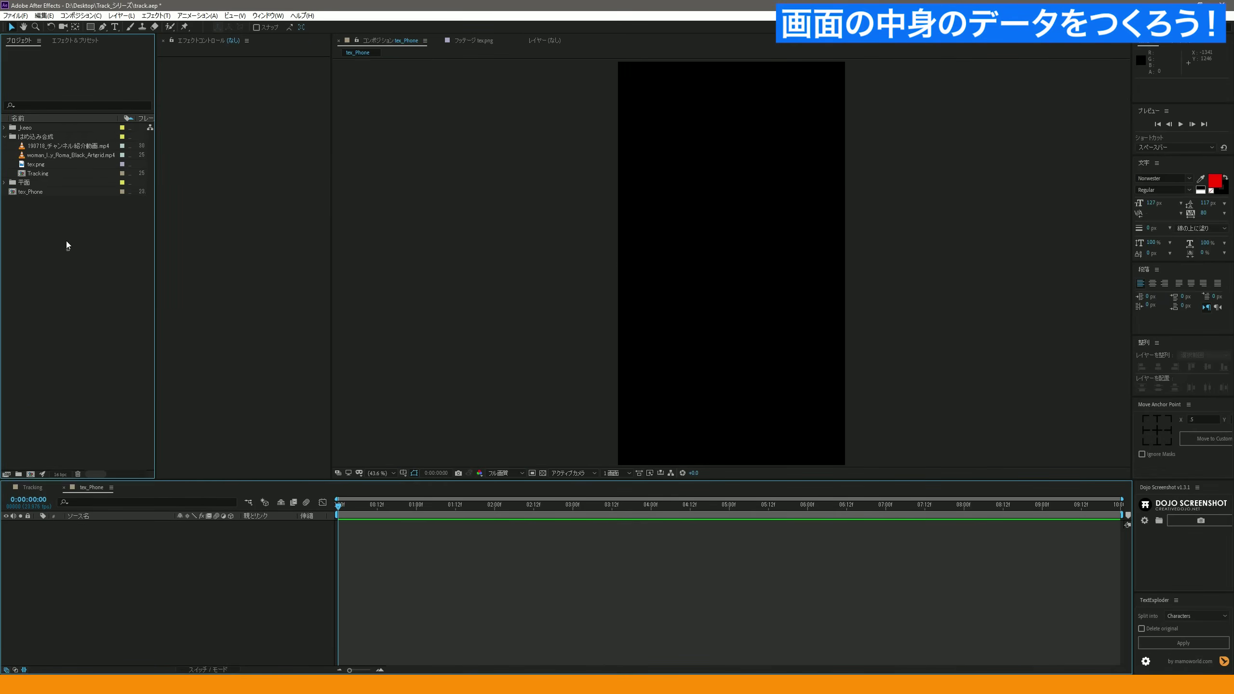
drag(44, 166, 184, 602)
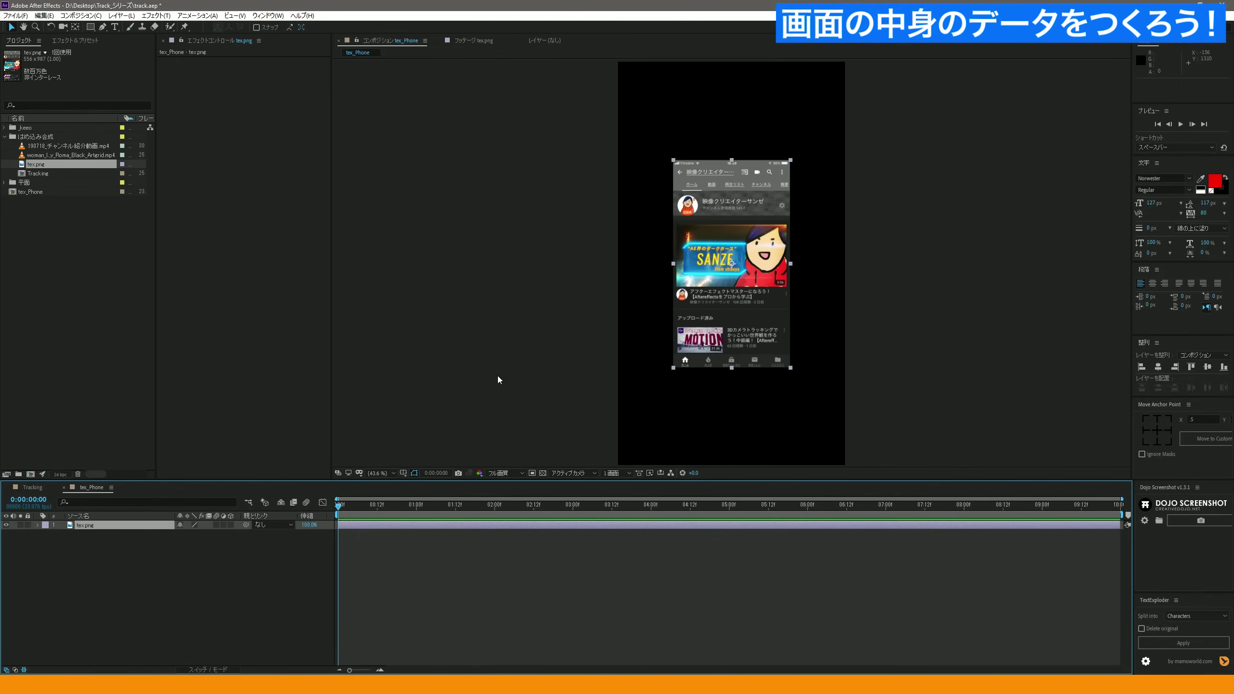
key(s)
drag(199, 534, 228, 533)
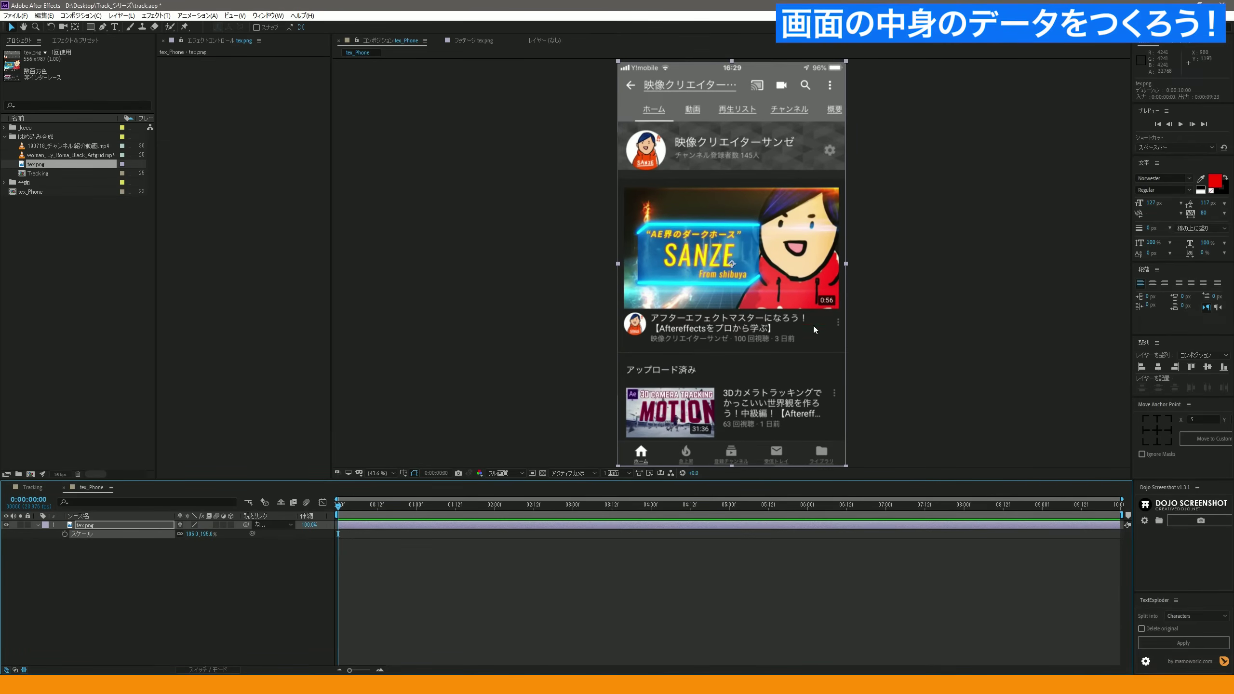
Step: Place 190718_チャンネル紹介動画.mp4 over the phone image and lock both layers
click(161, 573)
click(75, 155)
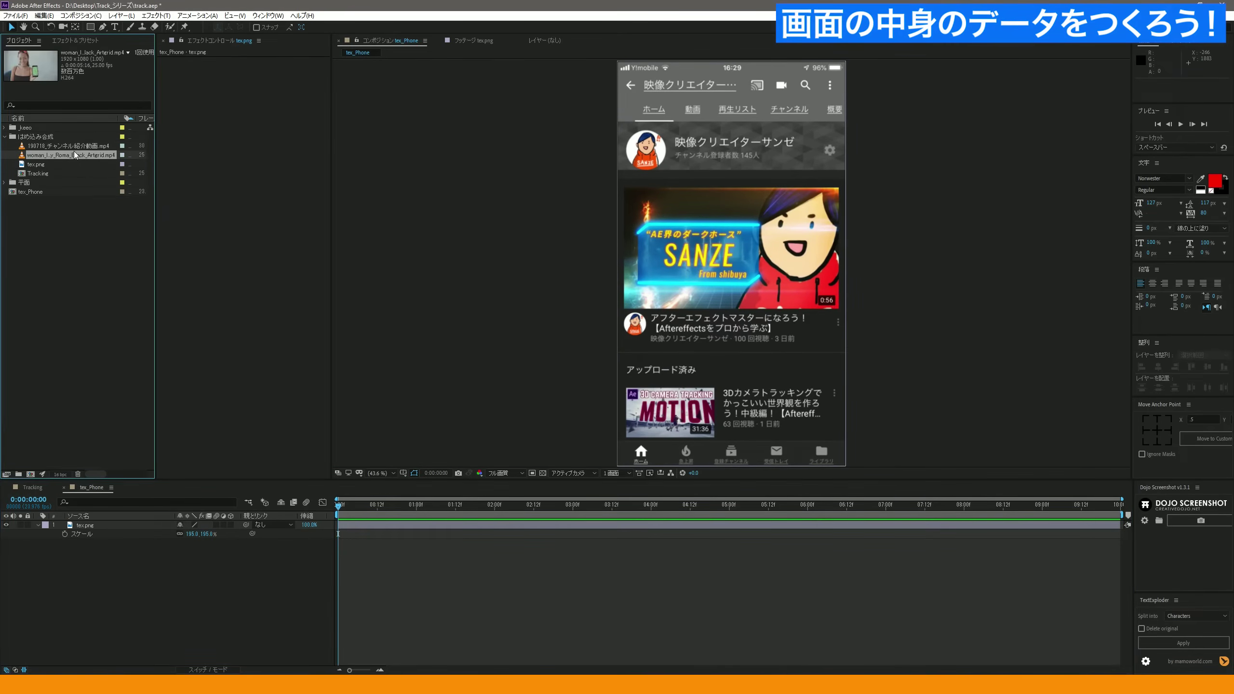
drag(68, 146, 822, 227)
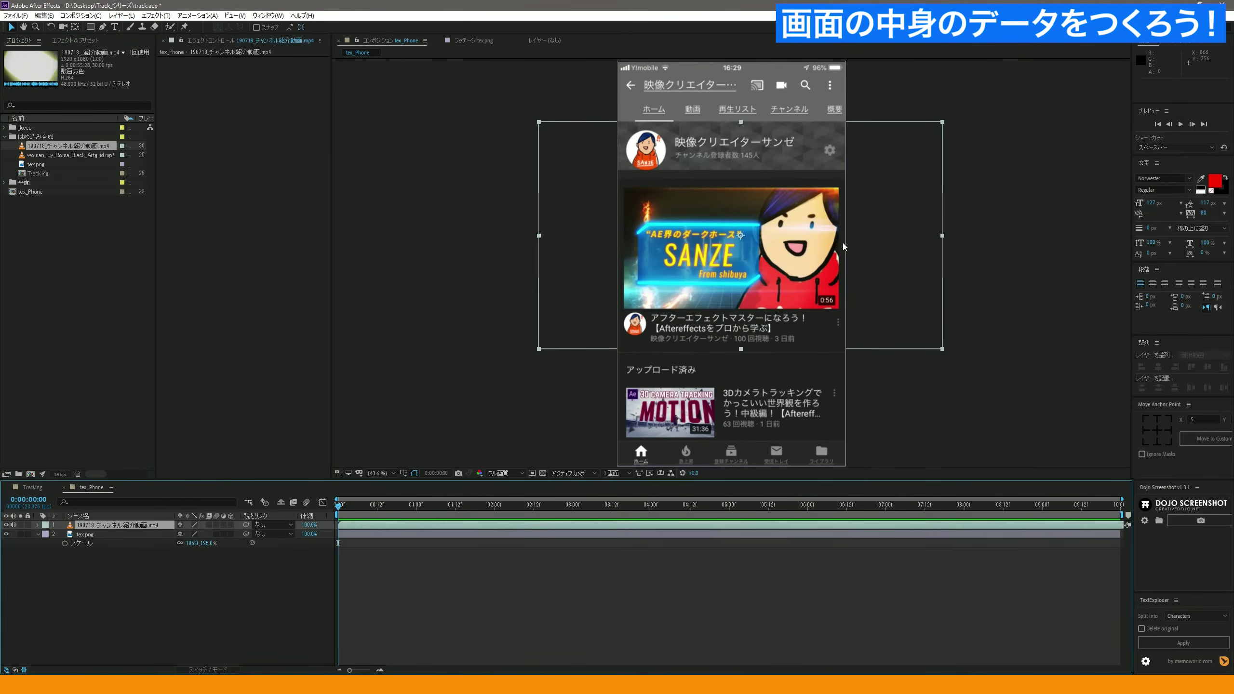
key(Home)
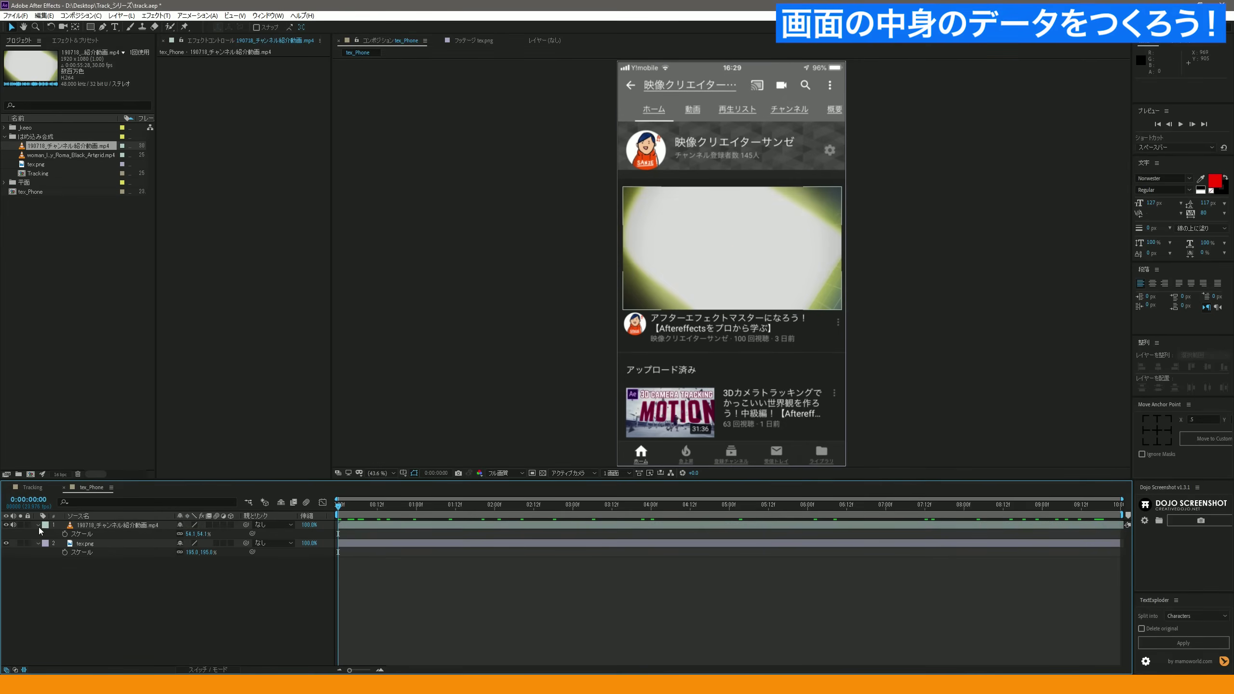
click(38, 525)
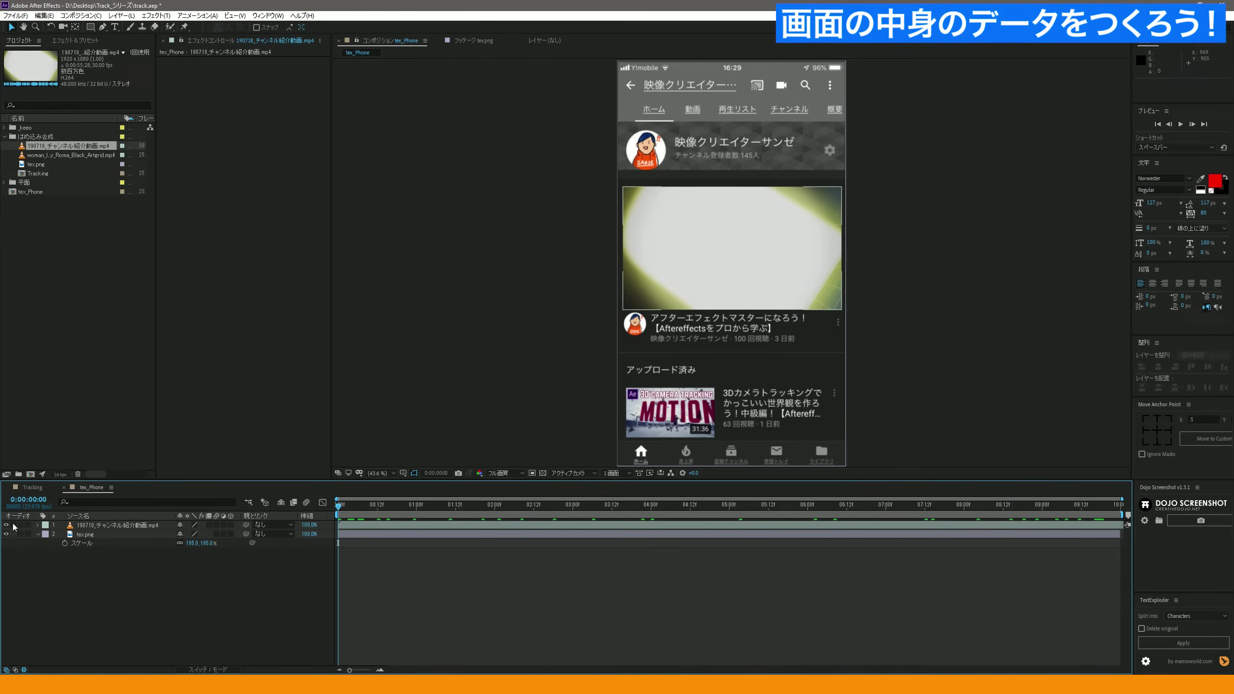
drag(27, 524, 27, 533)
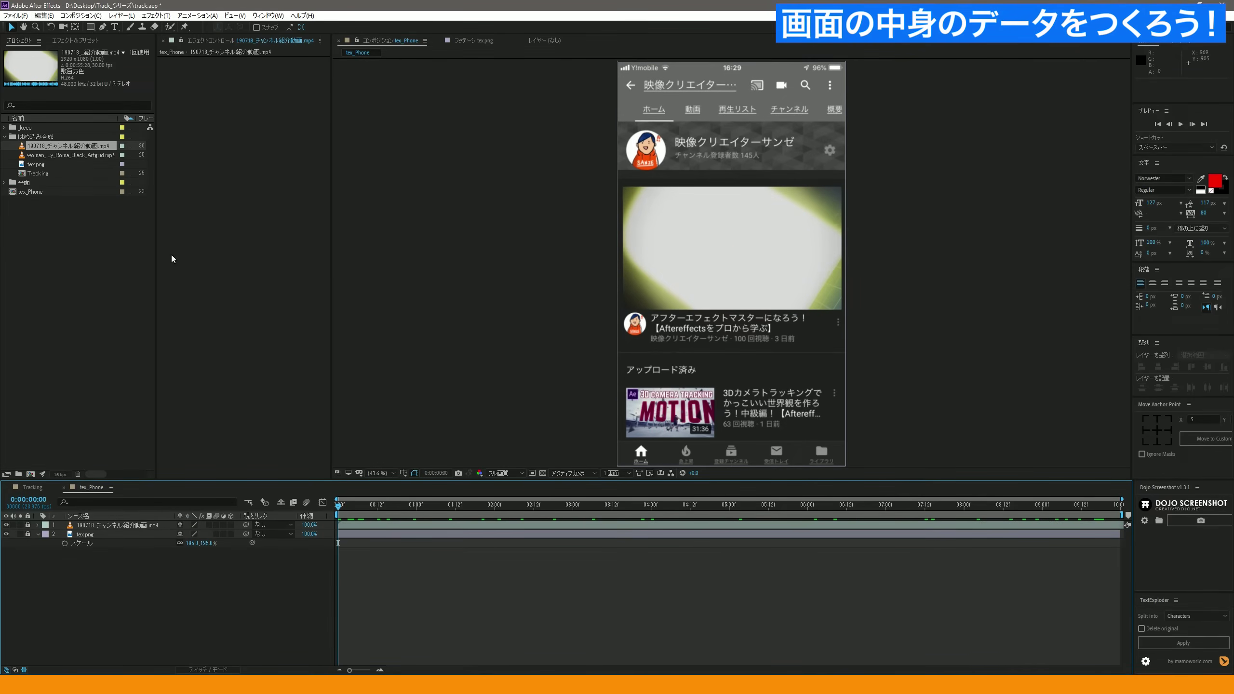
Step: Open the Tracking composition and return to its first frame
double_click(48, 173)
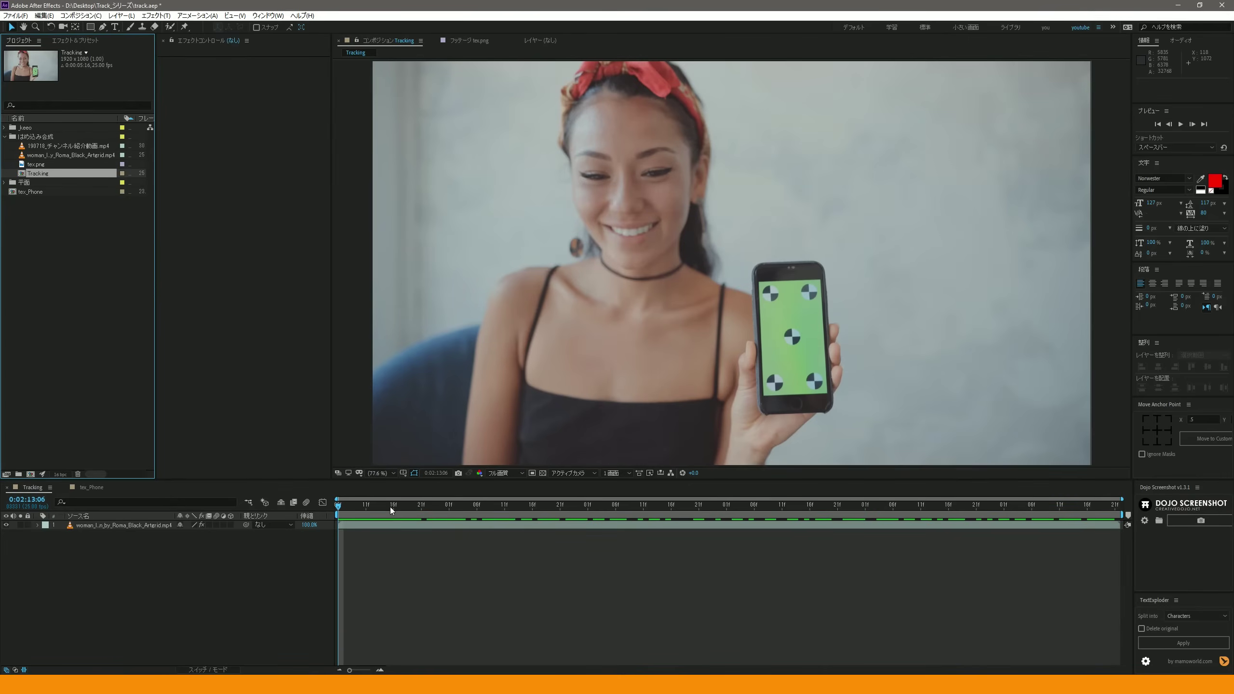
click(443, 506)
mouse_move(460, 515)
mouse_down()
mouse_move(705, 525)
mouse_move(215, 534)
mouse_up()
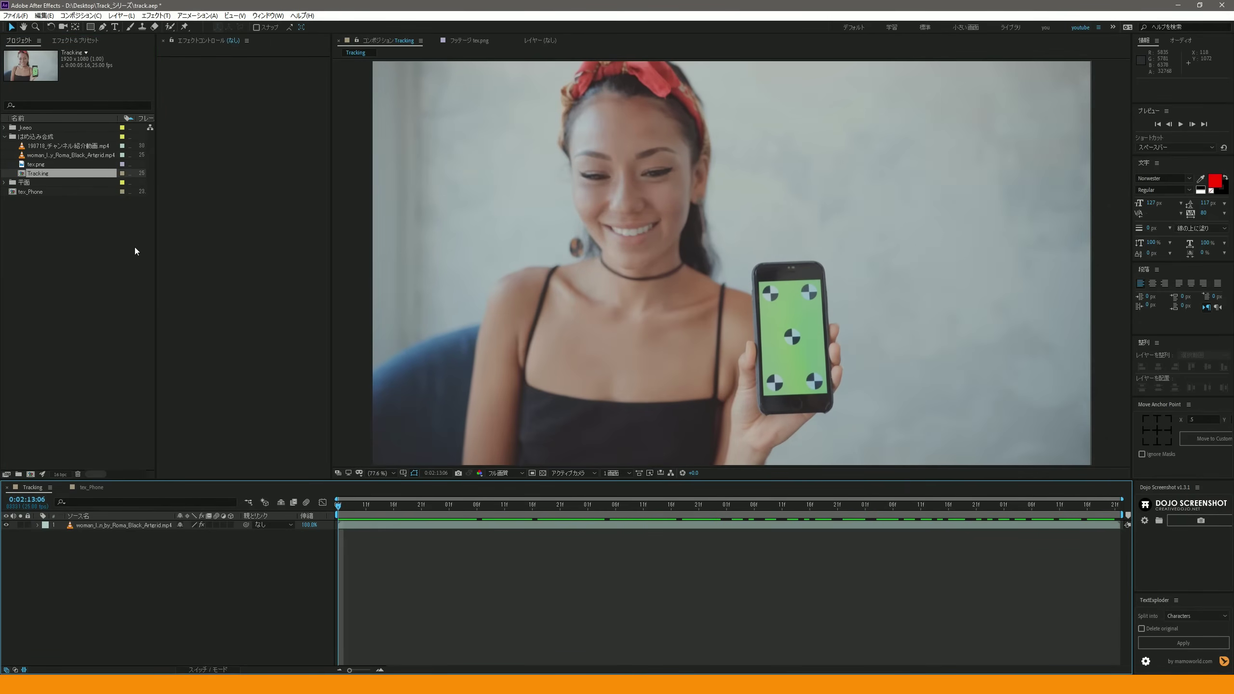
Step: File tex_Phone into the はめ込み合成 folder, add it above the woman footage and preview
drag(31, 193, 34, 136)
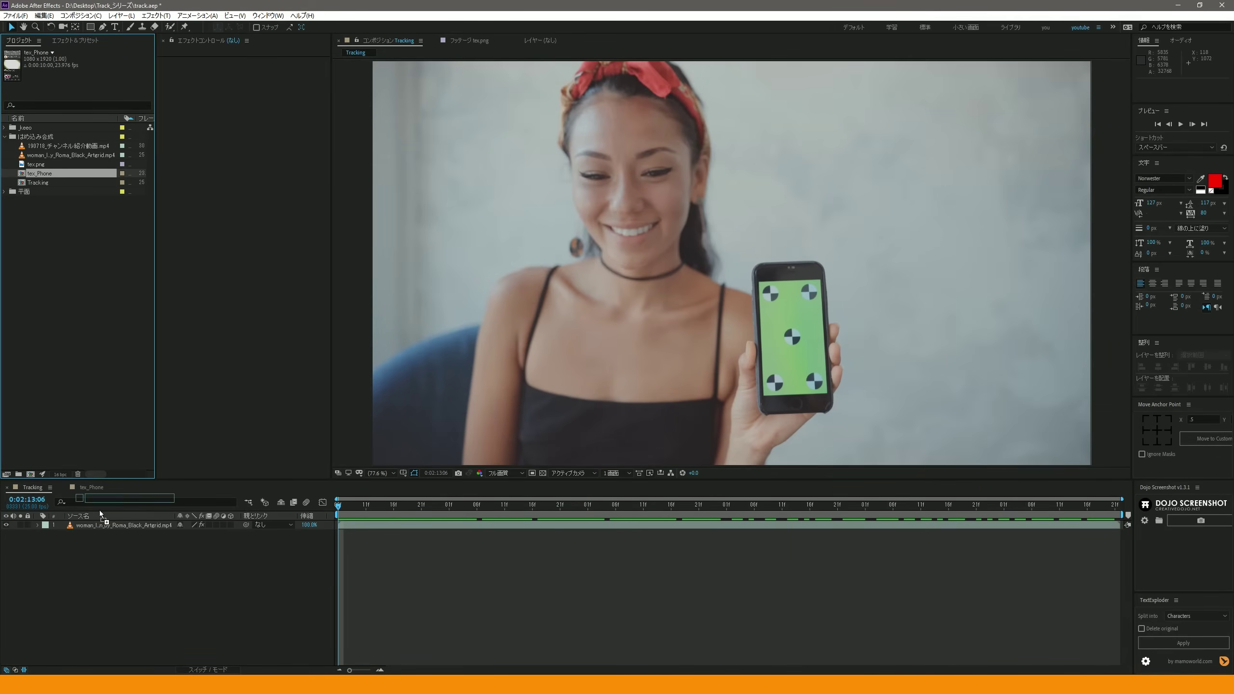
drag(37, 174, 107, 520)
key(space)
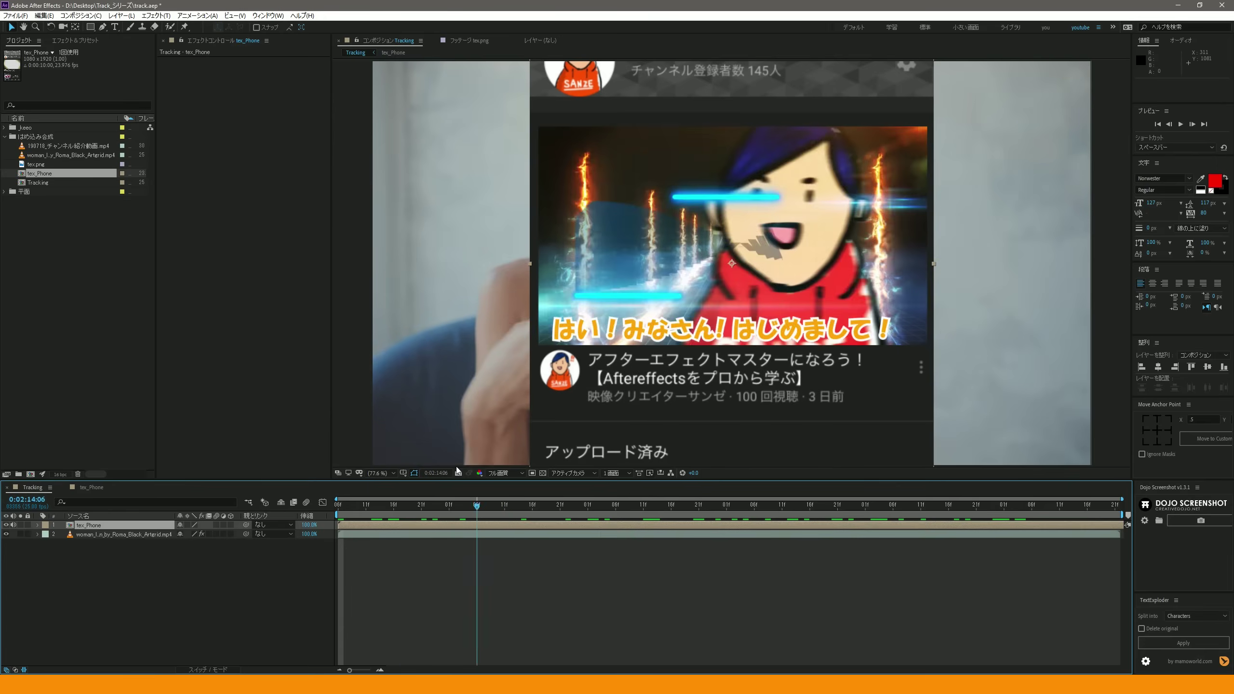
key(space)
Step: Hide the tex_Phone layer and select the woman footage
click(59, 526)
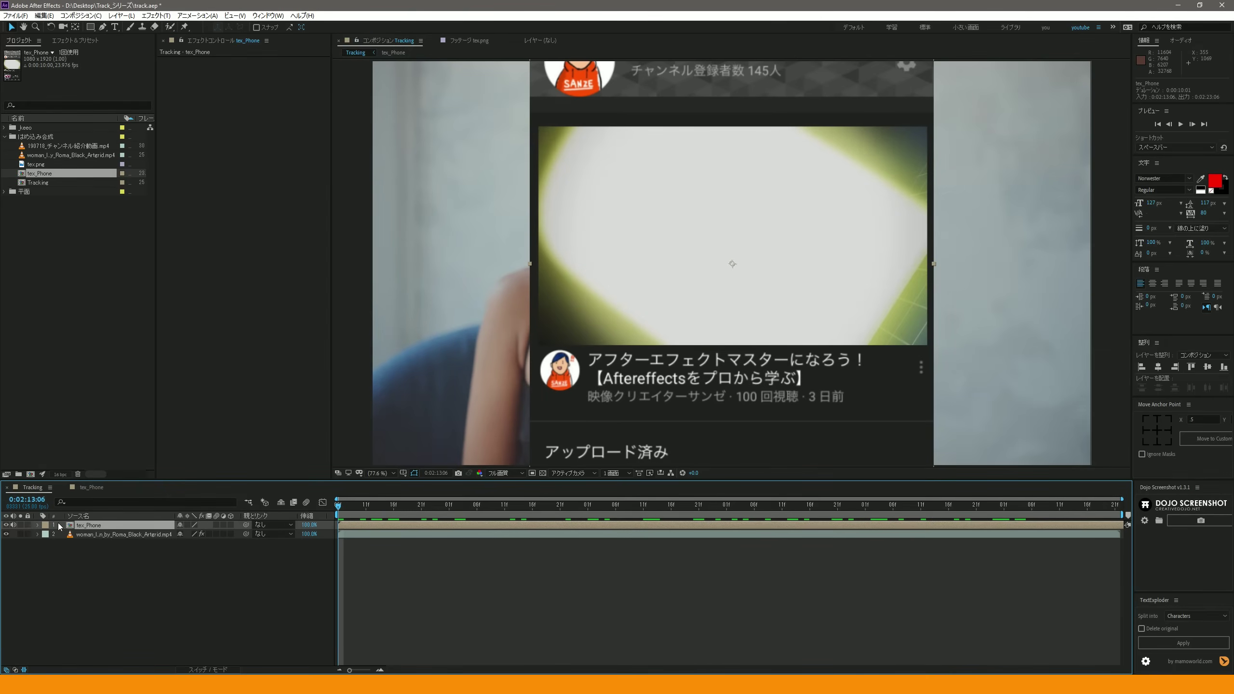
key(F2)
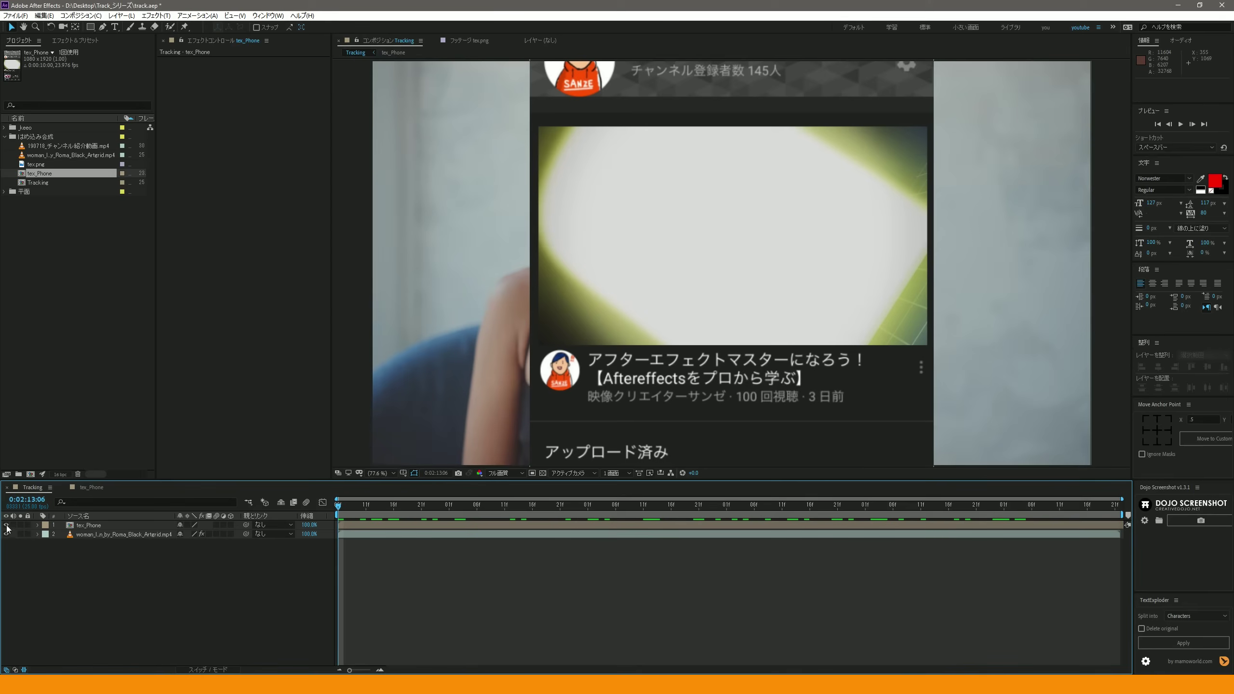
click(6, 525)
click(118, 534)
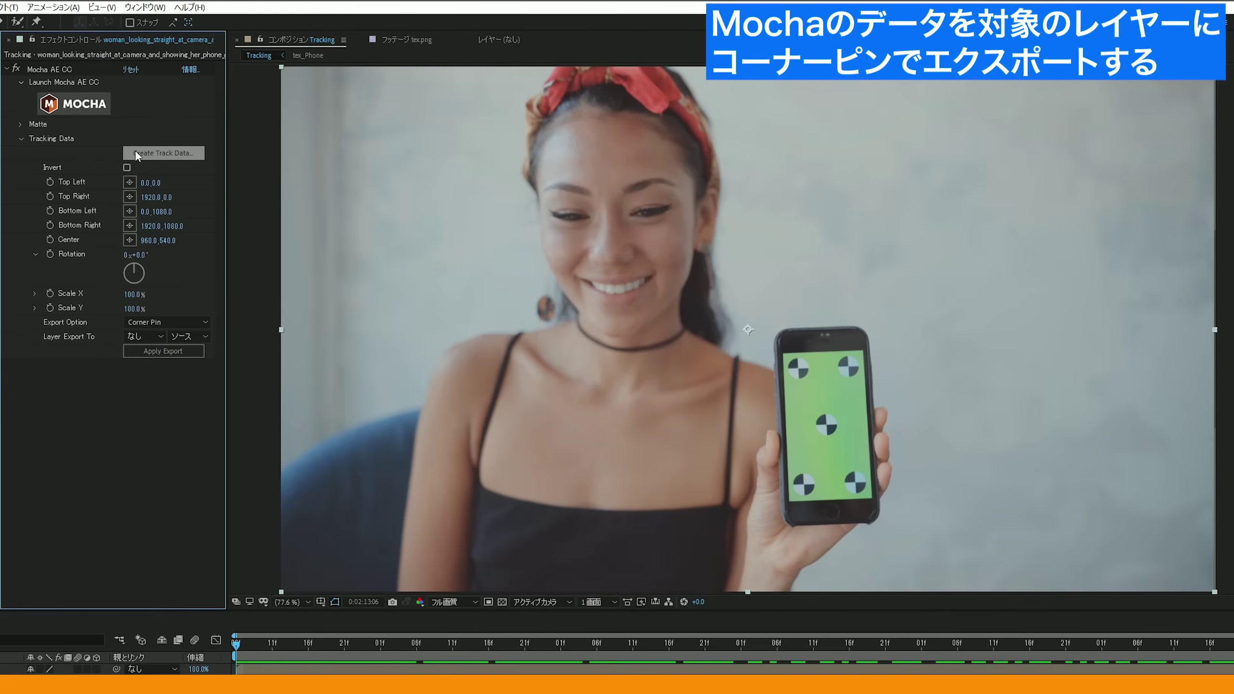
Step: Create Mocha track data from the 'track' layer to fill the corner-pin values
click(181, 153)
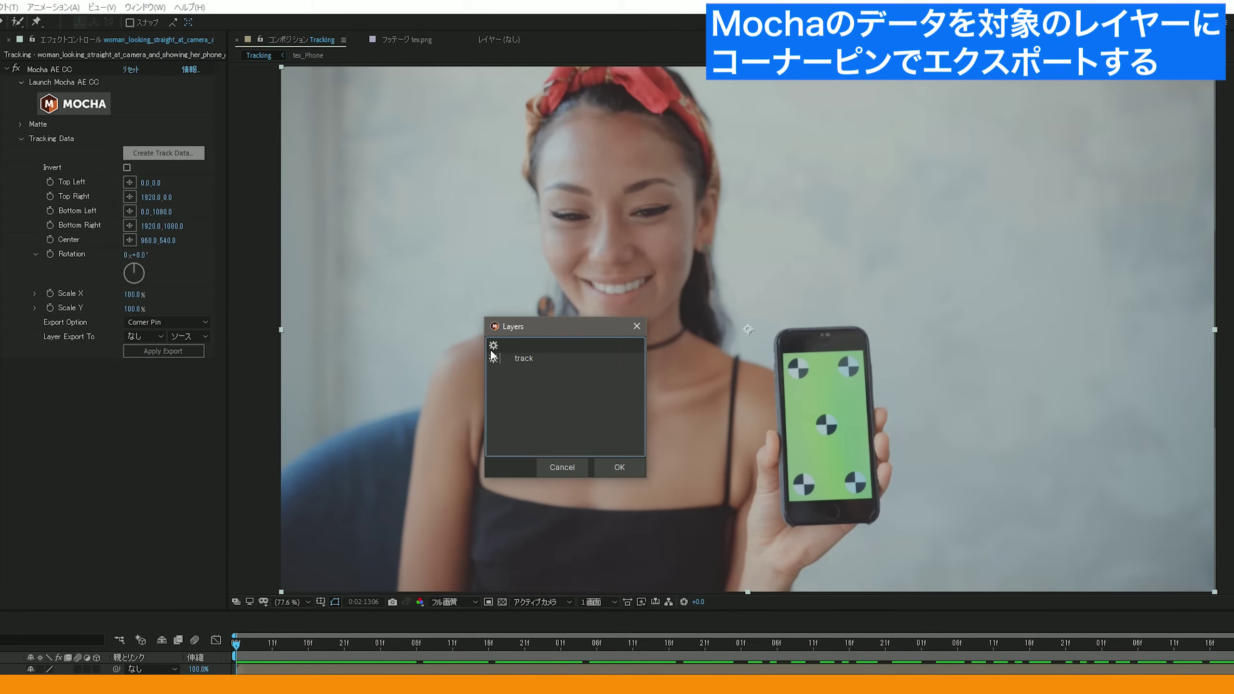
drag(545, 337, 541, 334)
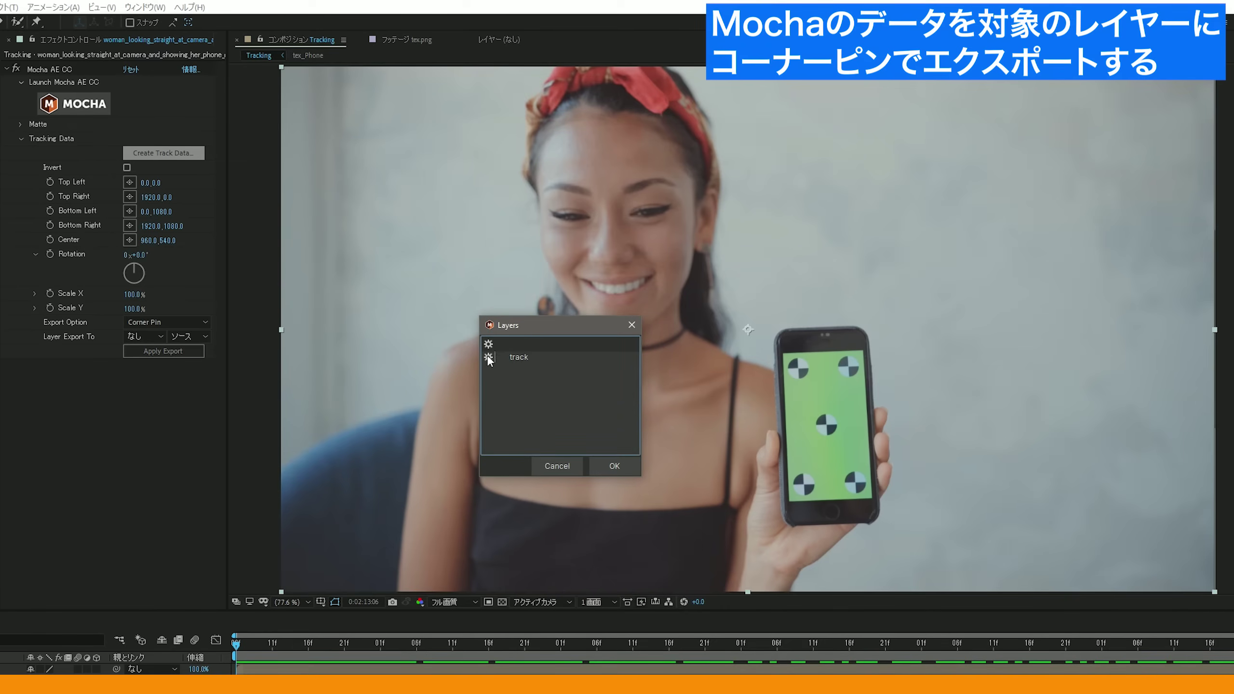
drag(537, 332, 539, 335)
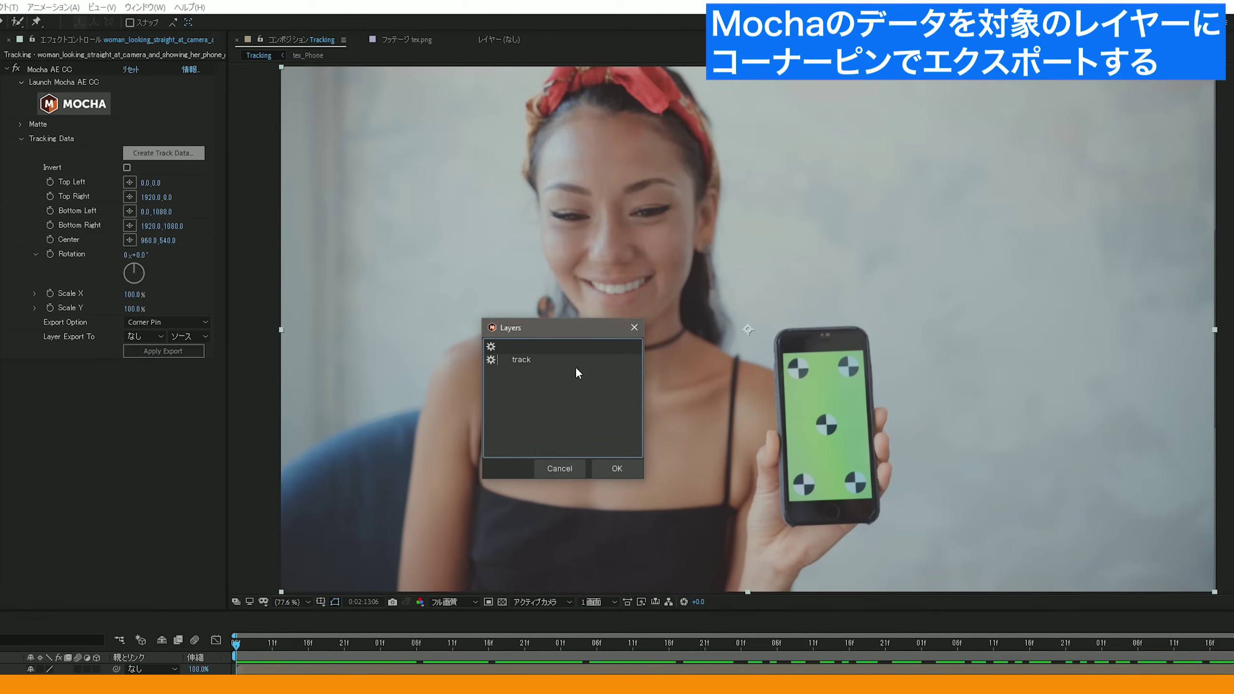
drag(566, 334, 562, 344)
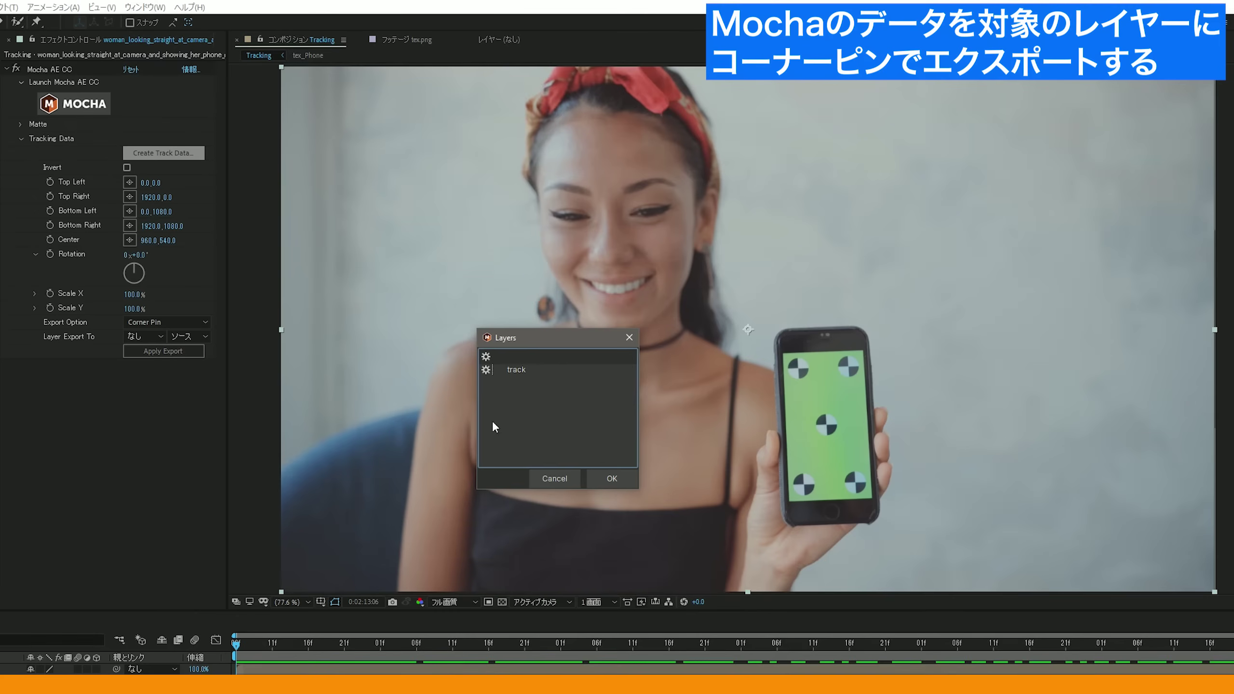
click(610, 479)
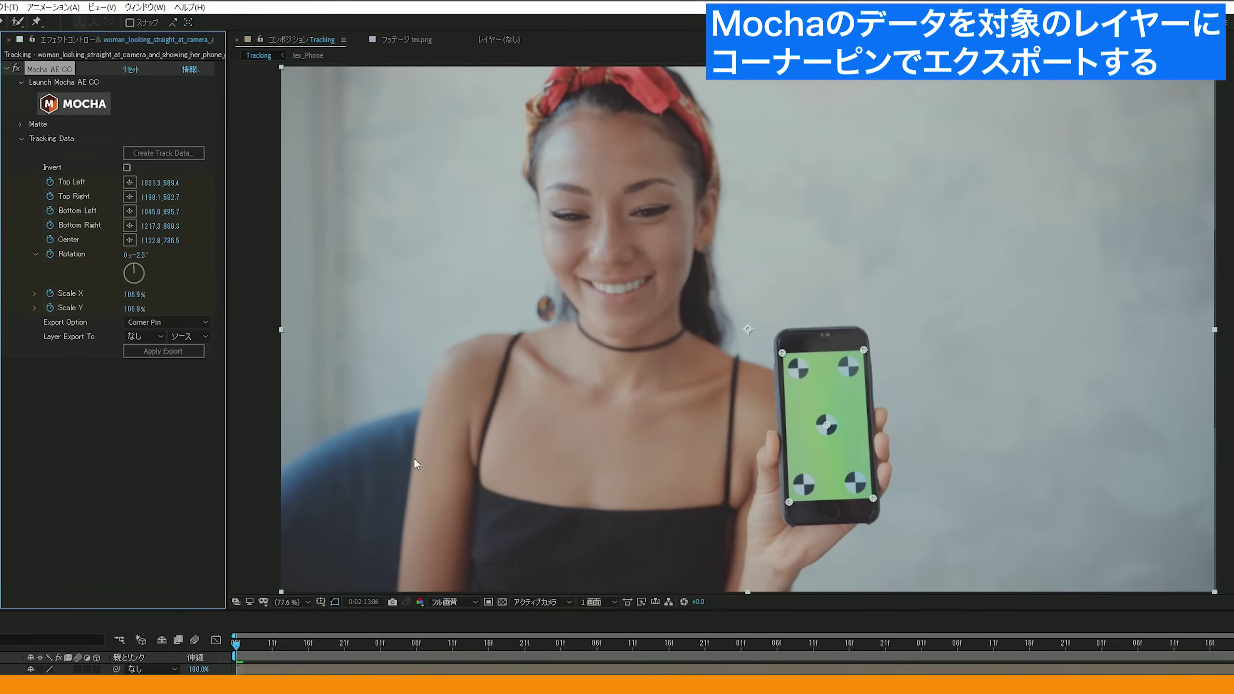
key(space)
key(space)
key(space)
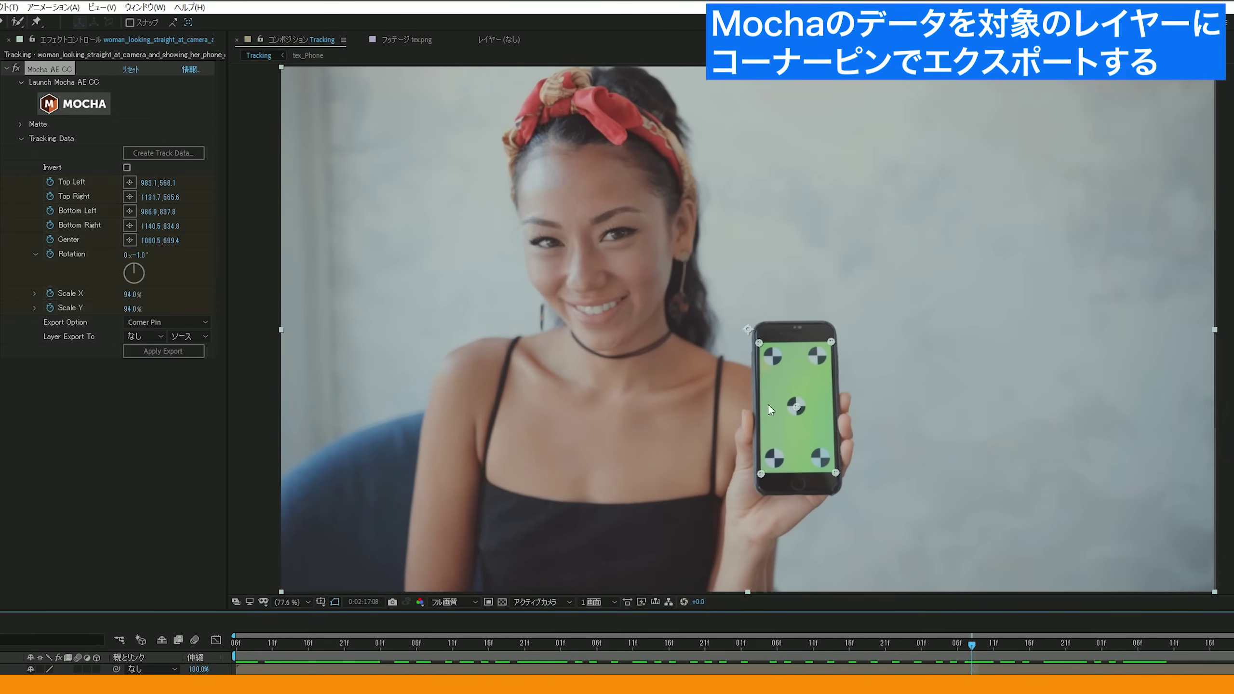
key(Home)
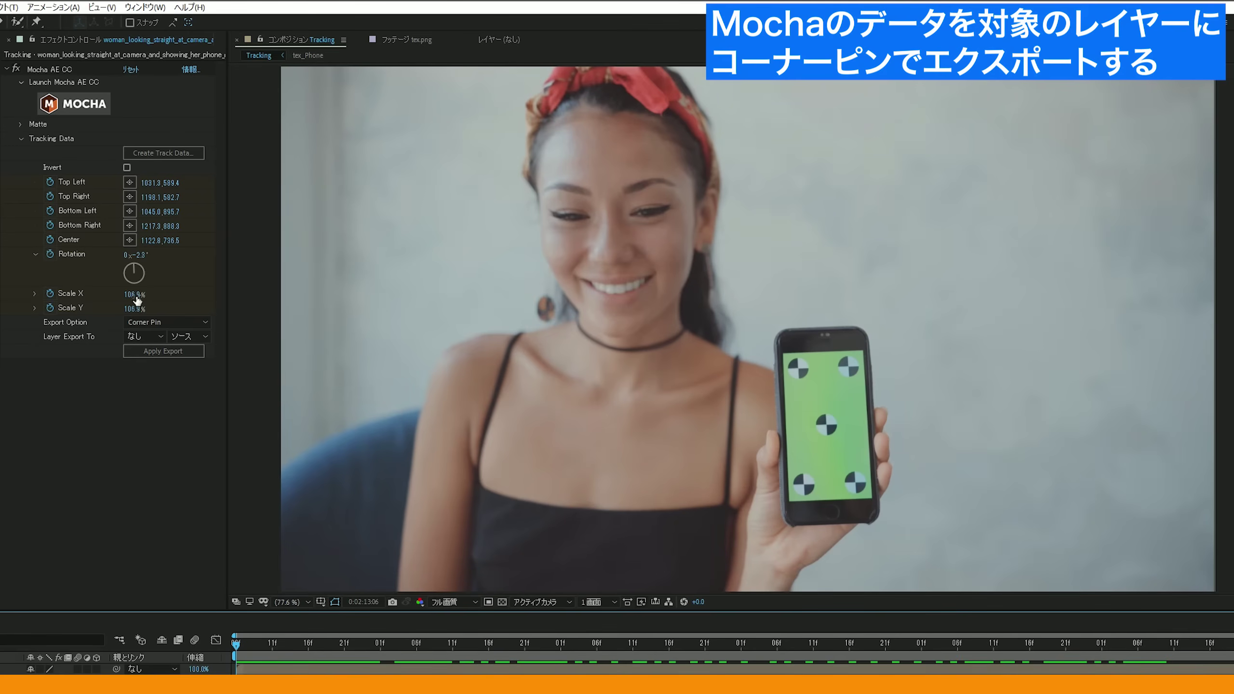
click(162, 380)
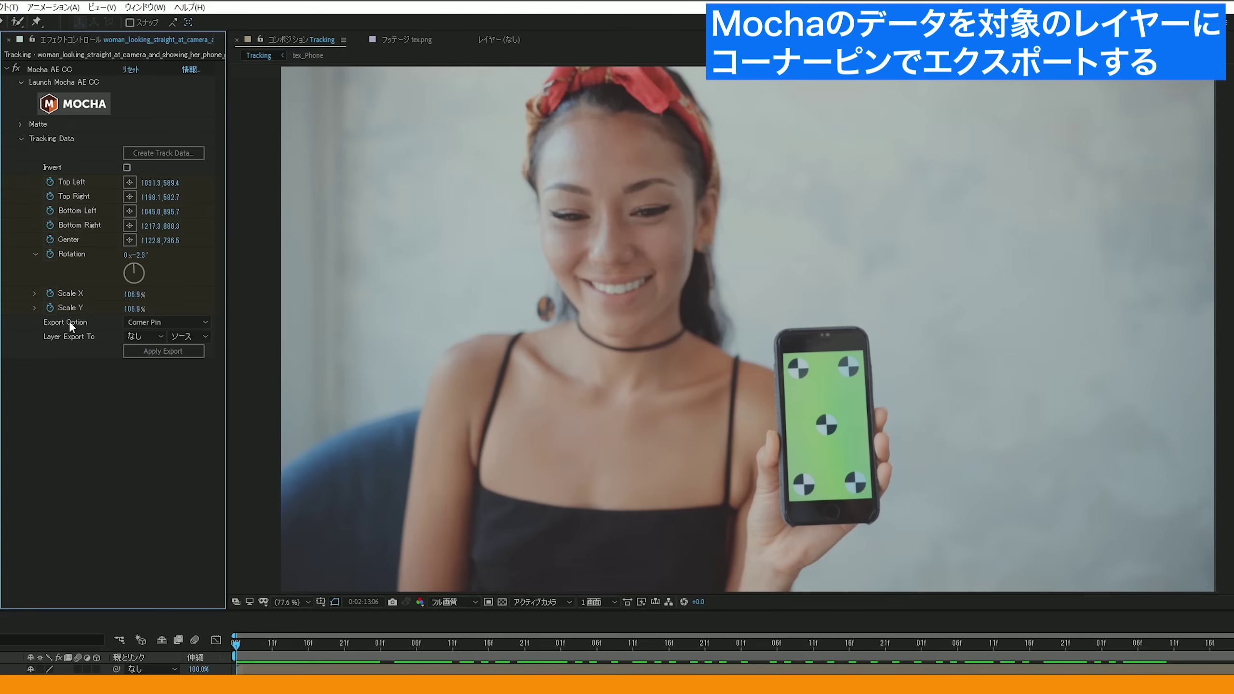
click(160, 323)
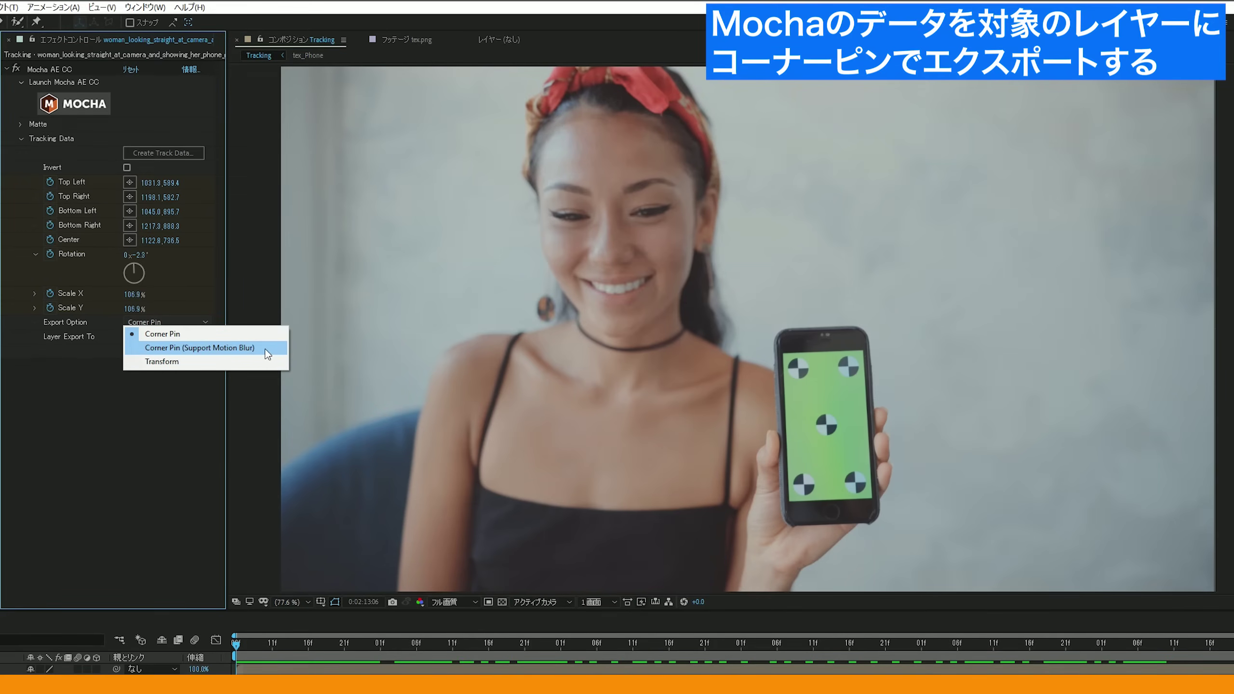
click(175, 335)
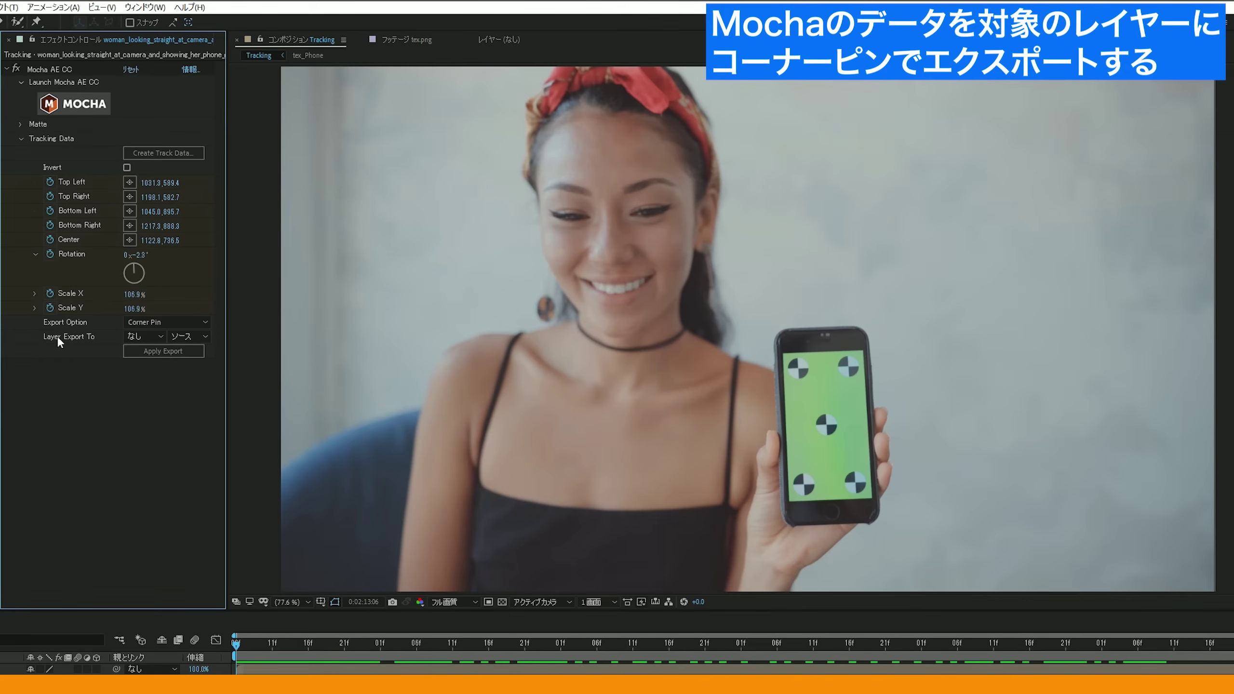
click(155, 335)
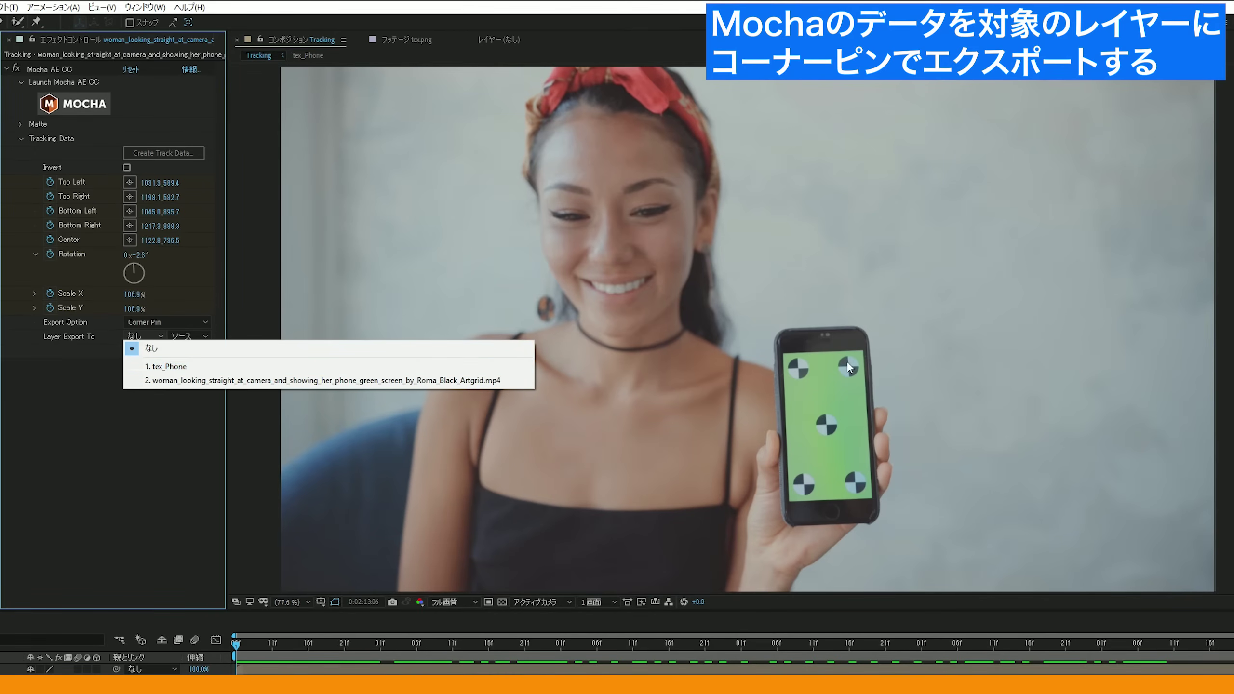
Step: Scrub through and preview the clip to check the Mocha corner-pin track
click(120, 503)
click(302, 655)
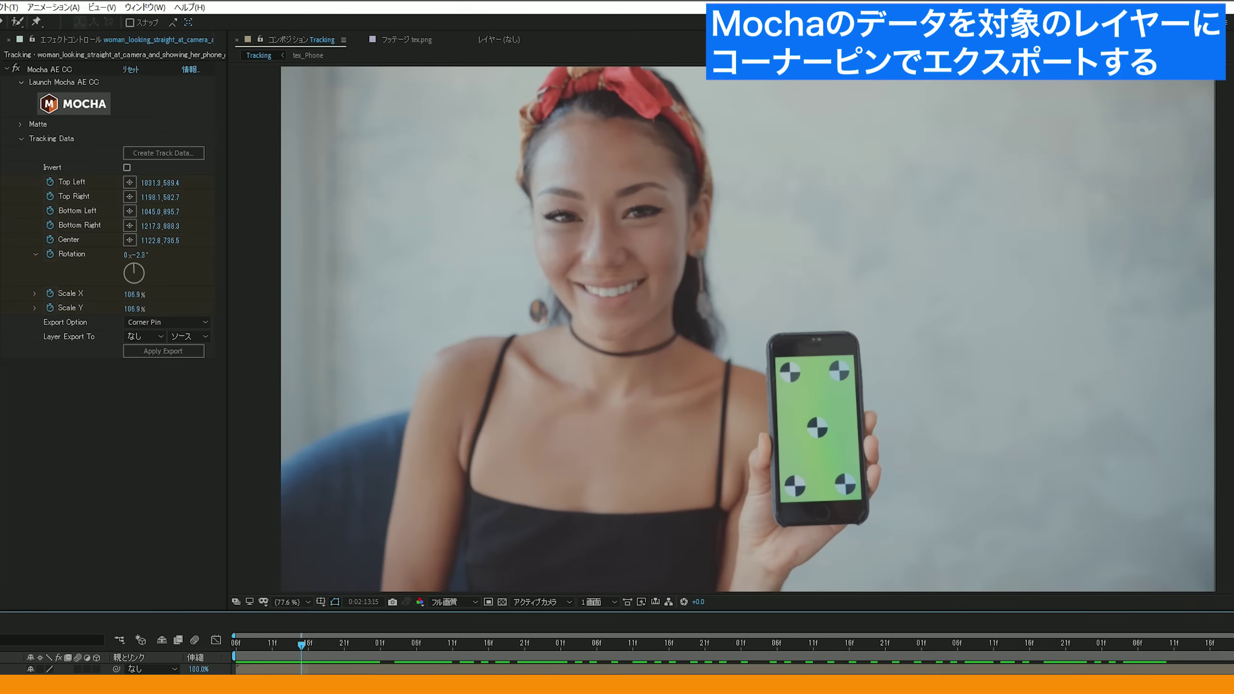
click(58, 71)
mouse_move(330, 642)
mouse_down()
mouse_move(1226, 666)
mouse_move(1087, 646)
mouse_up()
key(space)
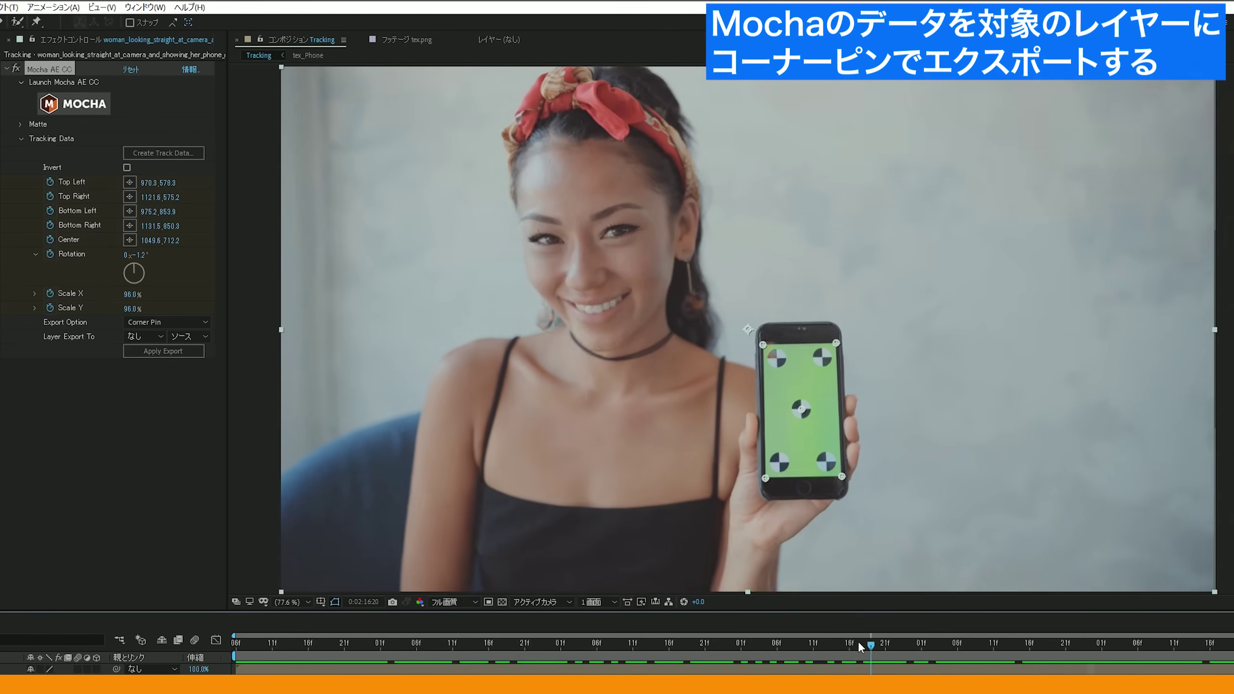
Step: Set Mocha's Layer Export To to 1. tex_Phone and make tex_Phone visible again
click(105, 330)
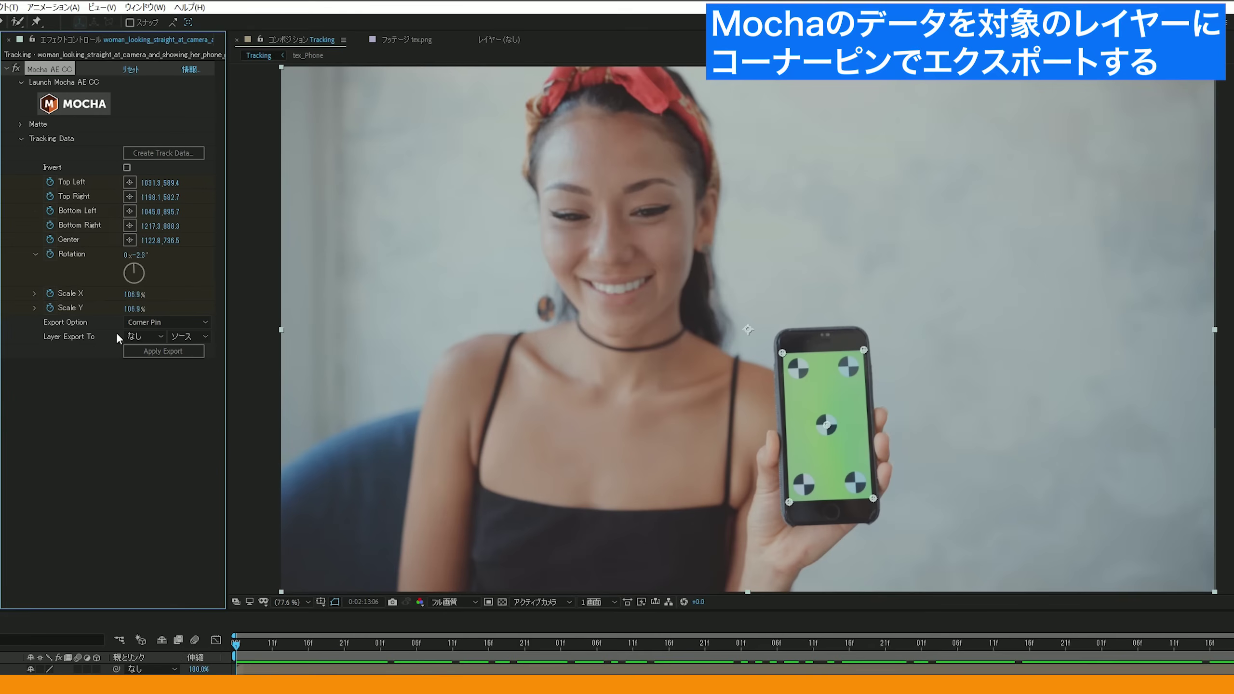
click(144, 336)
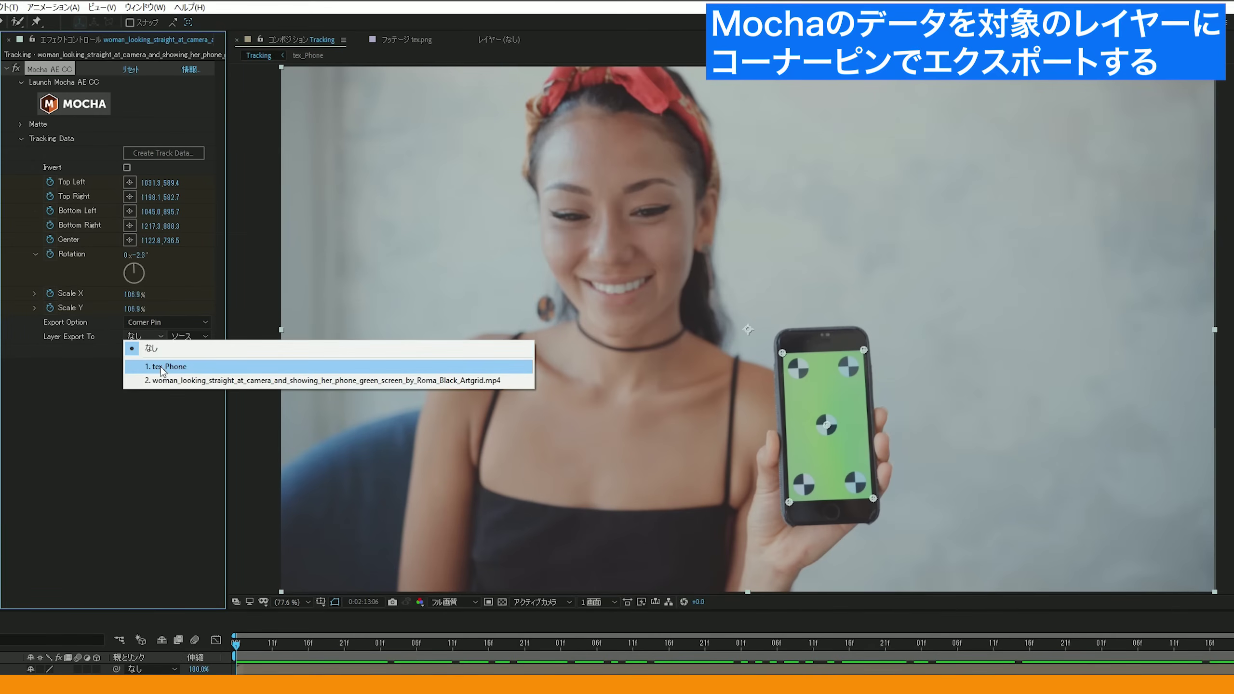
click(192, 369)
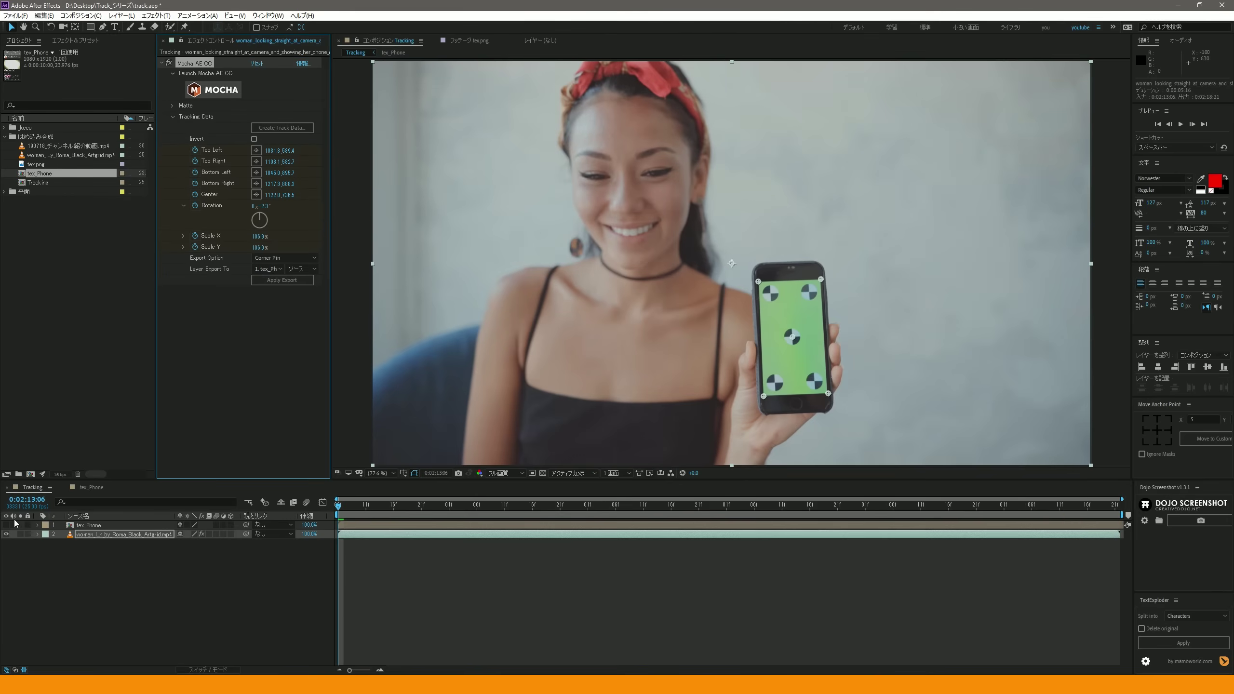
click(7, 525)
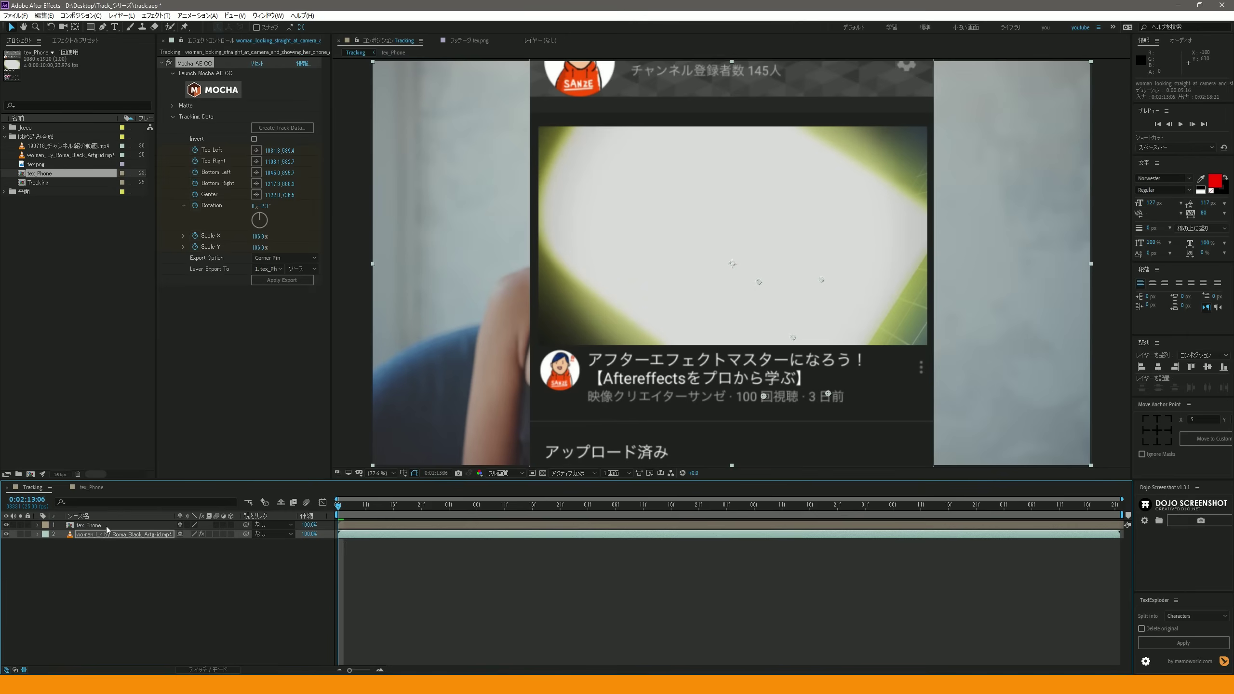
Step: Apply the Mocha corner-pin export from the woman footage to tex_Phone
click(106, 526)
click(113, 534)
click(277, 280)
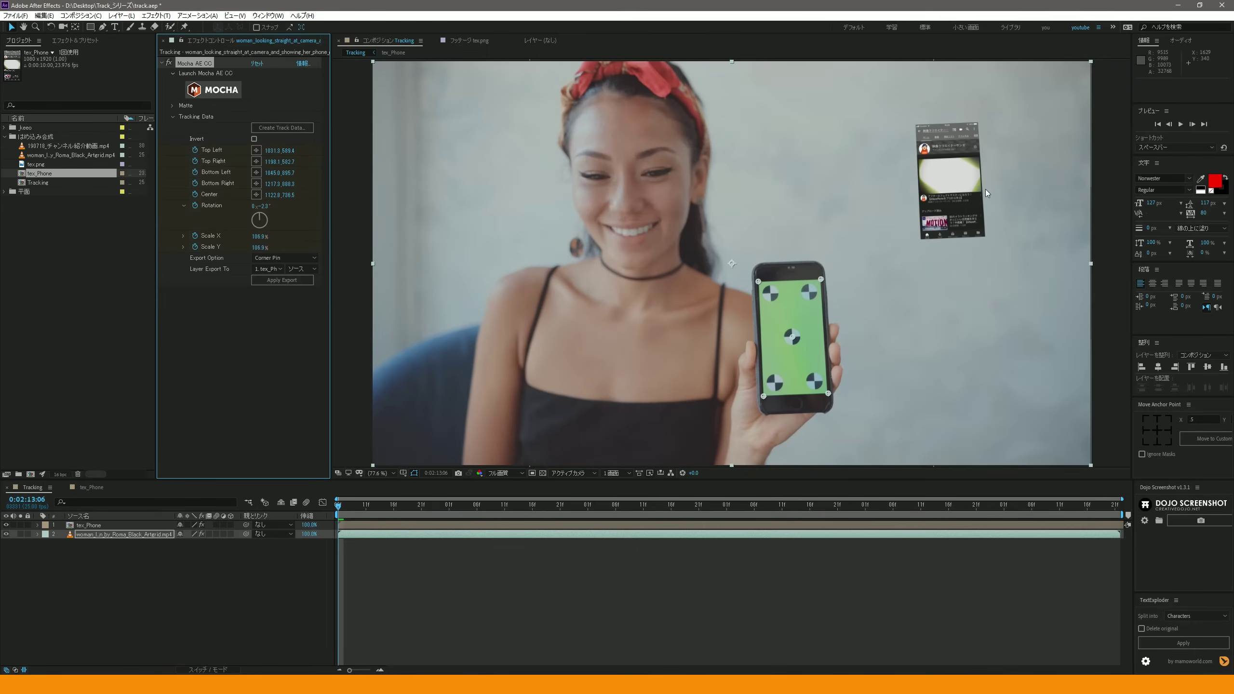
Step: Preview the exported corner pin, return to the start and select tex_Phone
click(458, 518)
key(space)
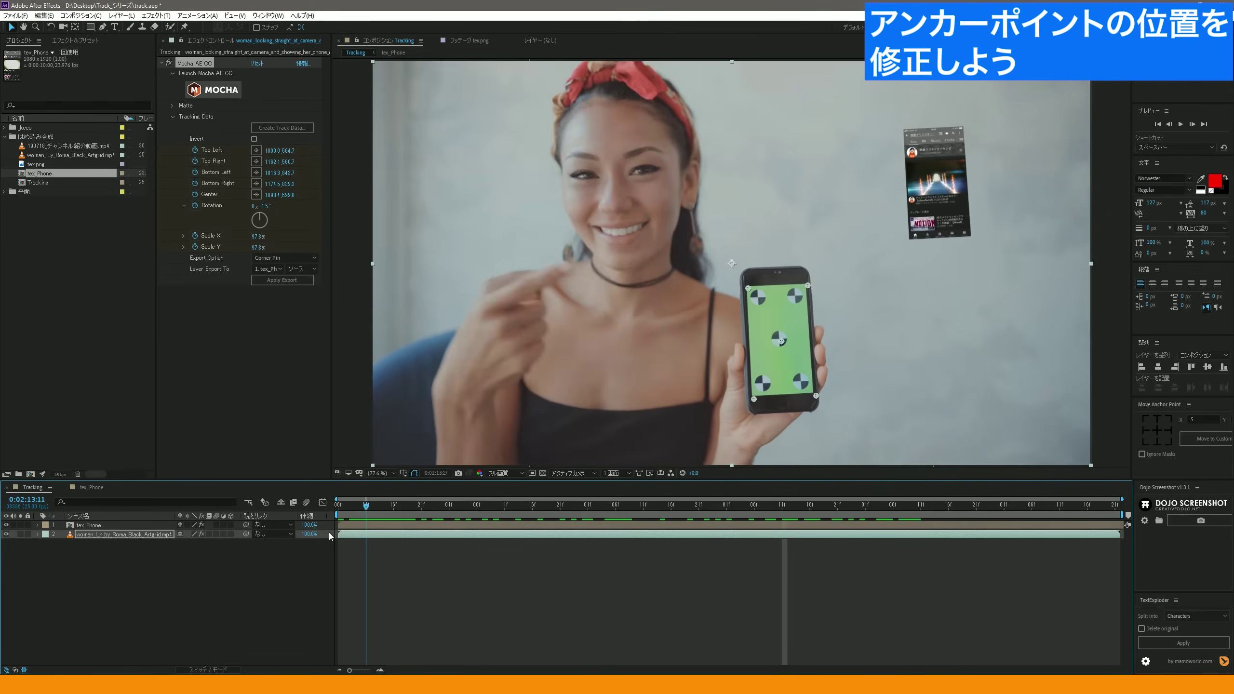
click(641, 506)
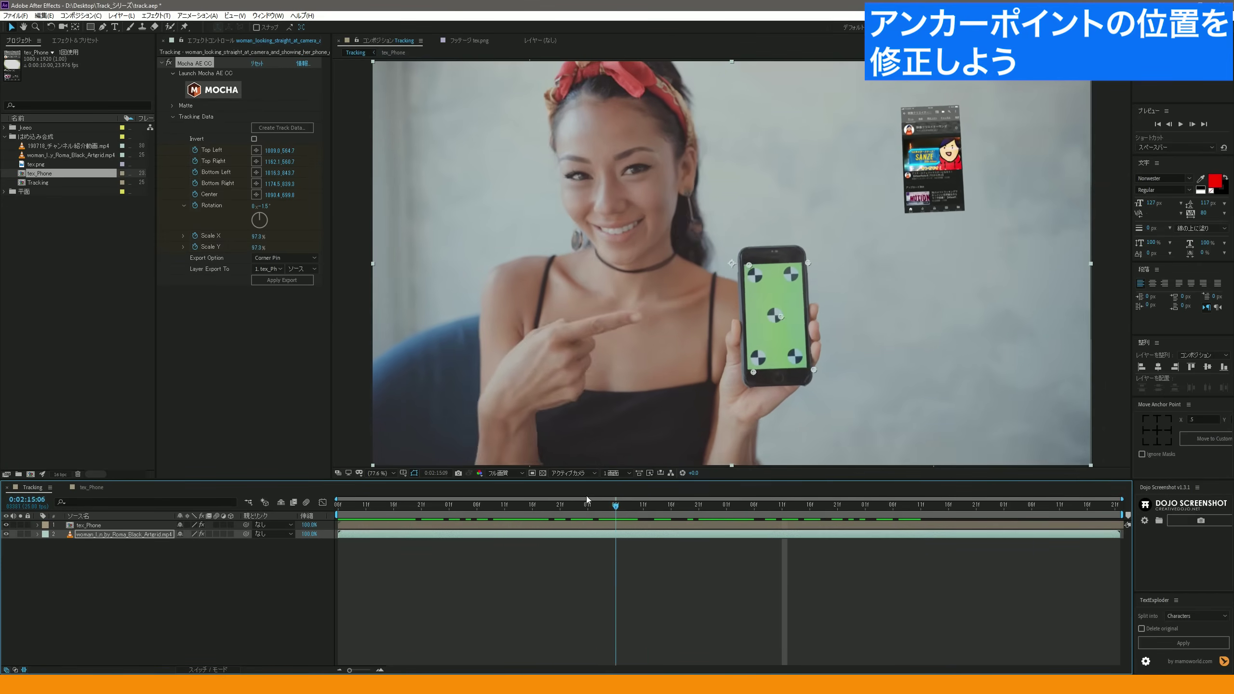
click(499, 506)
key(Home)
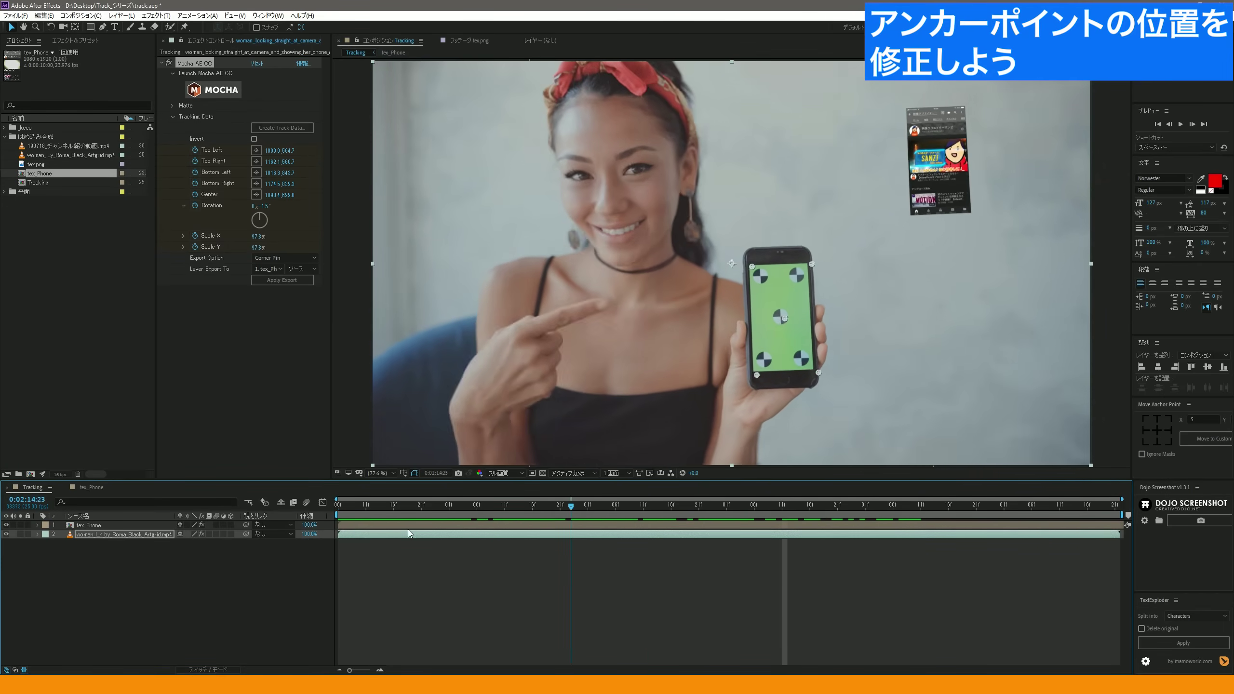
click(103, 525)
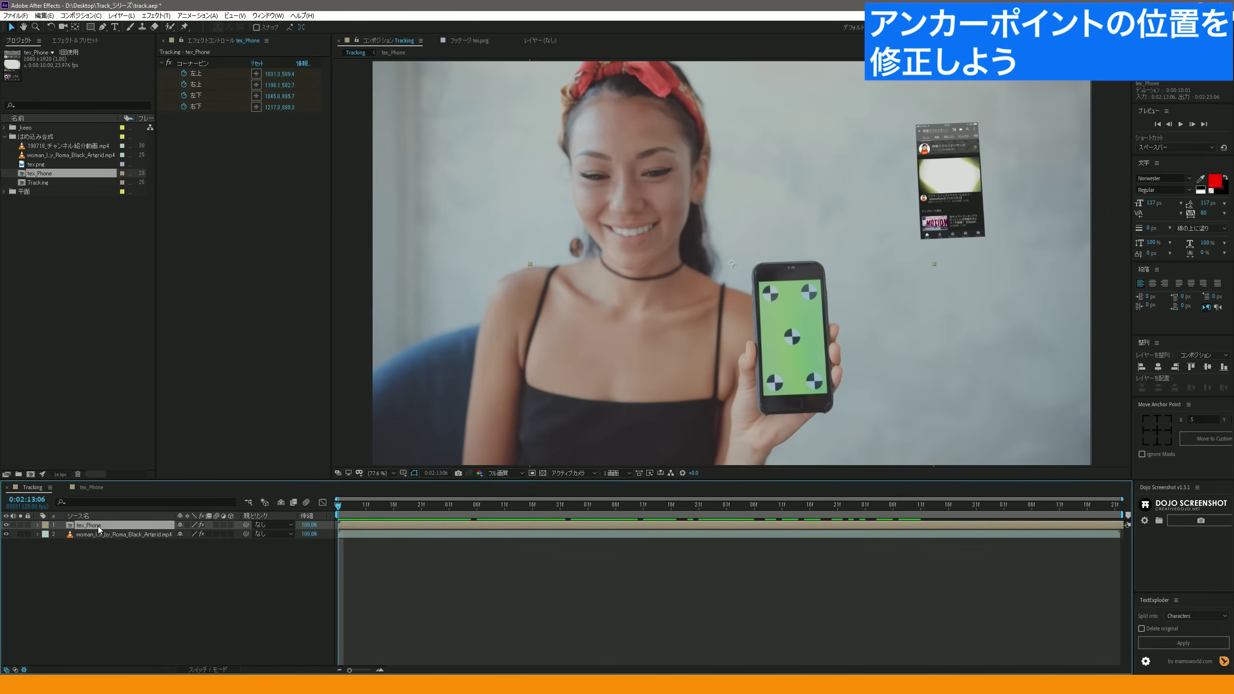
Step: Reveal tex_Phone's Anchor Point property and start editing its X value
key(a)
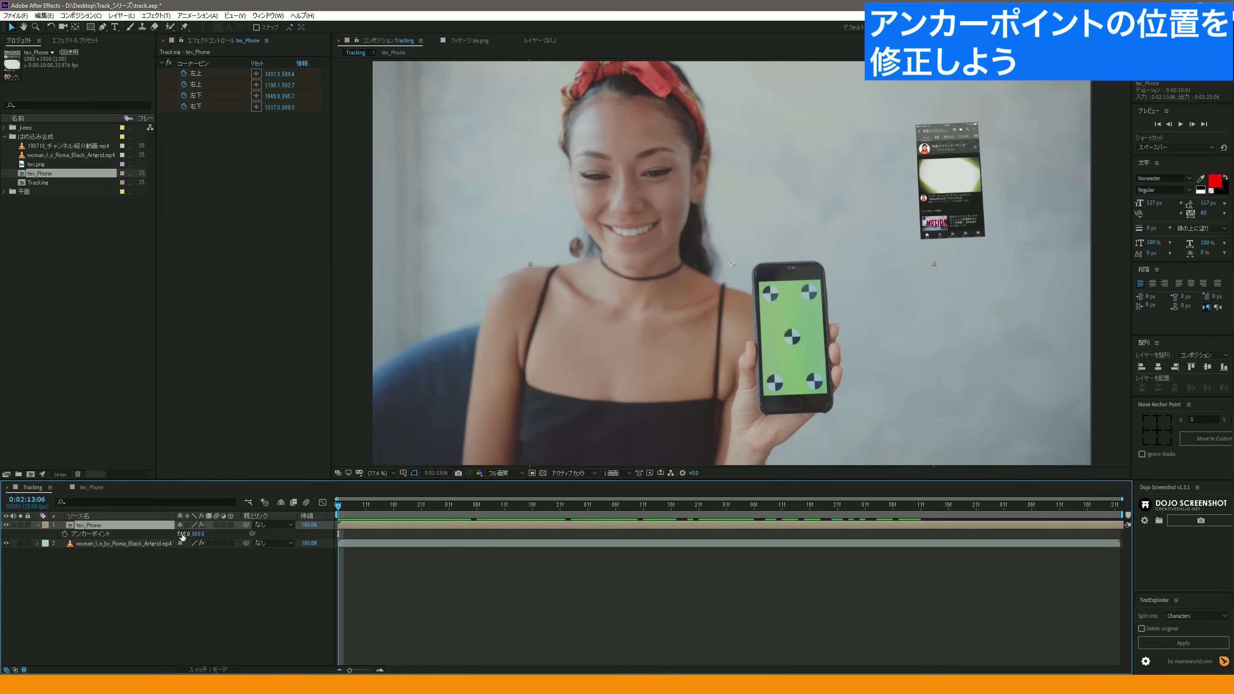
click(108, 533)
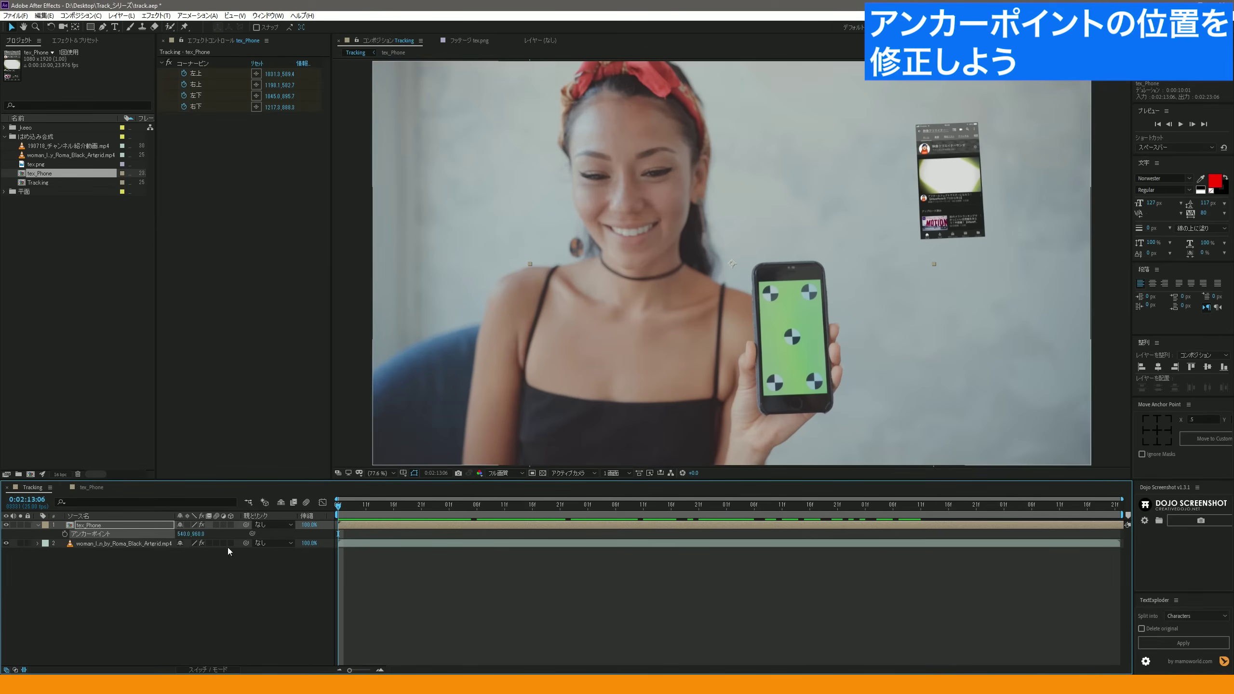
click(148, 526)
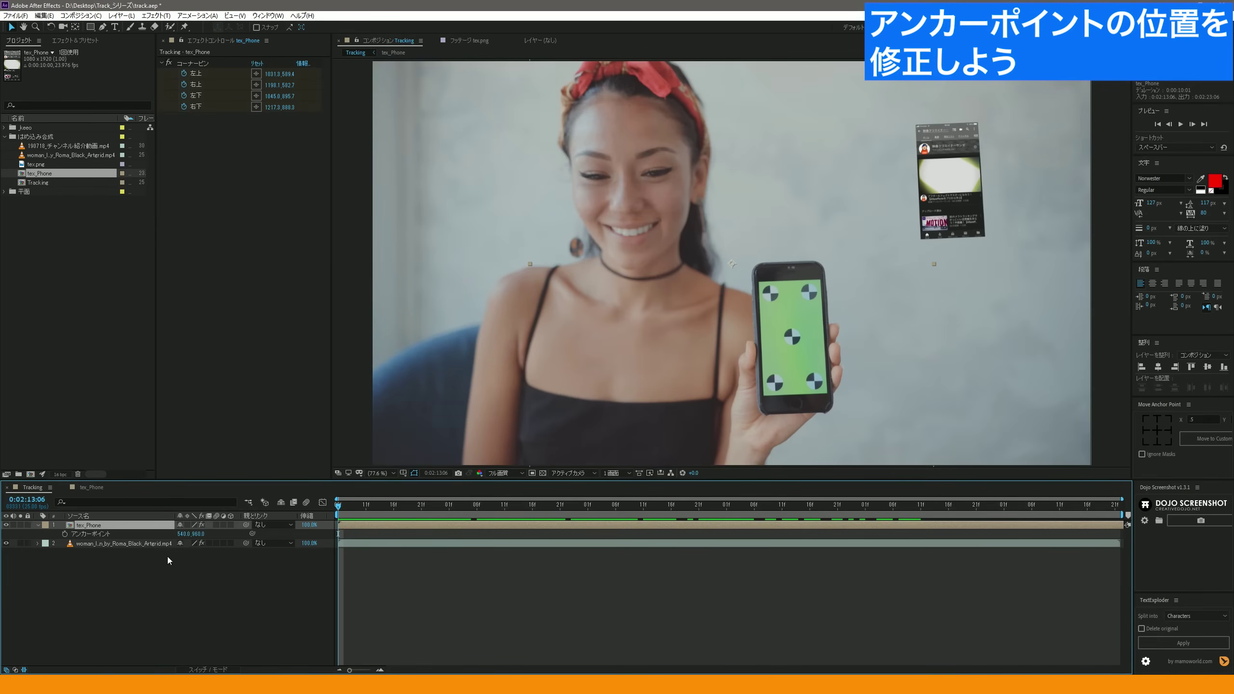
click(213, 534)
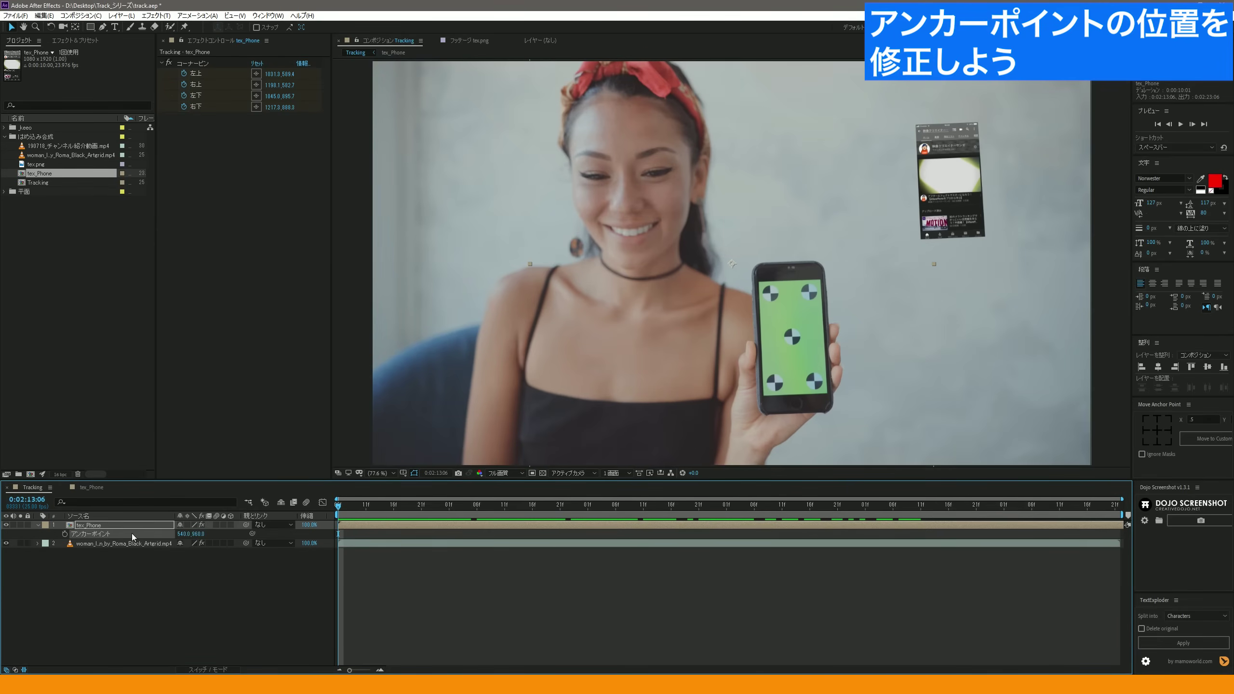
drag(186, 534, 343, 512)
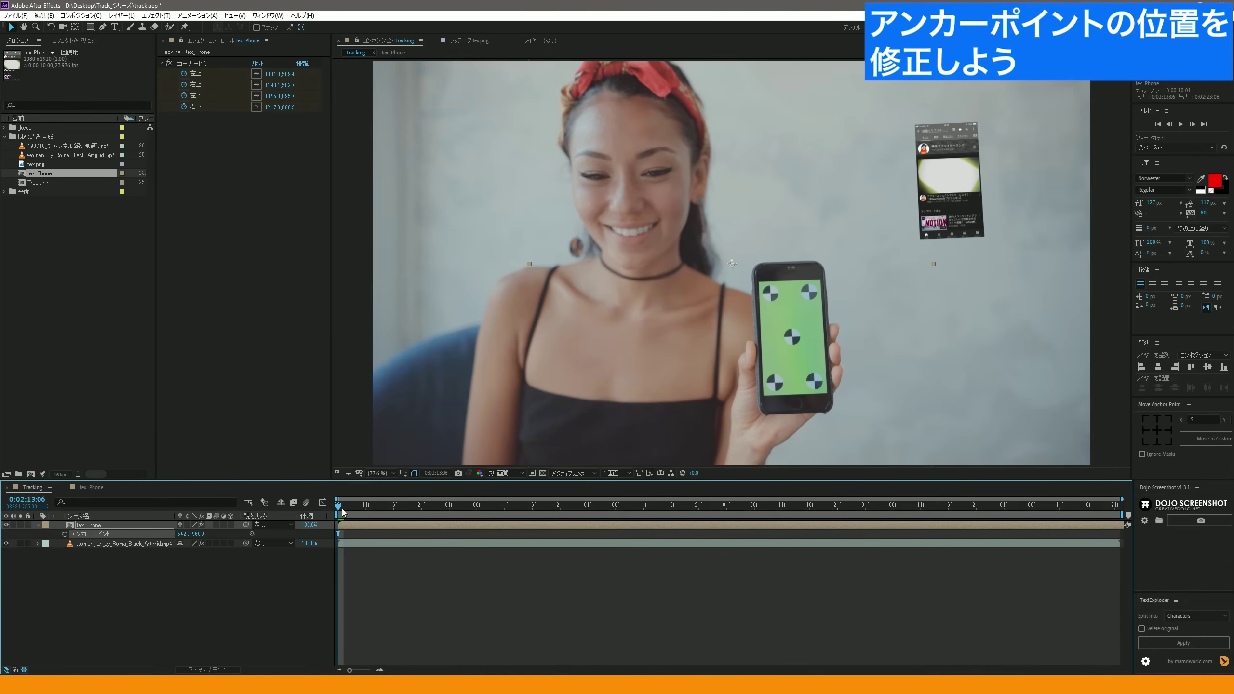
drag(186, 533, 175, 527)
click(185, 534)
key(Return)
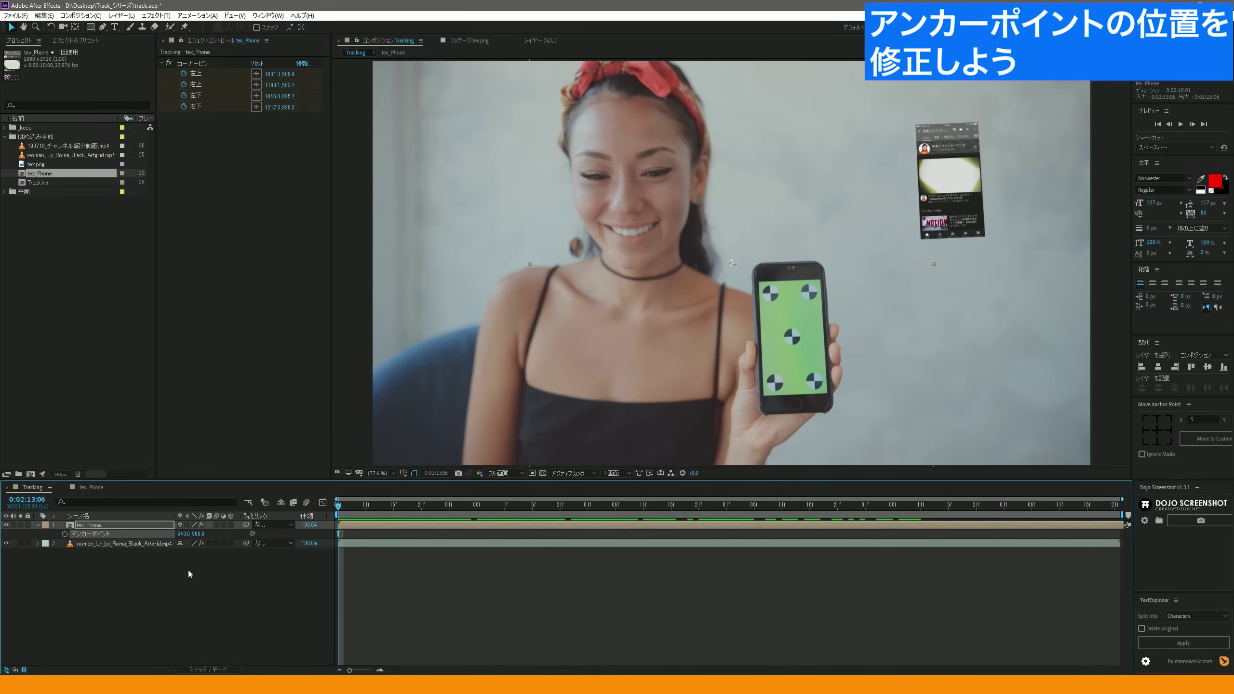
Step: Set the anchor point to 960.0, 540.0 and preview the screen on the phone
click(185, 533)
key(Return)
click(197, 533)
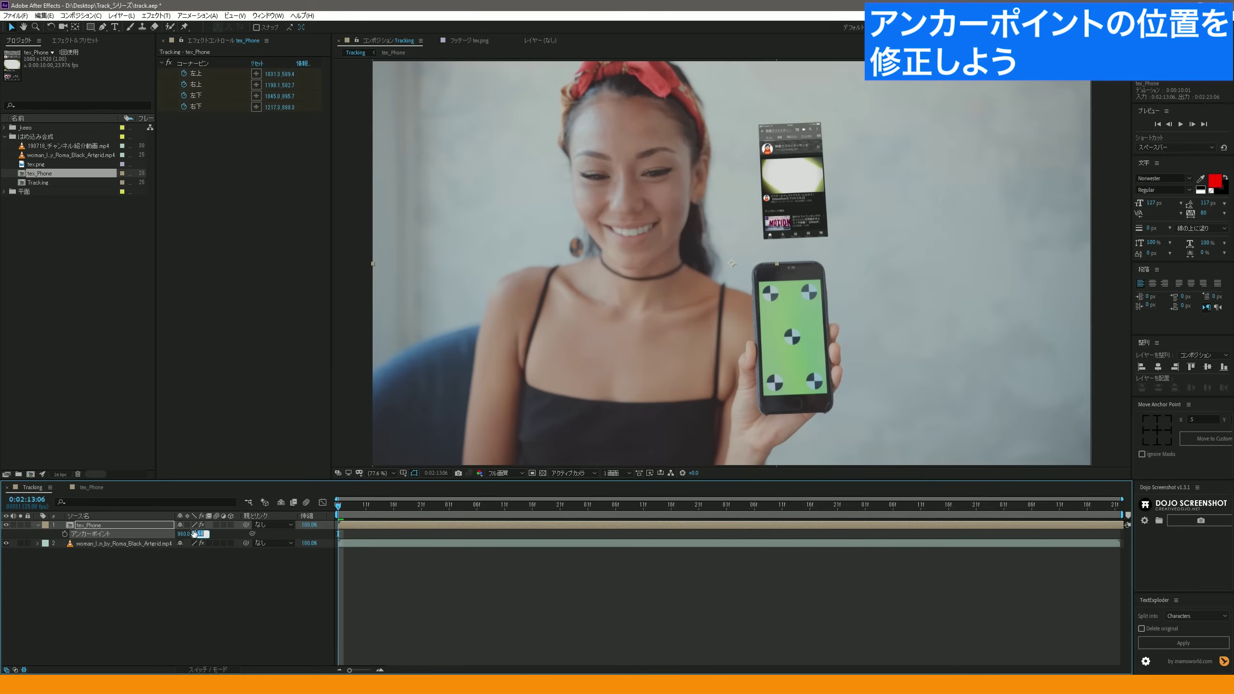
text(540)
key(Return)
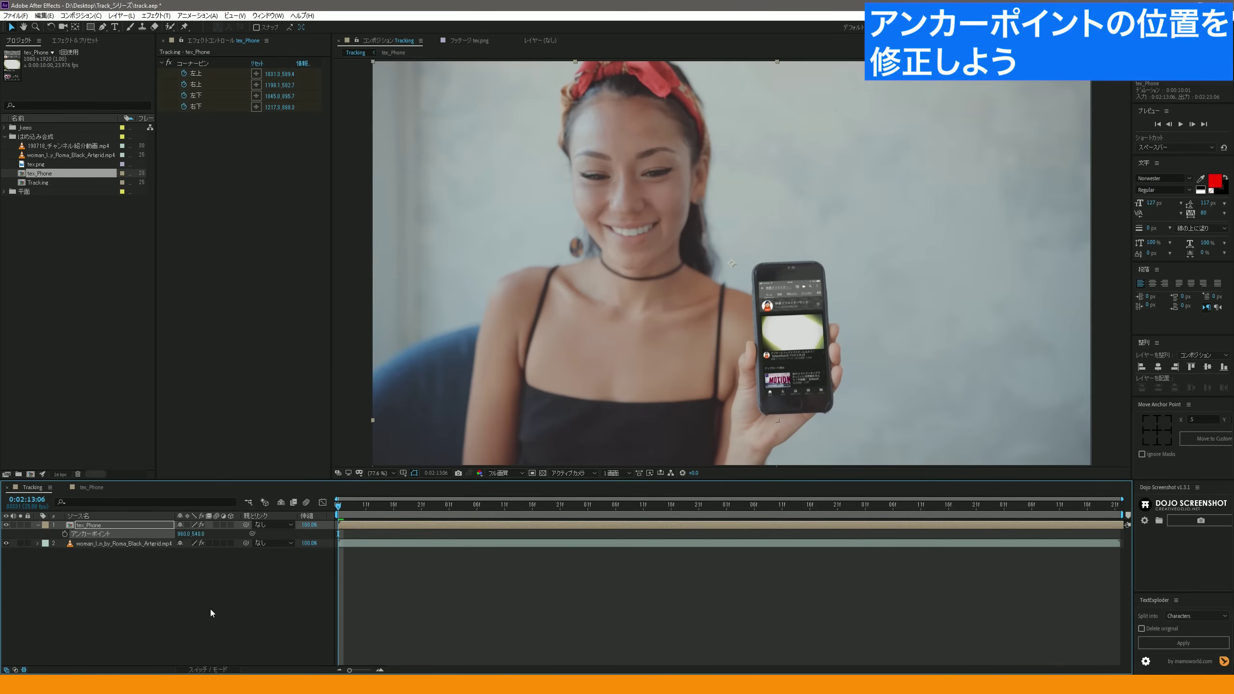
key(space)
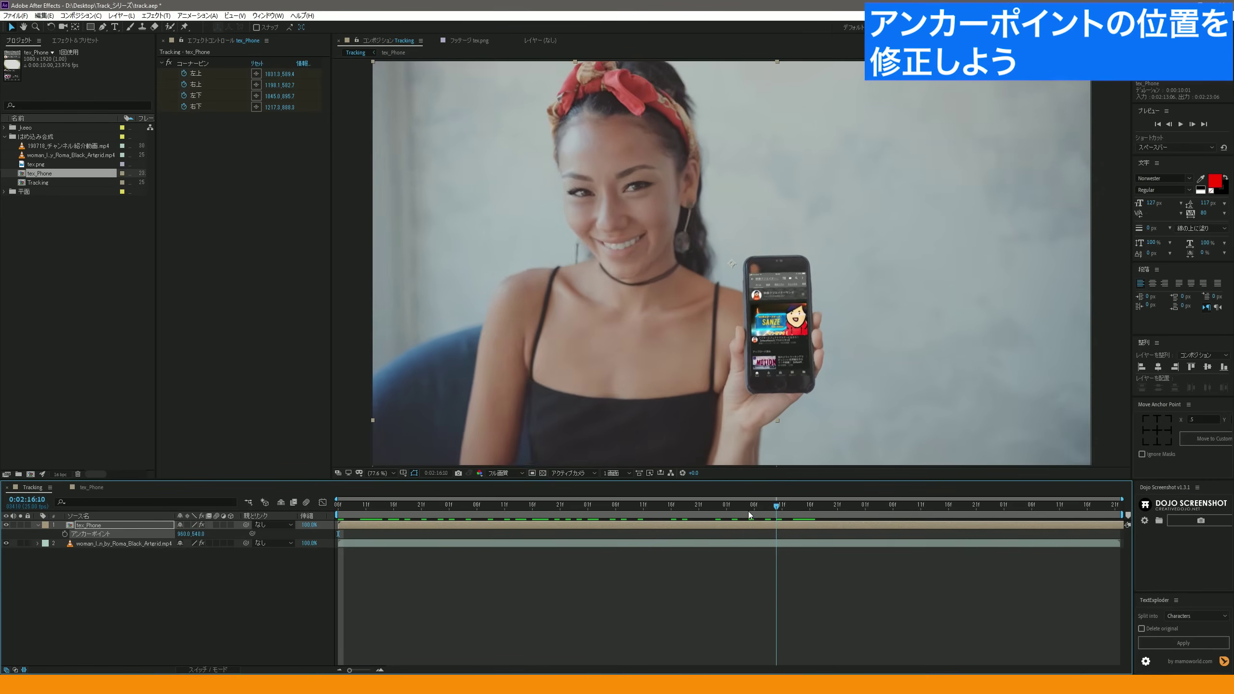
key(space)
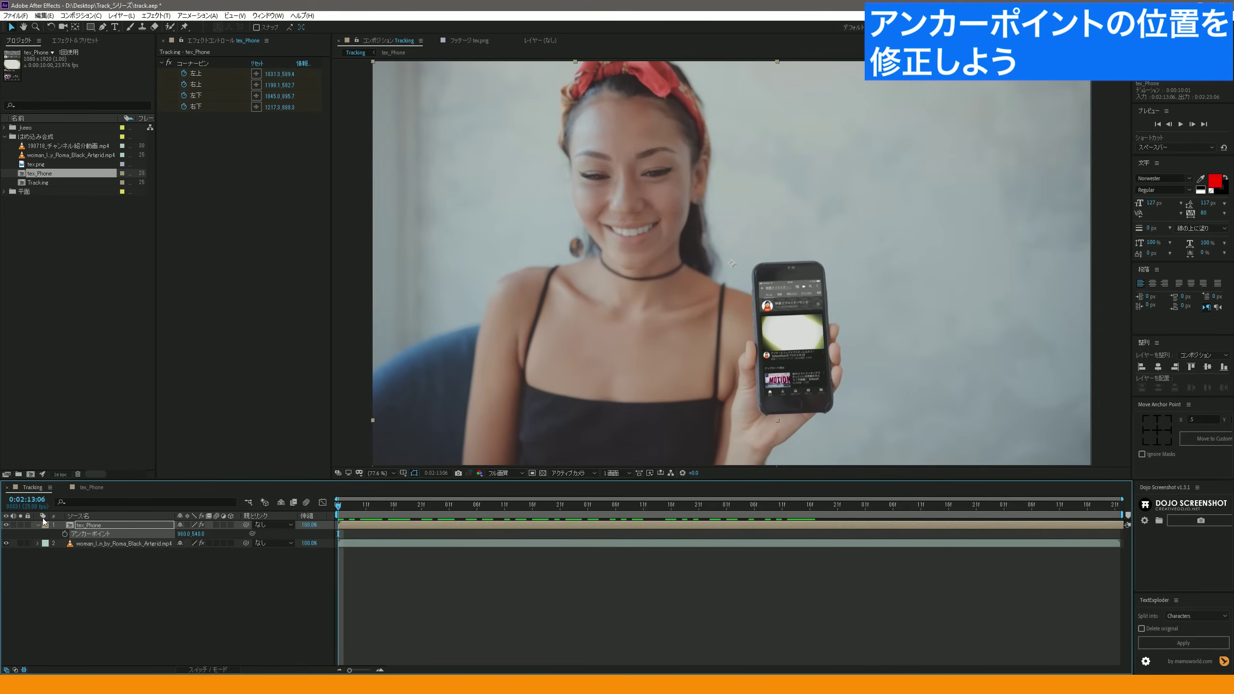
key(F2)
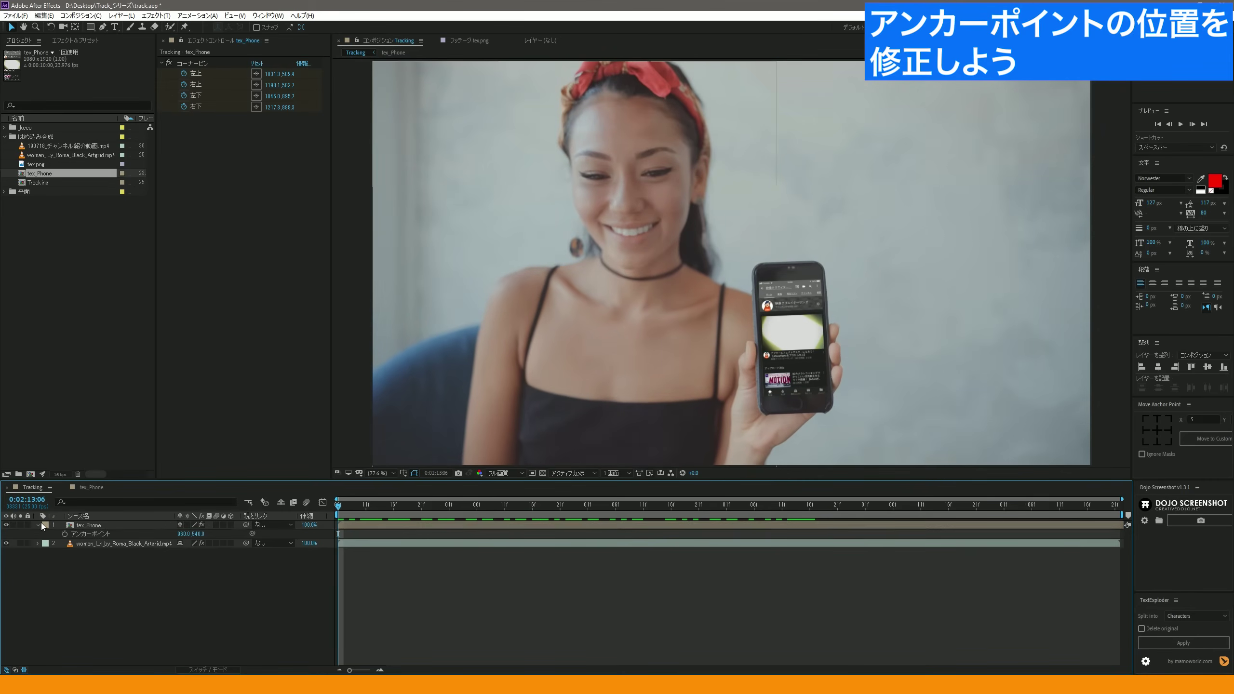
click(39, 524)
key(space)
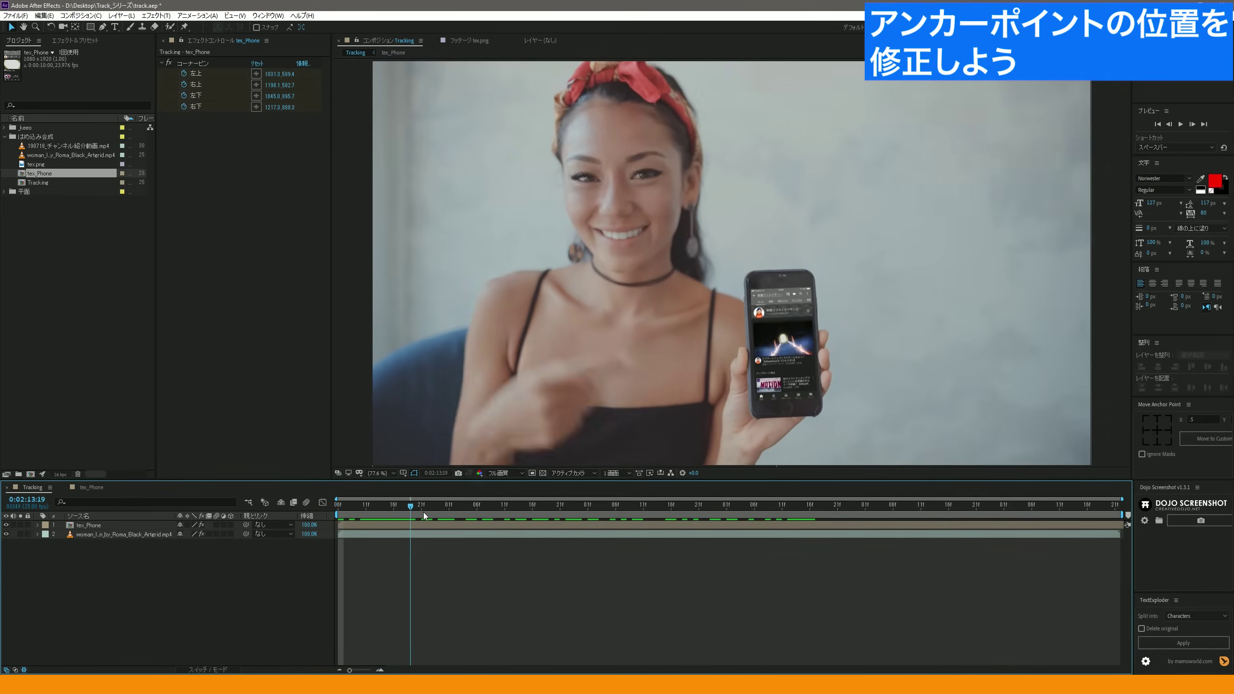
key(space)
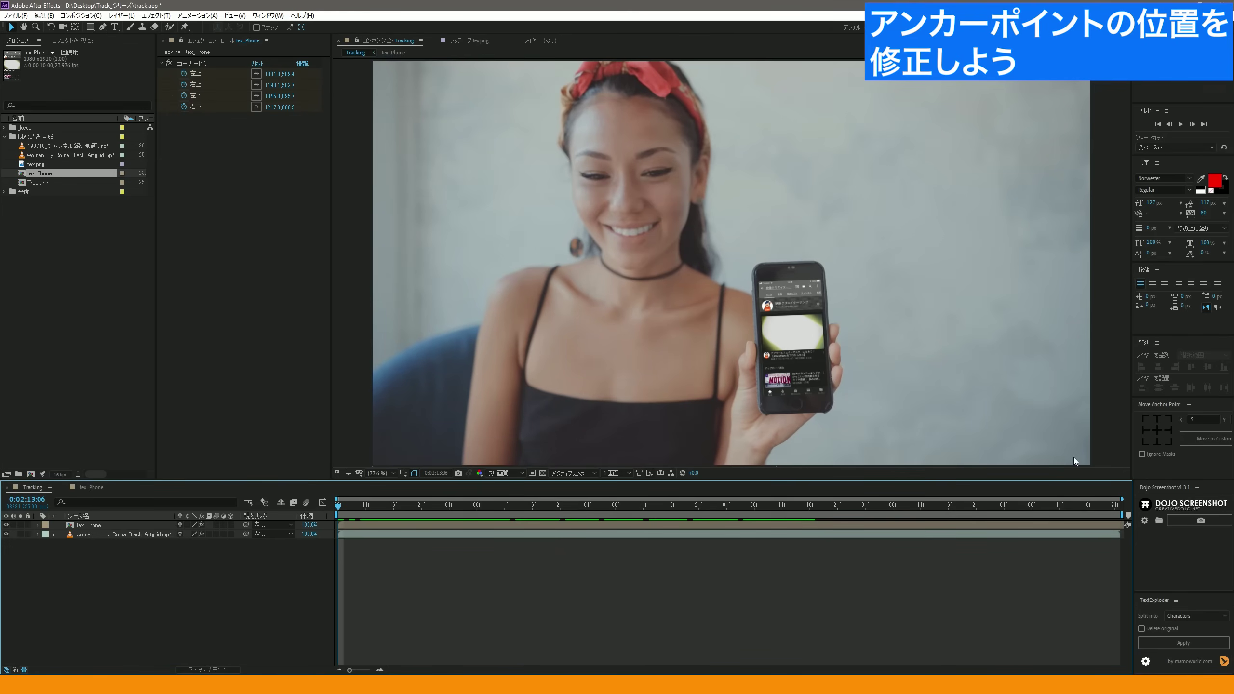
click(130, 525)
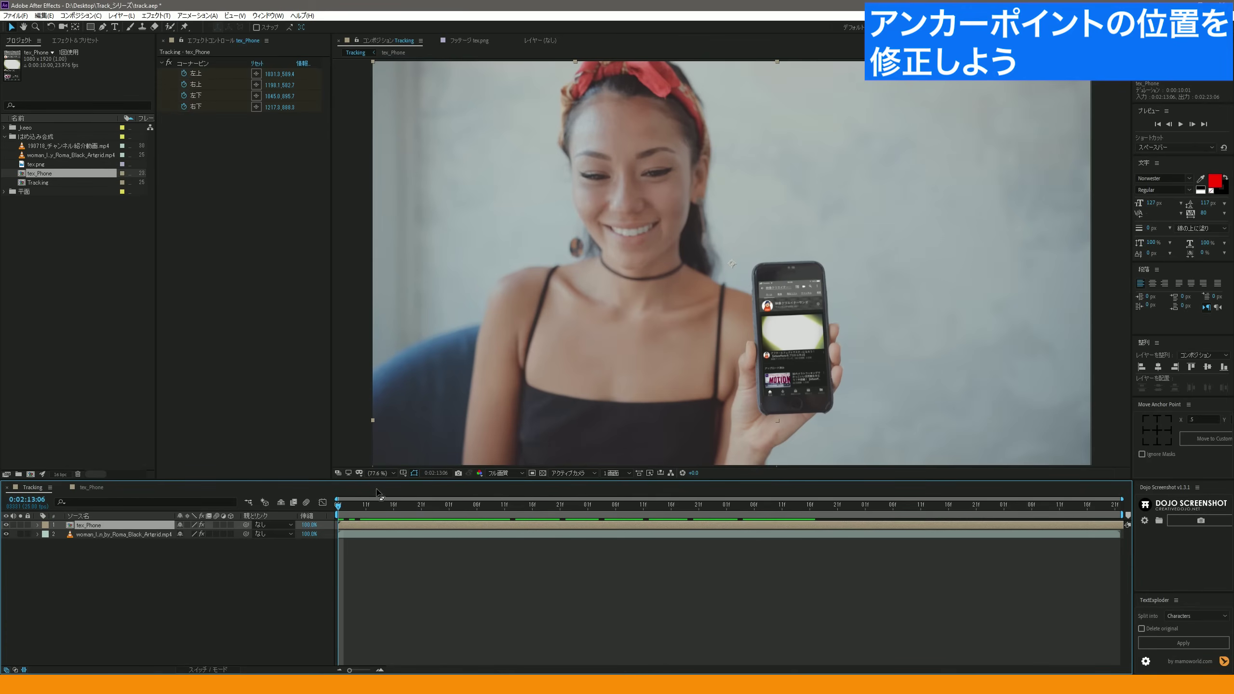
key(space)
key(space)
click(190, 604)
key(space)
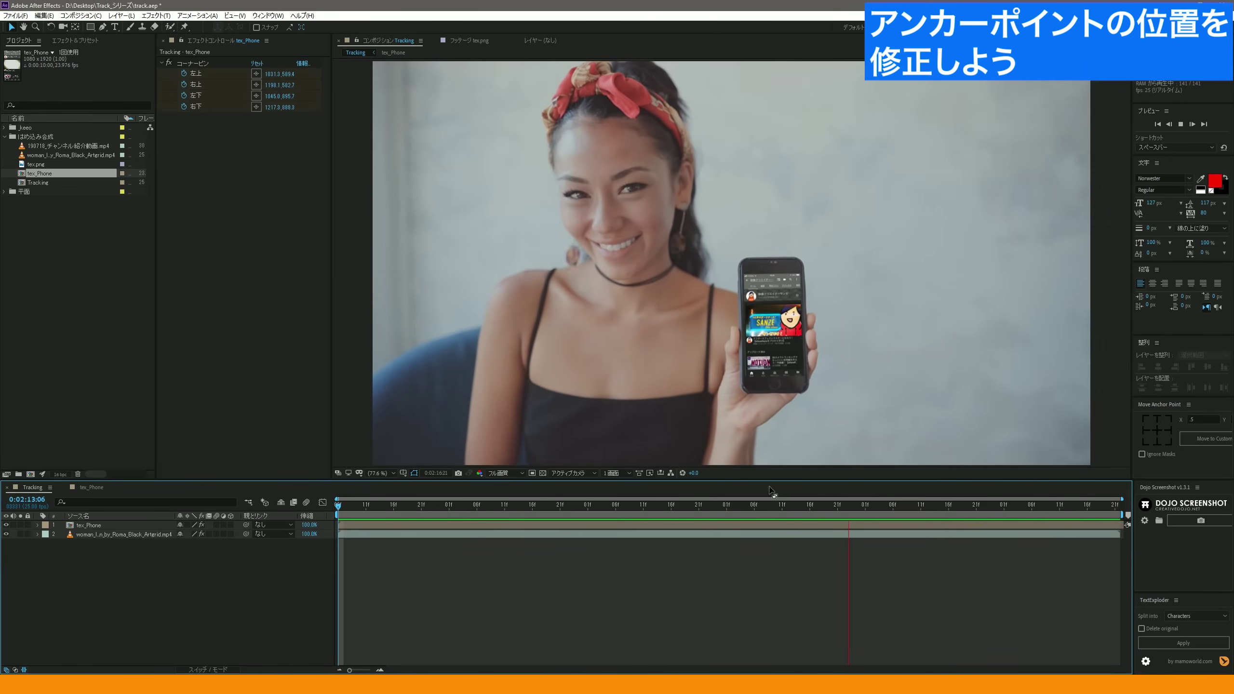
key(space)
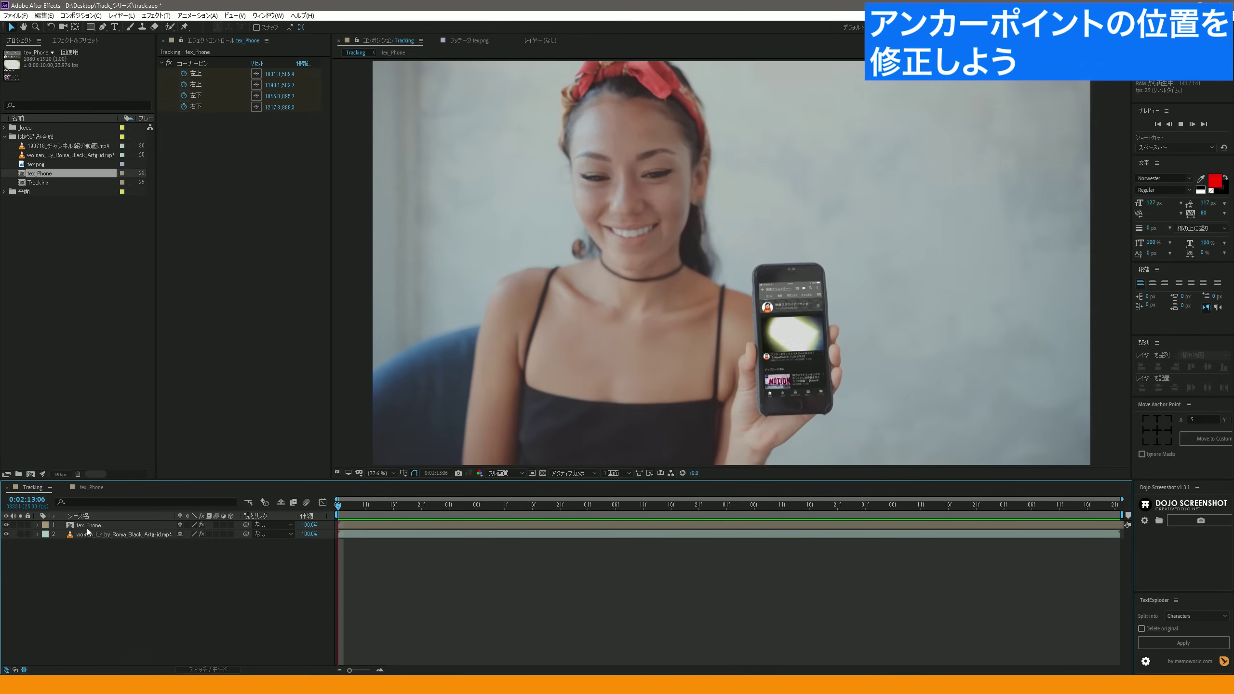
click(124, 524)
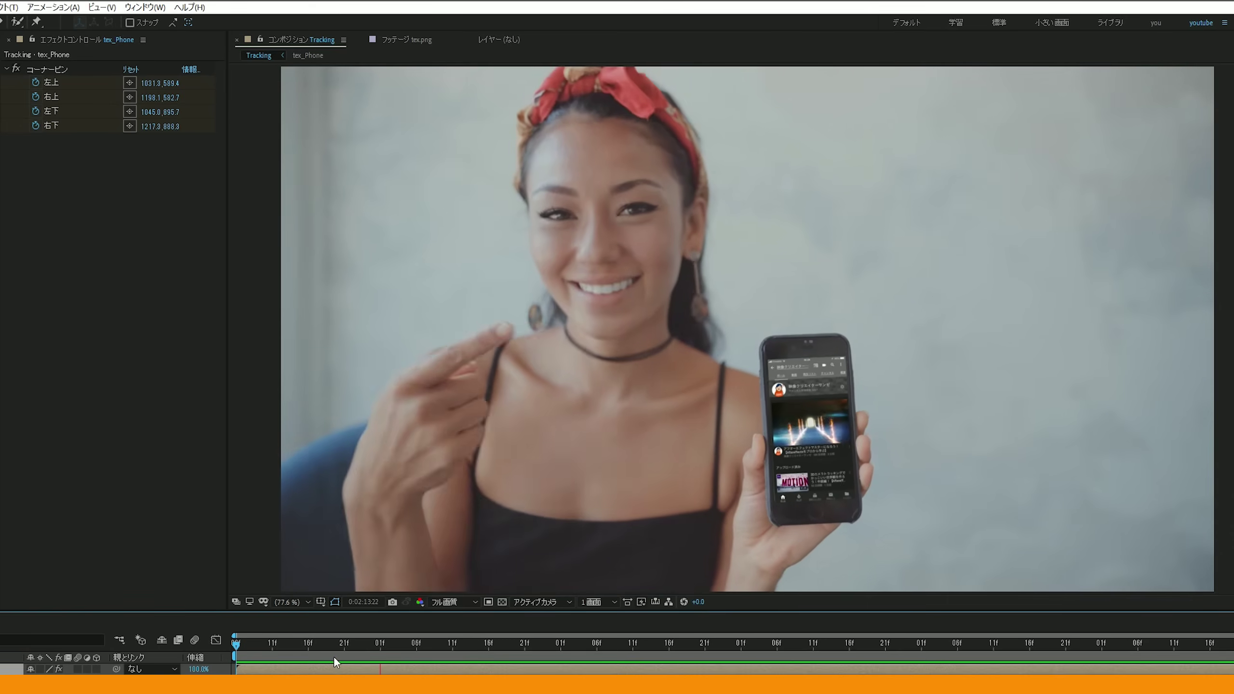
click(748, 329)
key(space)
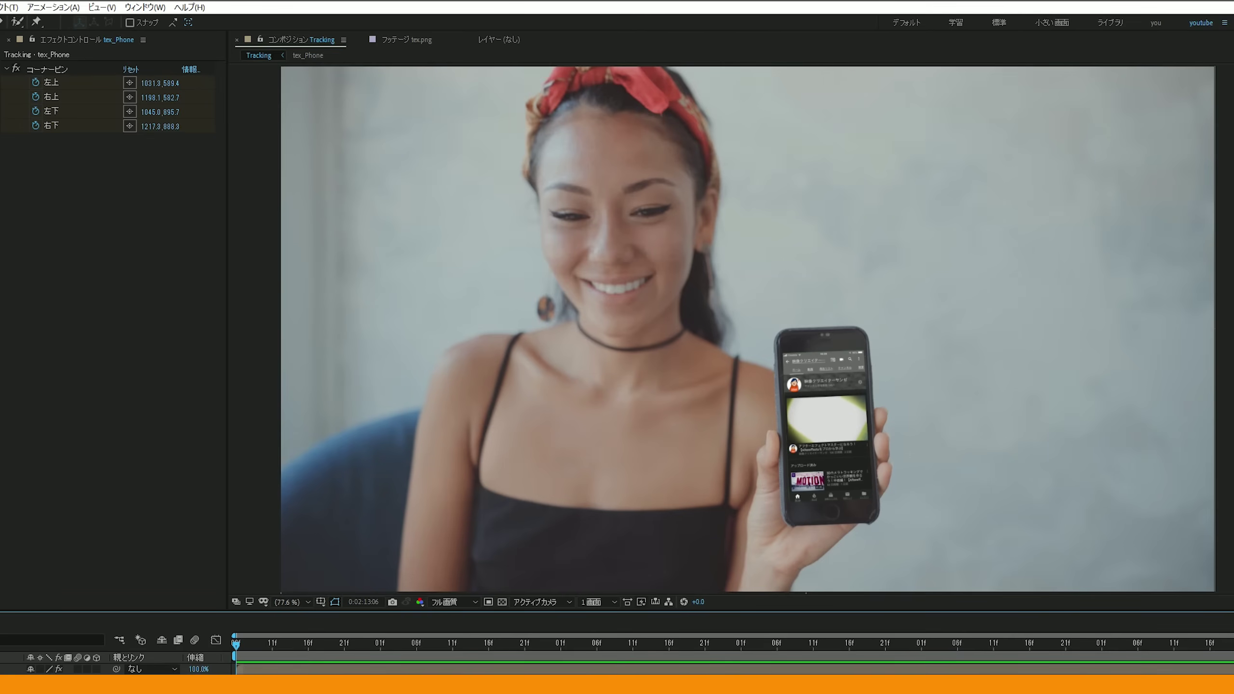
key(ctrl+Down)
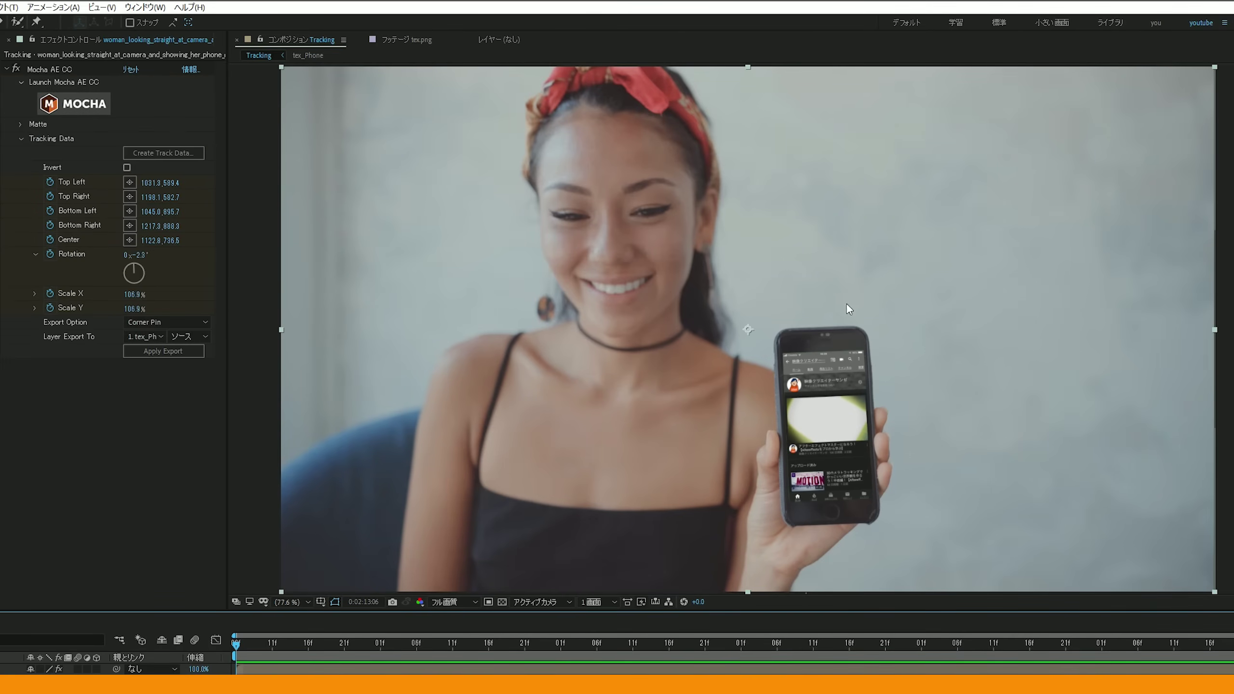
key(ctrl+Up)
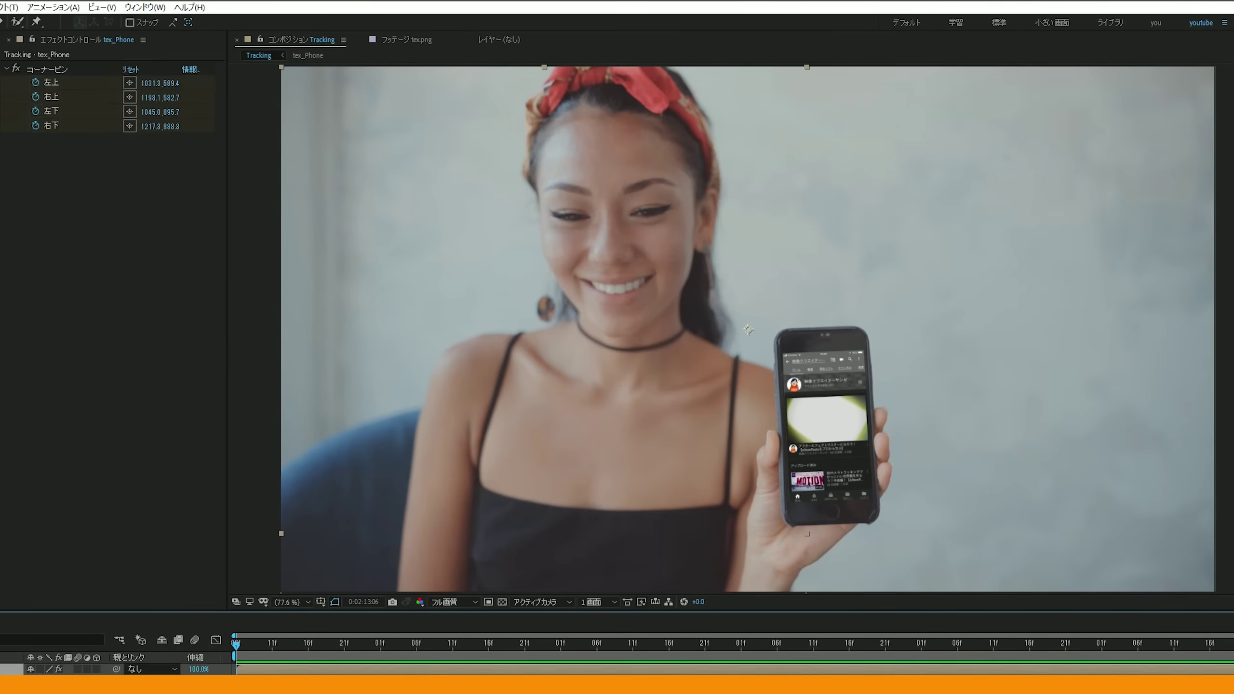
Step: Add a null object (新規 > ヌルオブジェクト) to the timeline and name it track
right_click(140, 568)
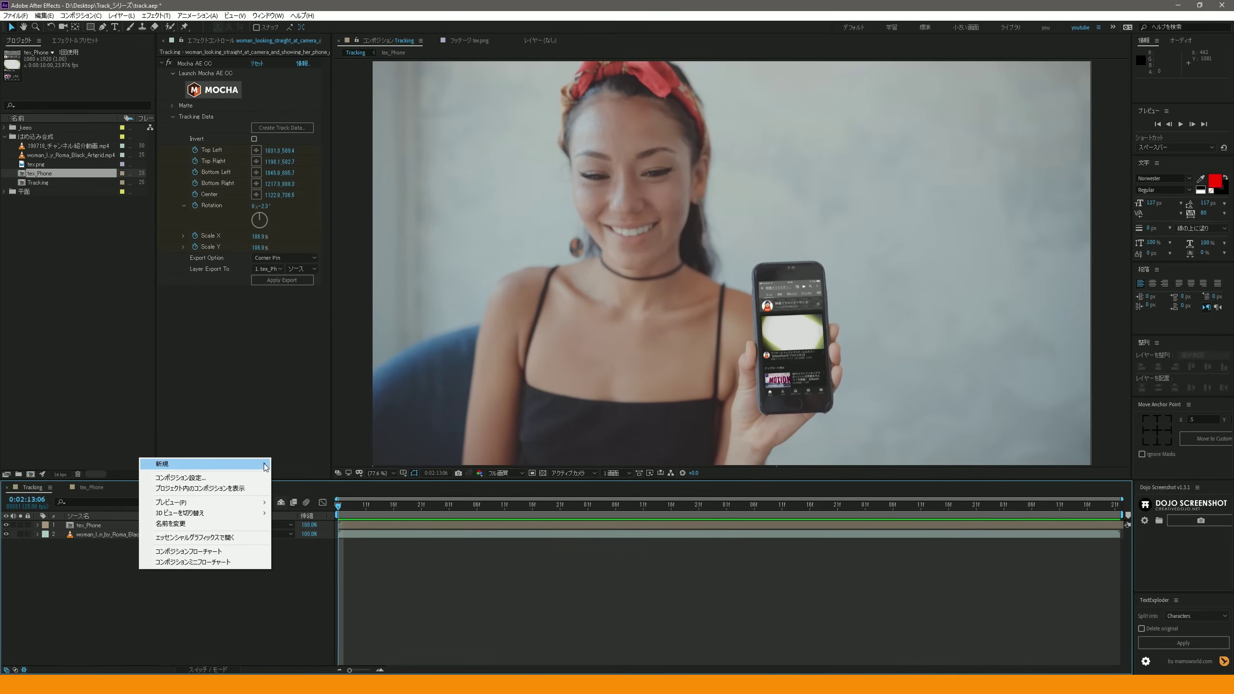
mouse_move(265, 467)
click(298, 517)
click(105, 524)
key(Return)
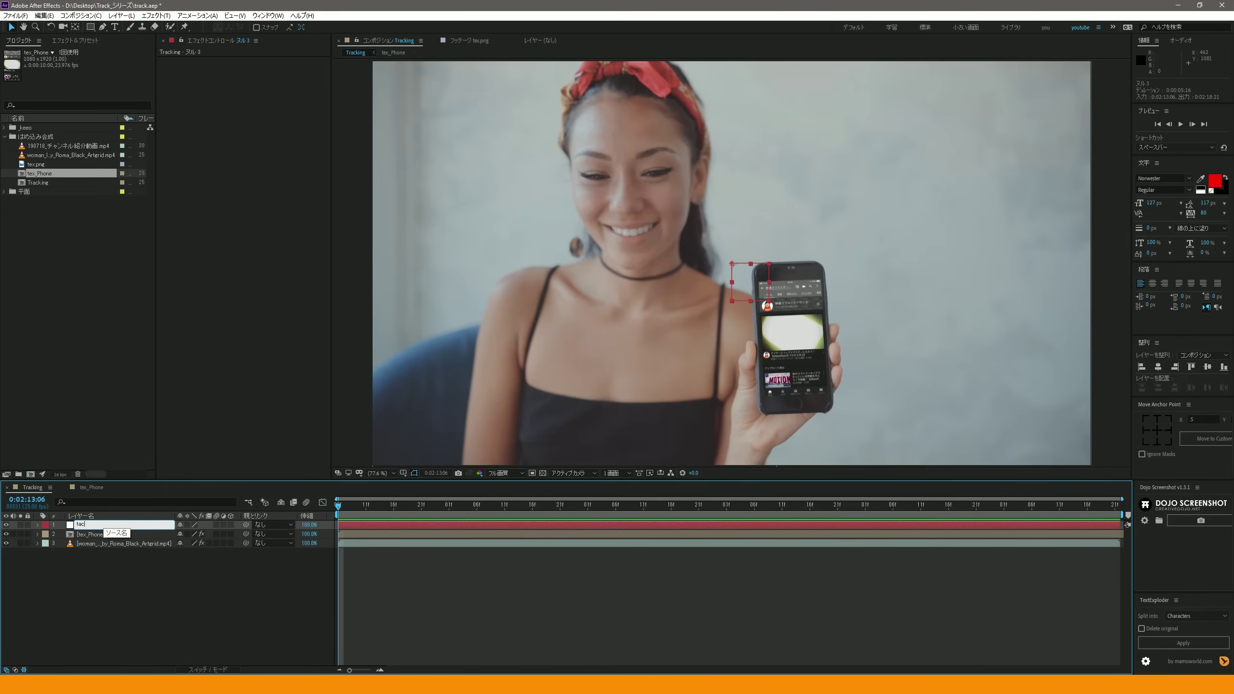
key(BackSpace)
key(Return)
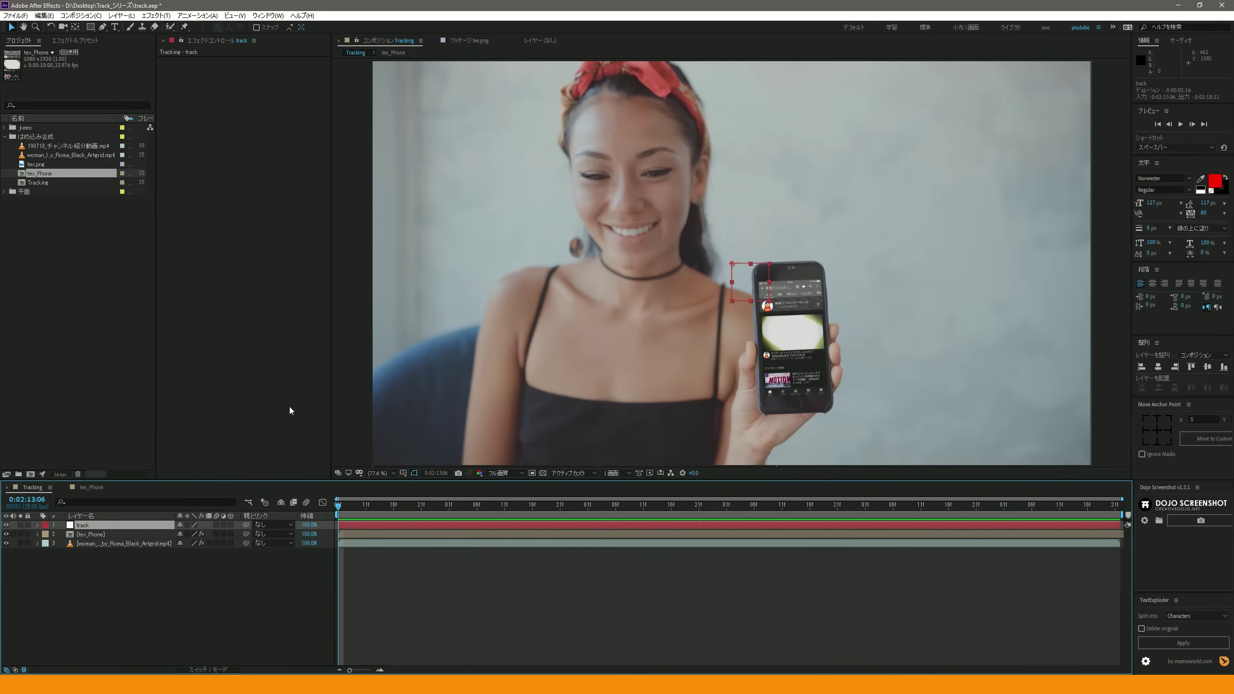
Step: Lock the tex_Phone and footage layers, then nudge the track null up and left
click(90, 534)
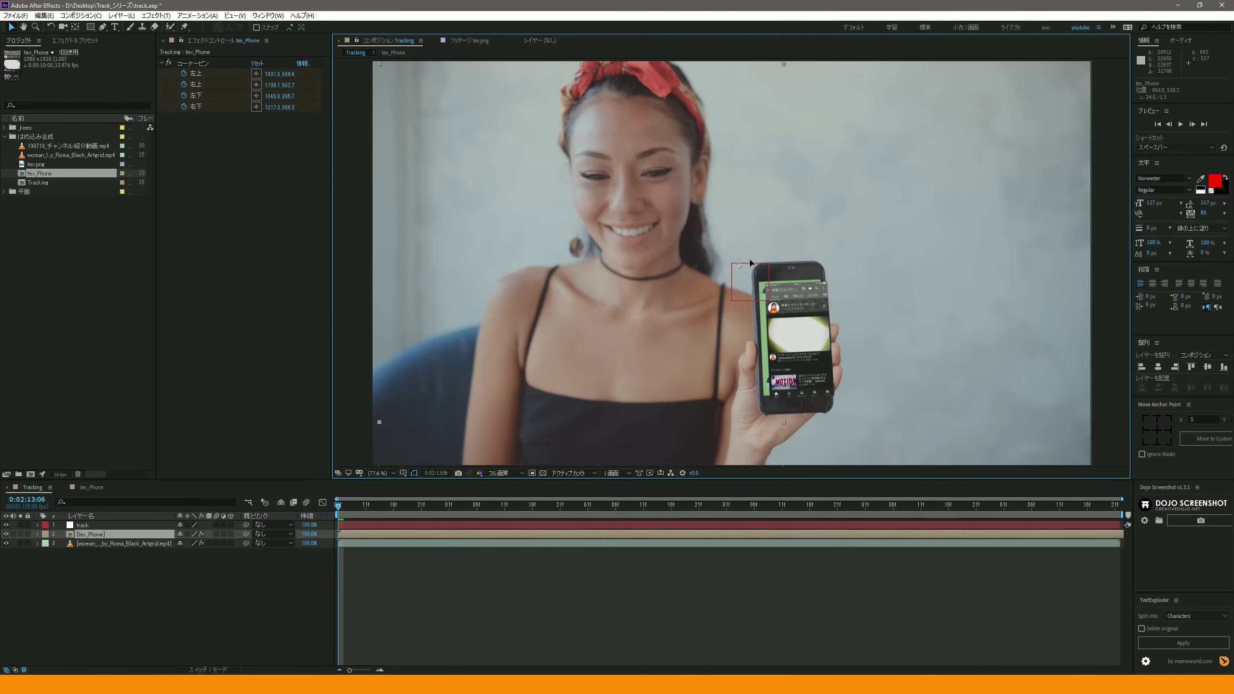
click(74, 542)
shift+click(104, 534)
key(ctrl+l)
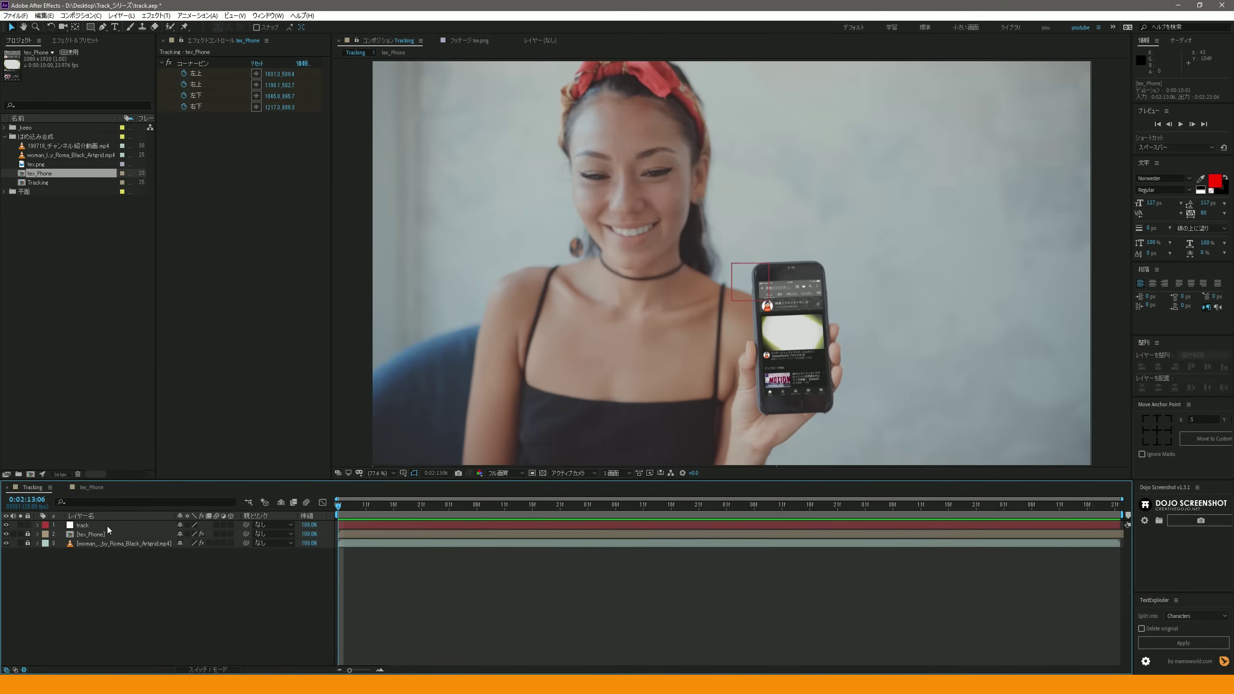
click(108, 526)
drag(740, 271, 739, 267)
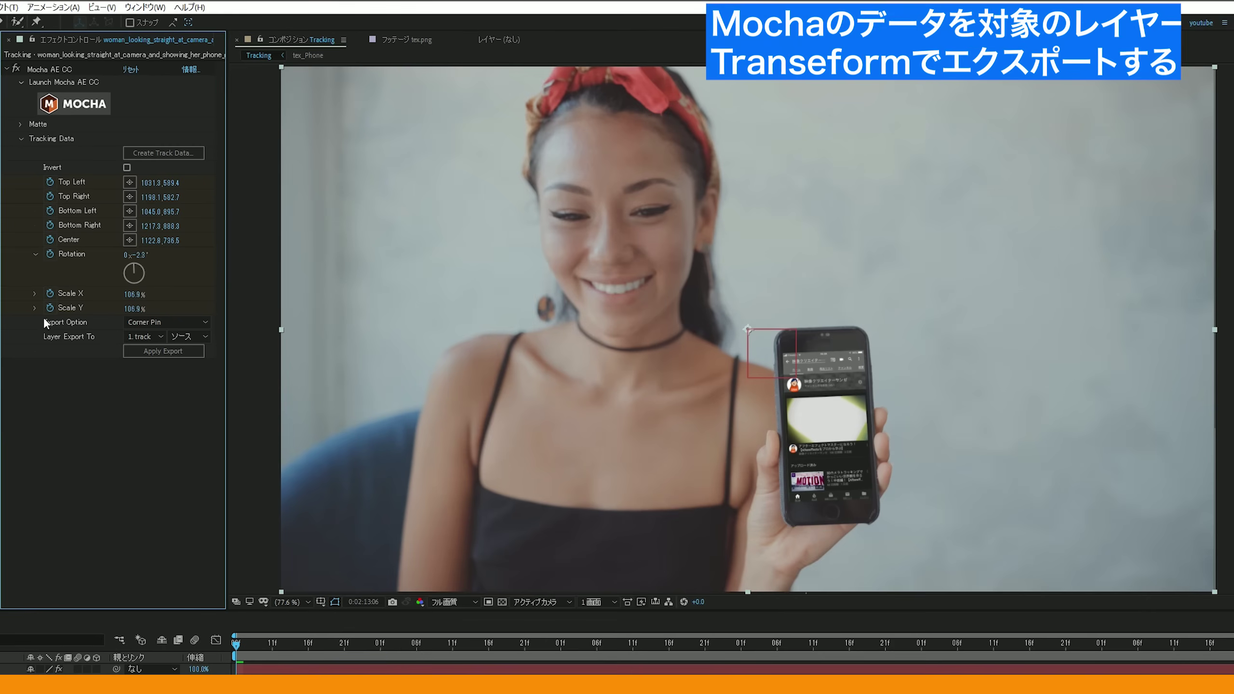
Step: Set Mocha's Export Option to Transform and Layer Export To to 1. track
click(146, 336)
click(146, 346)
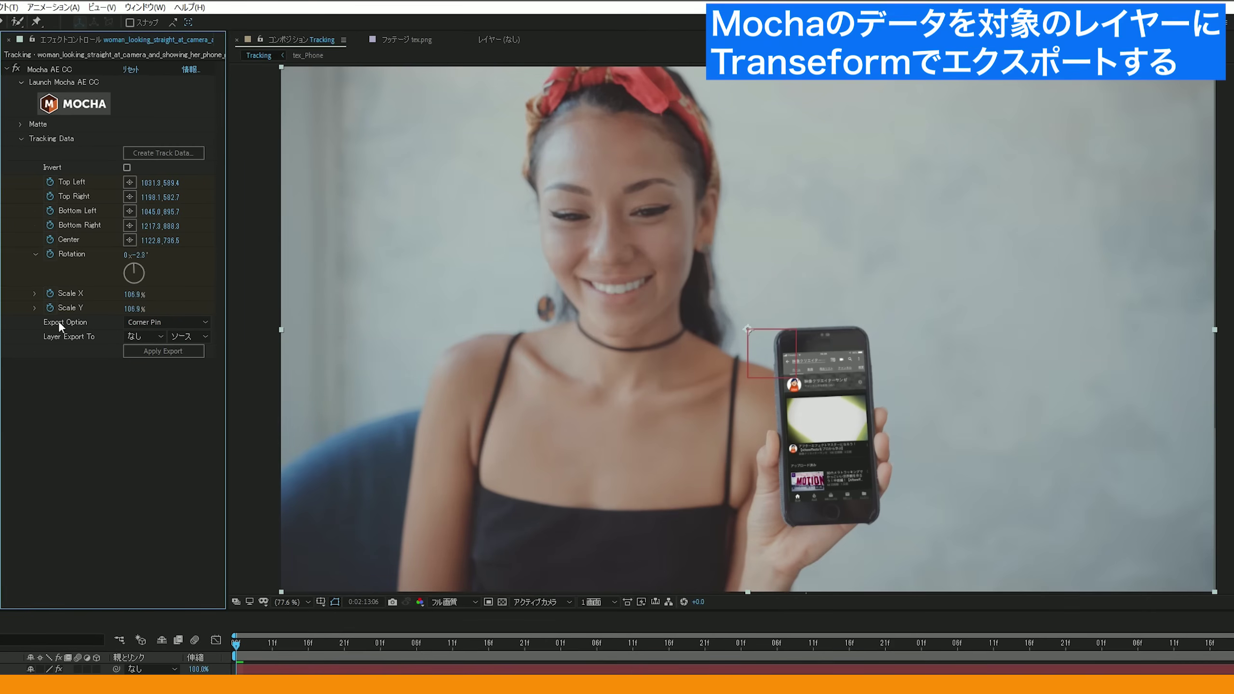
click(145, 322)
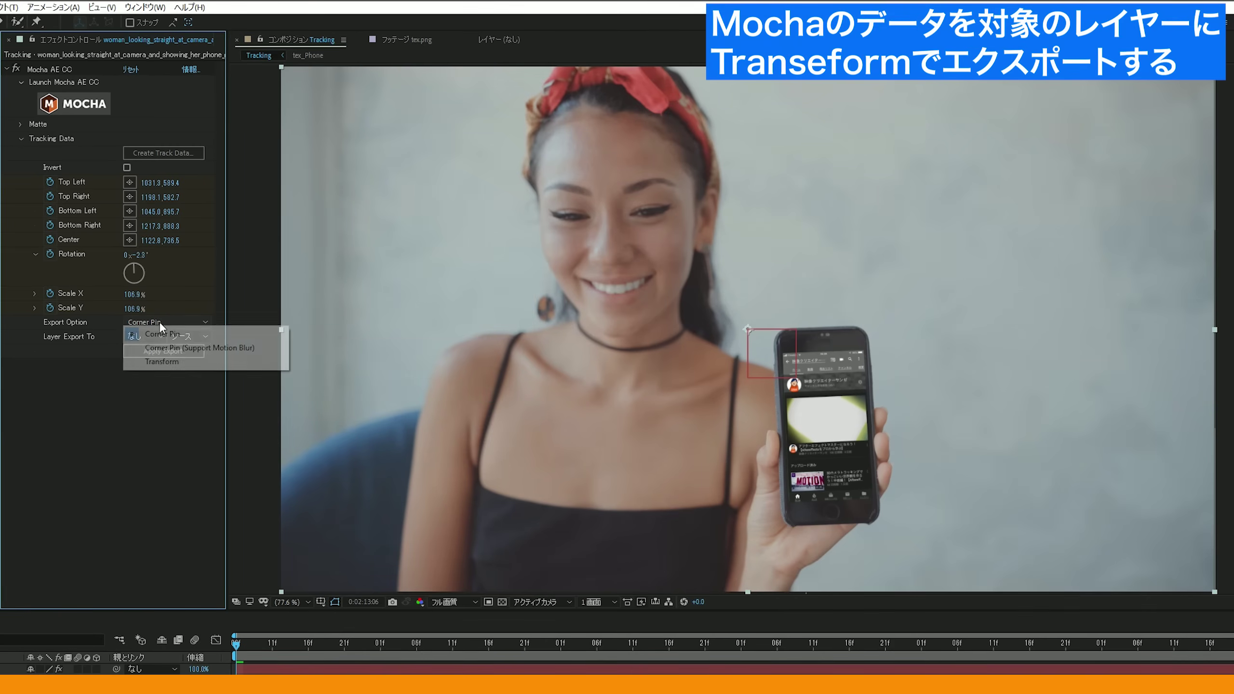
click(166, 361)
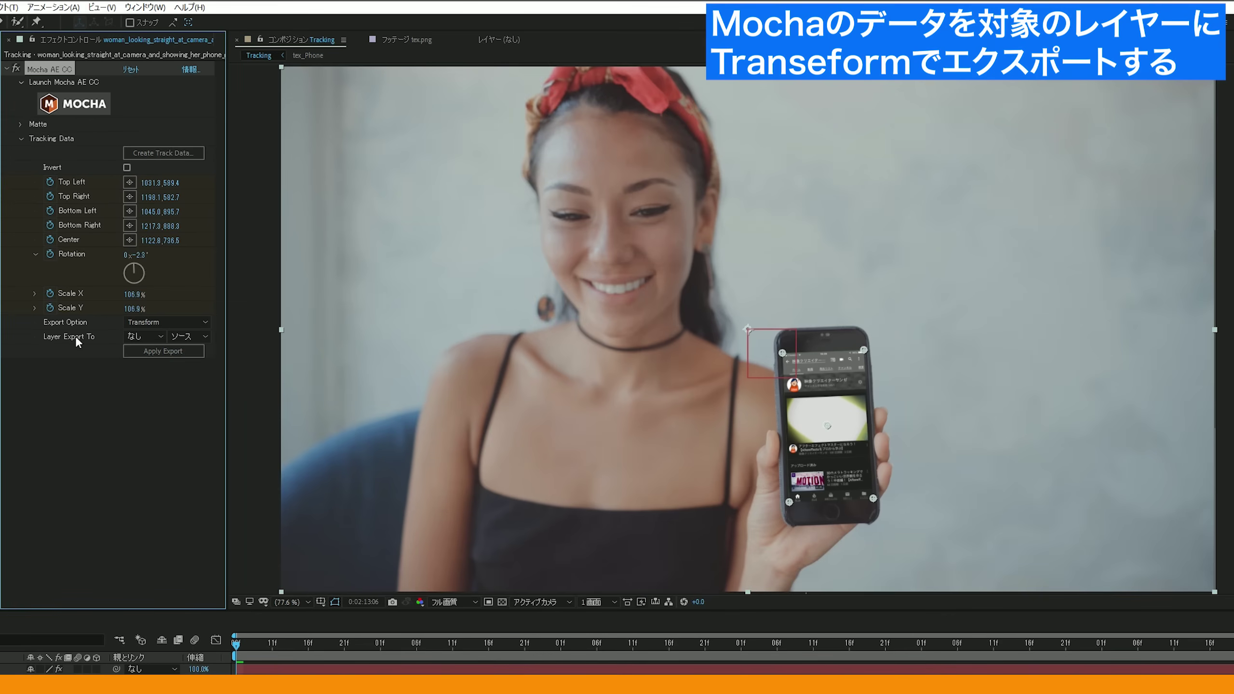
click(151, 338)
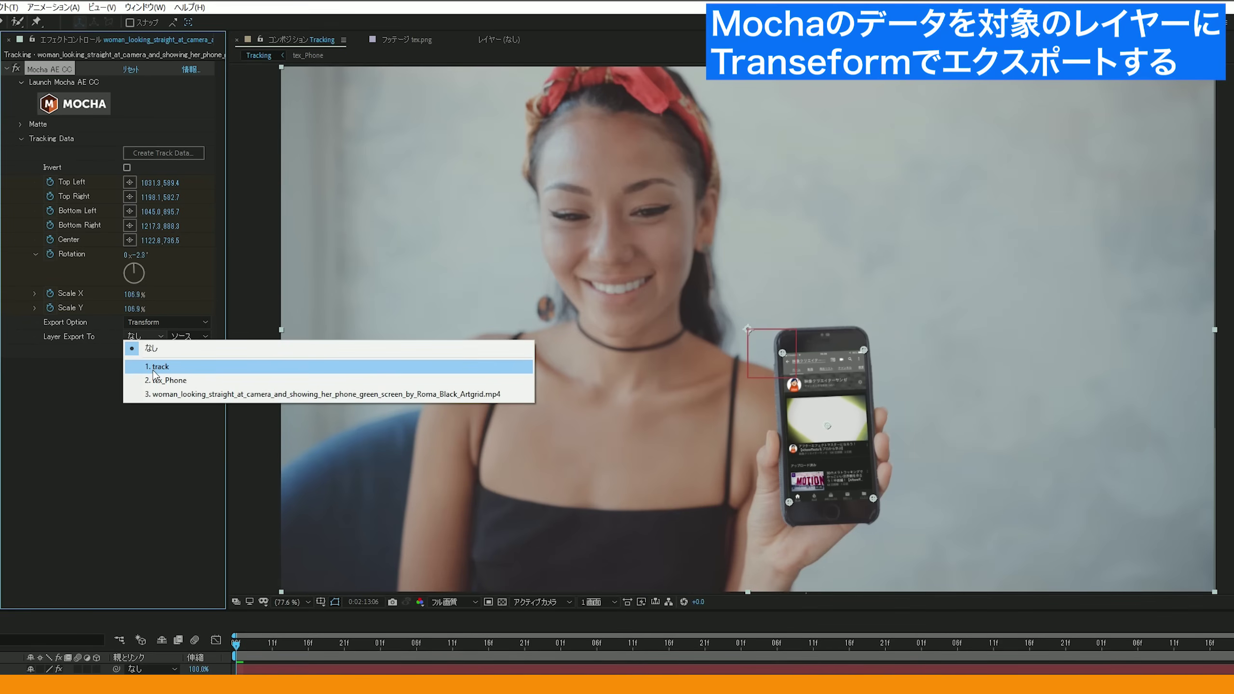
click(156, 367)
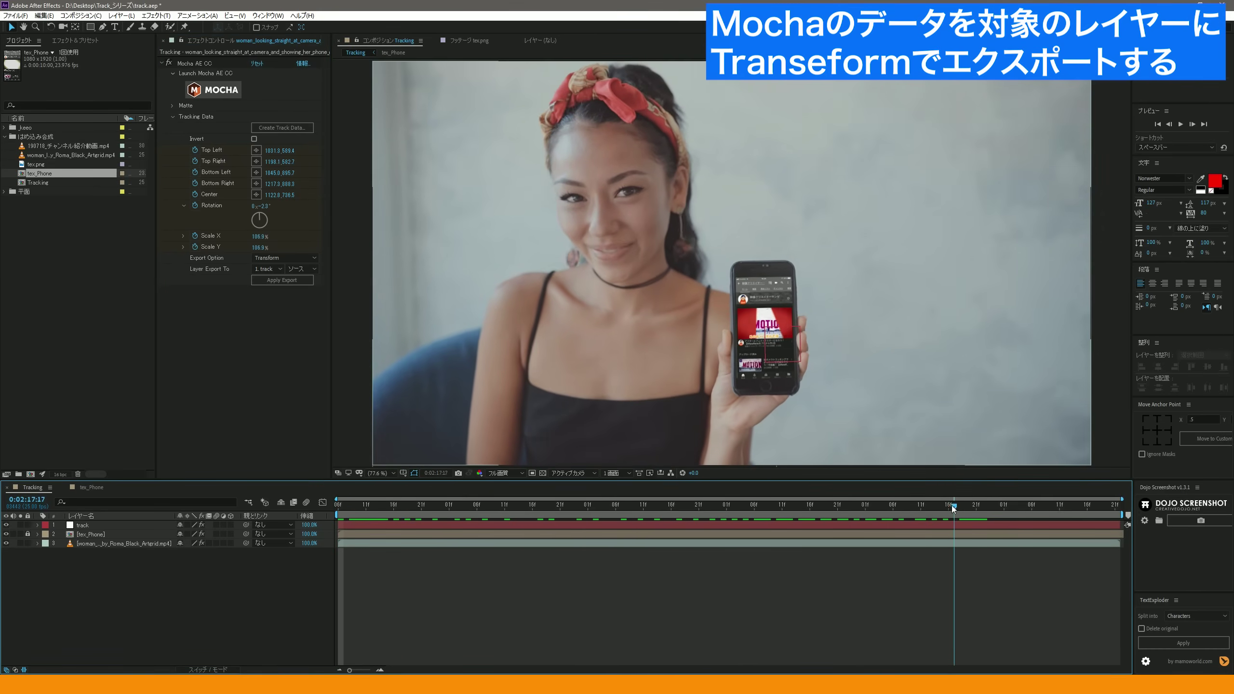
key(space)
click(98, 525)
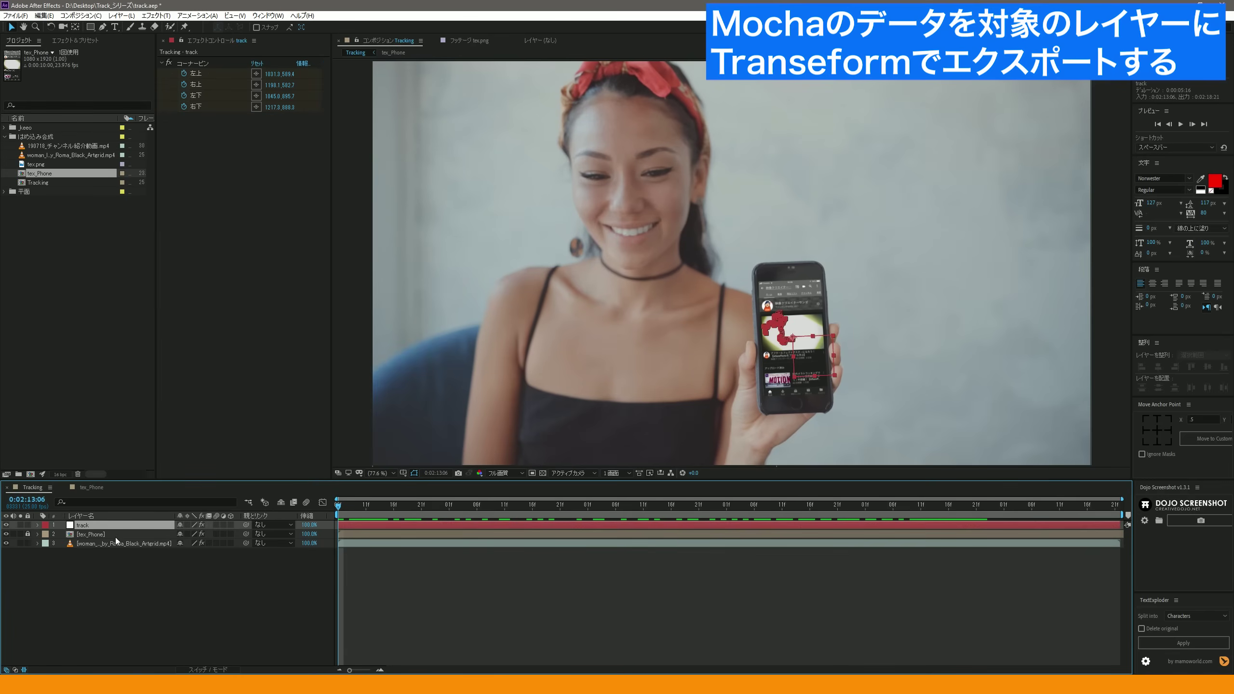
key(space)
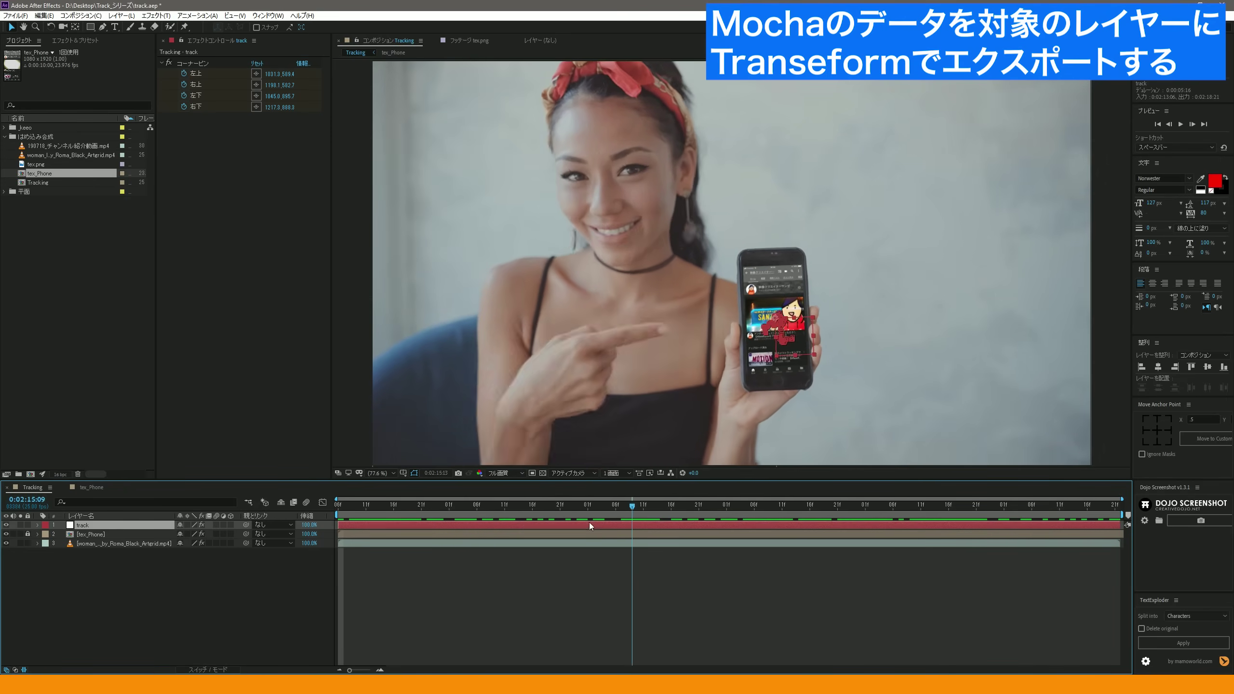
key(space)
click(199, 613)
key(space)
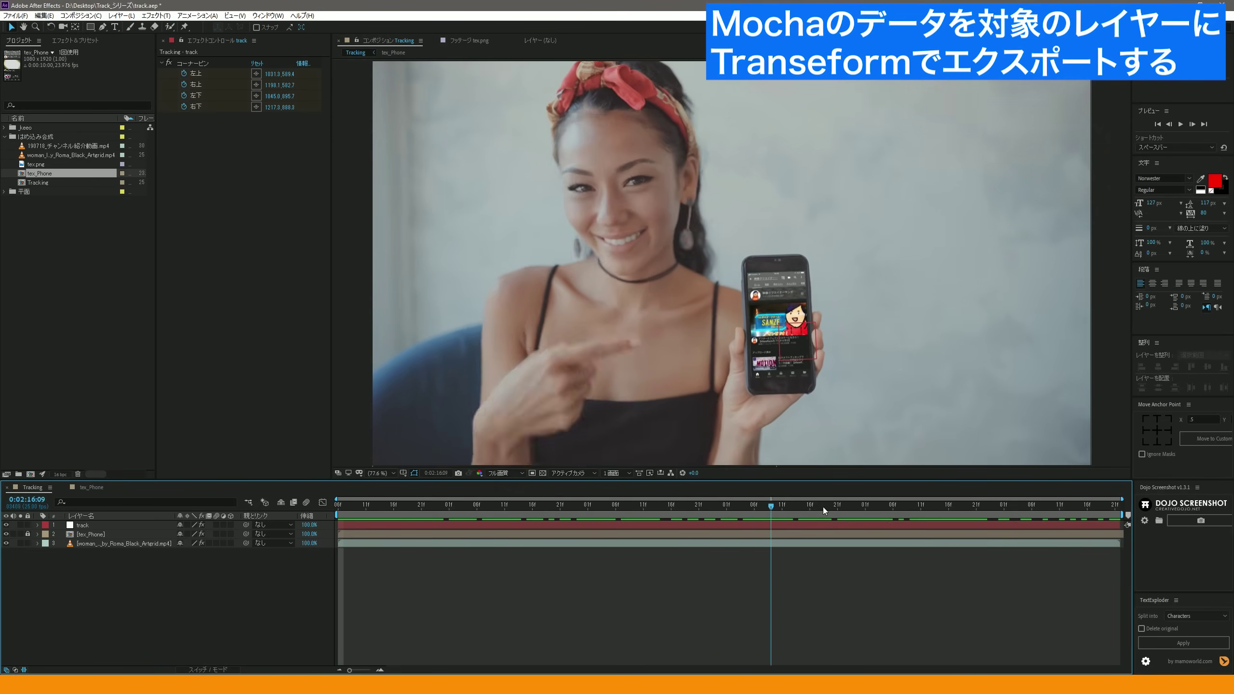
key(space)
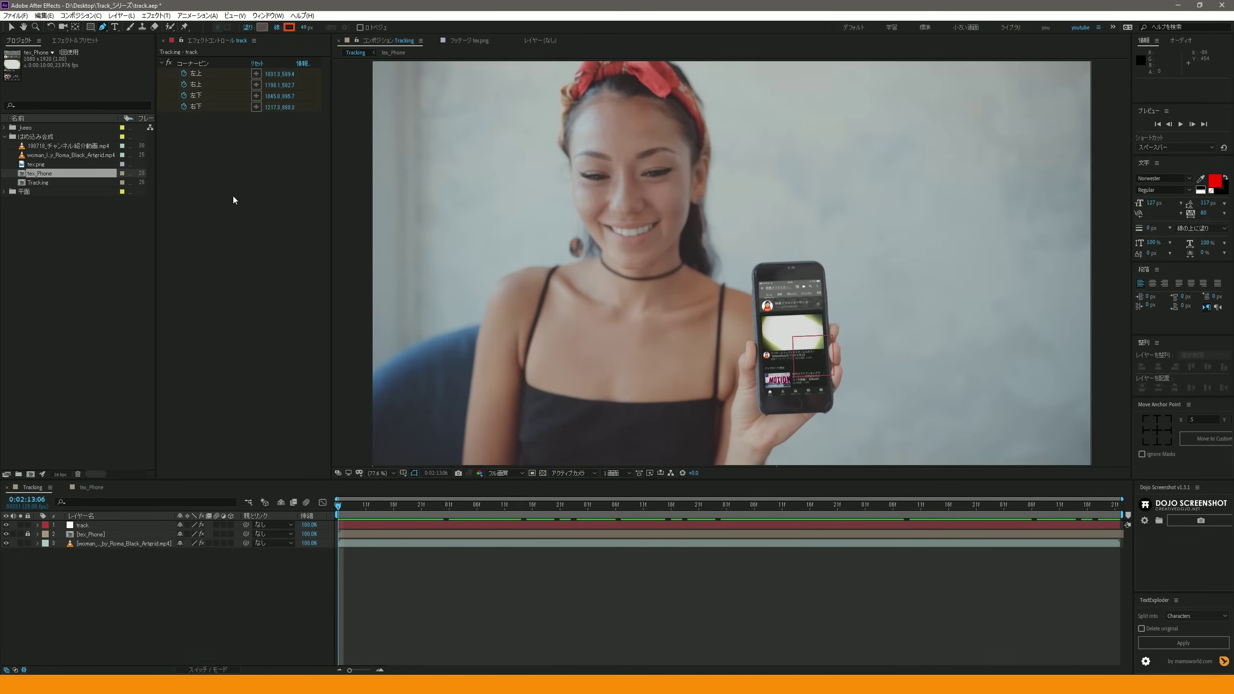
click(841, 172)
text(SANZE Phone)
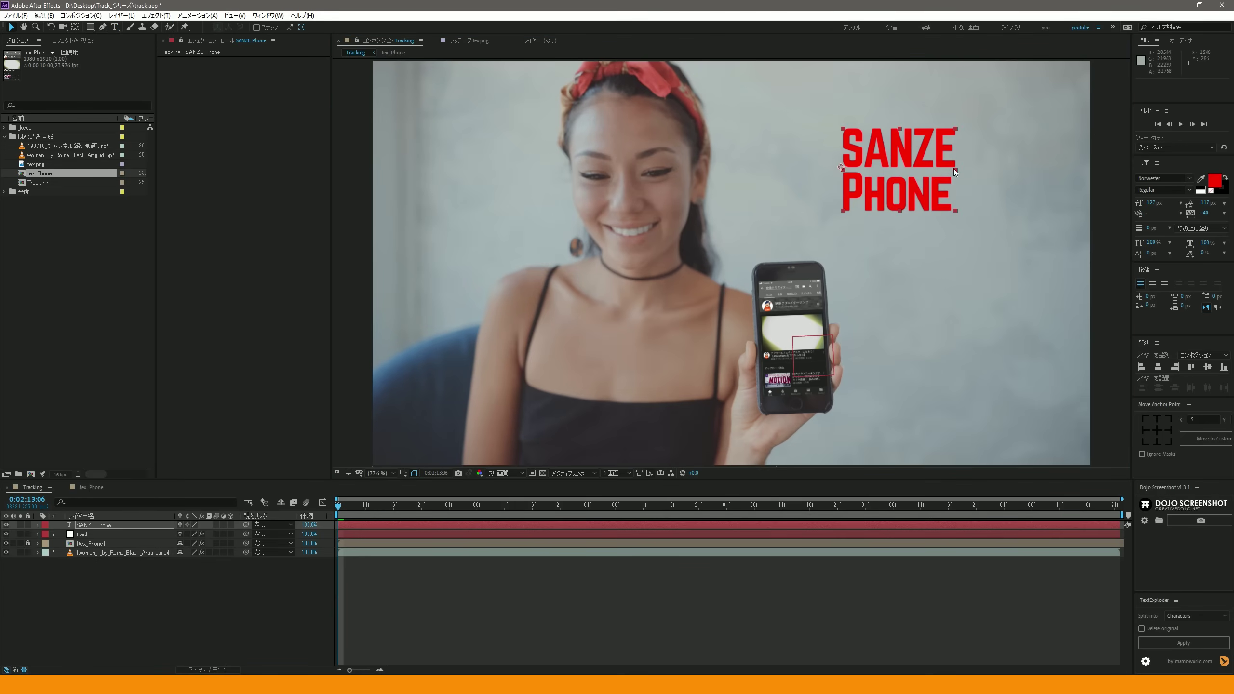
Step: Scale the SANZE PHONE text to about 169% and change its fill to black (000000)
drag(958, 213, 1074, 339)
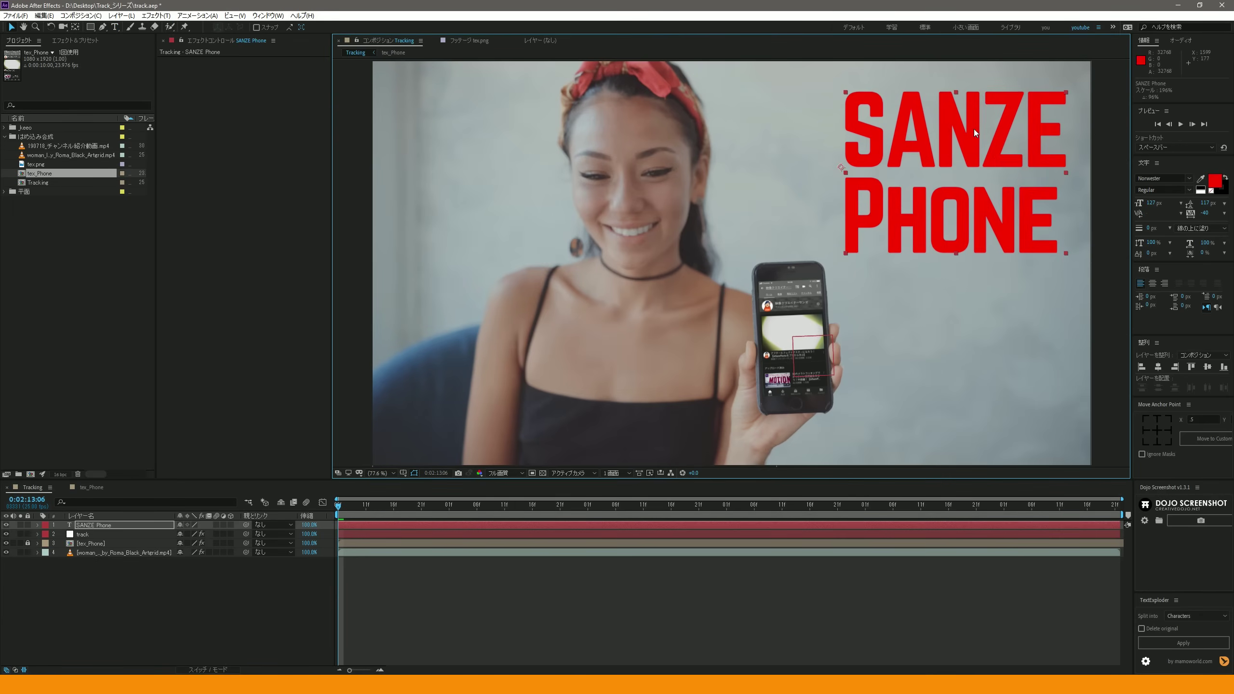
drag(1061, 256, 969, 131)
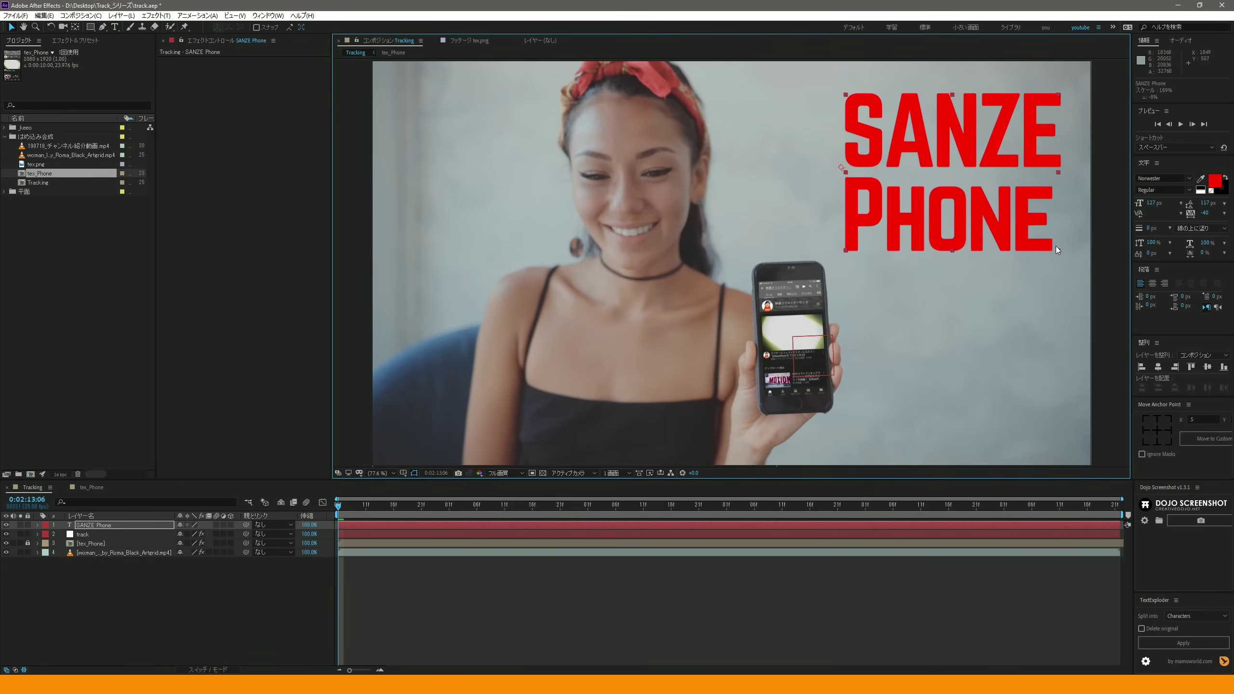
click(1217, 184)
drag(297, 316, 298, 329)
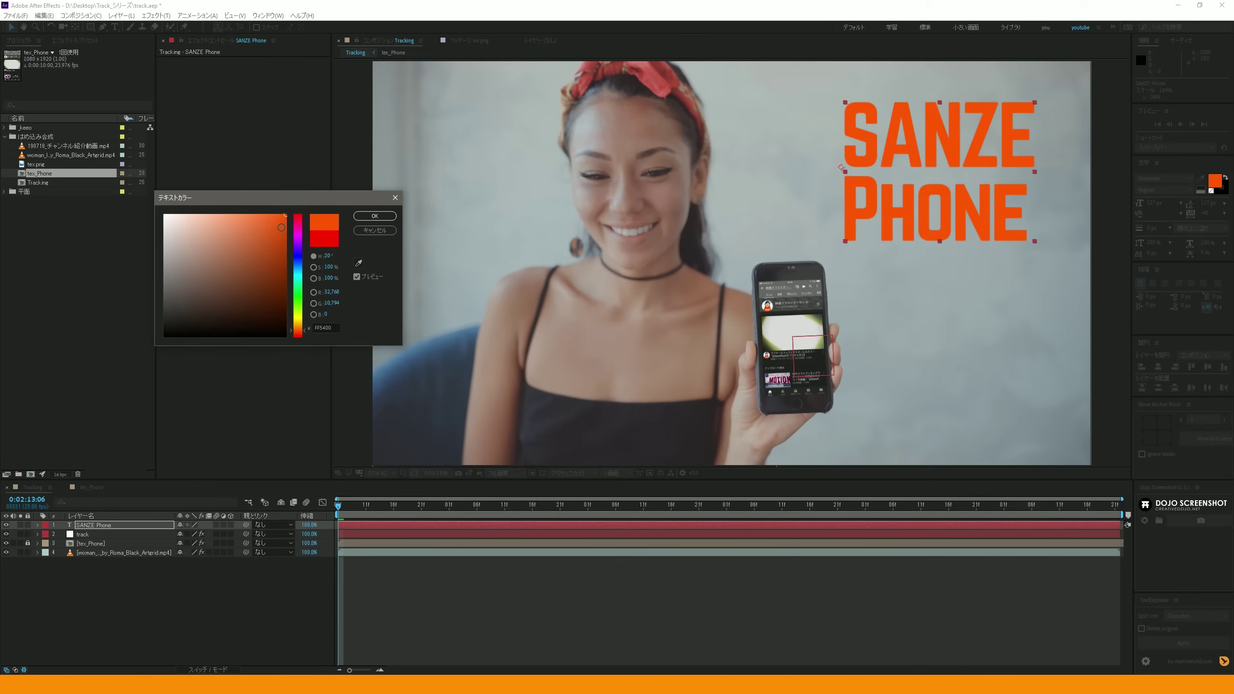
drag(282, 235, 301, 414)
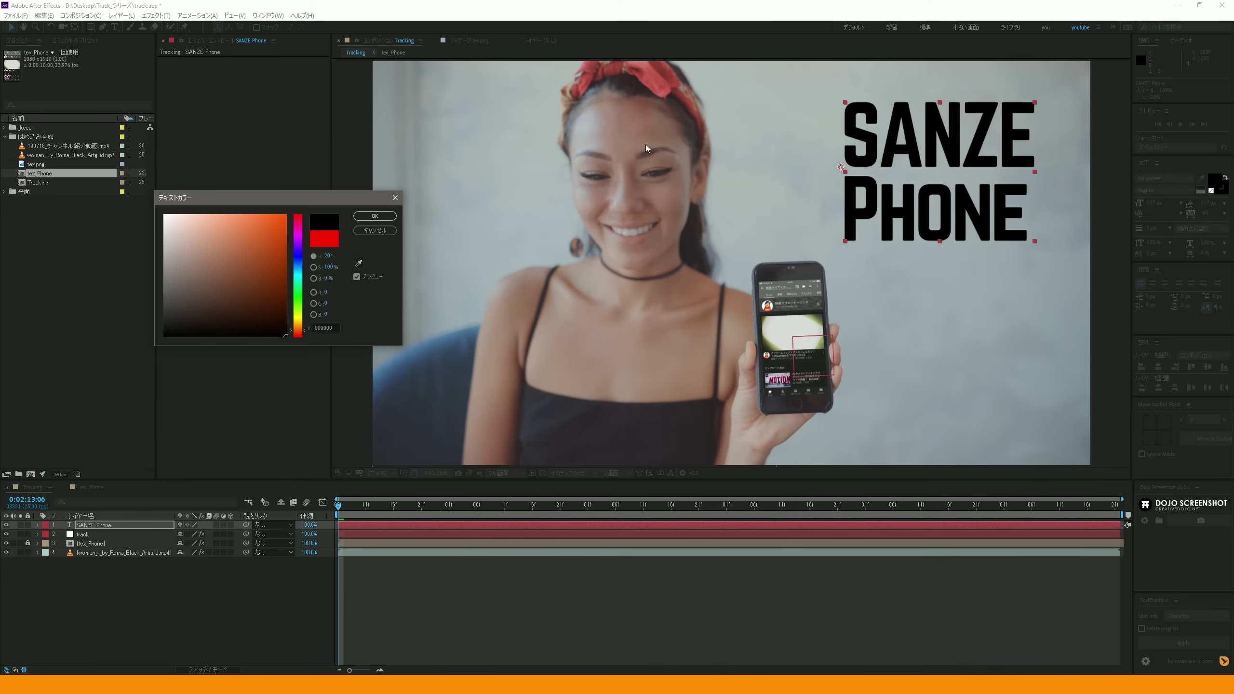
click(374, 216)
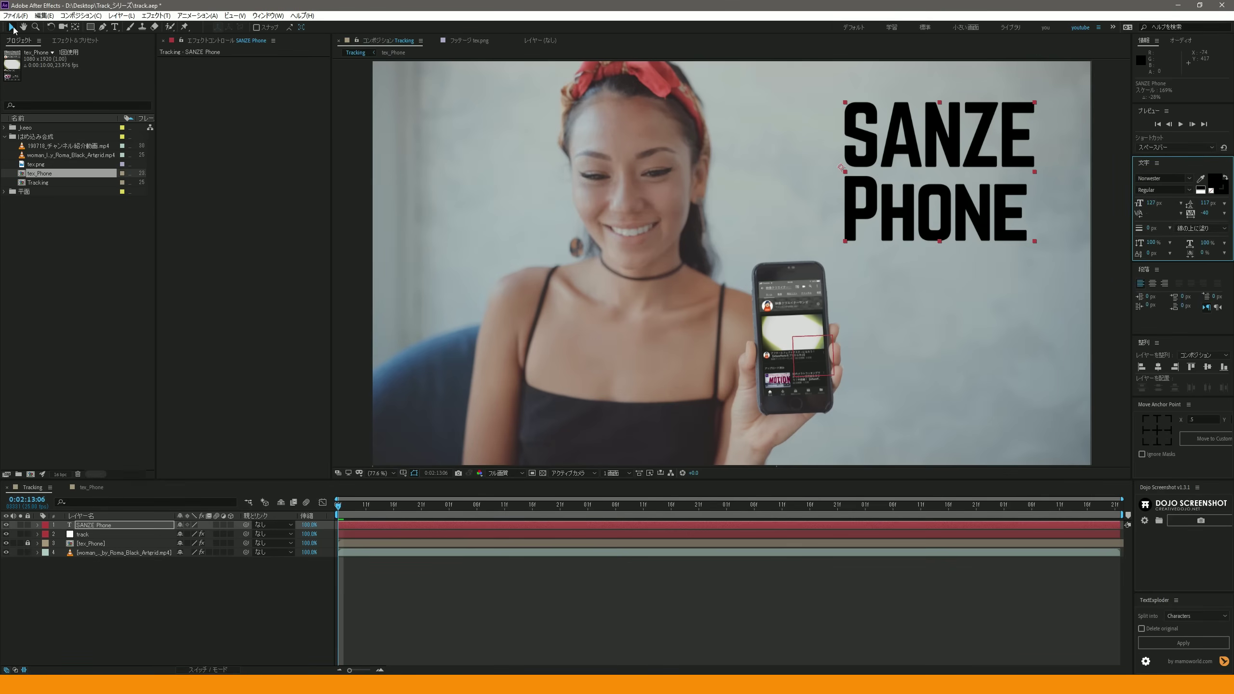
Step: Nudge the SANZE Phone text slightly left and down at the upper right
drag(960, 187, 979, 177)
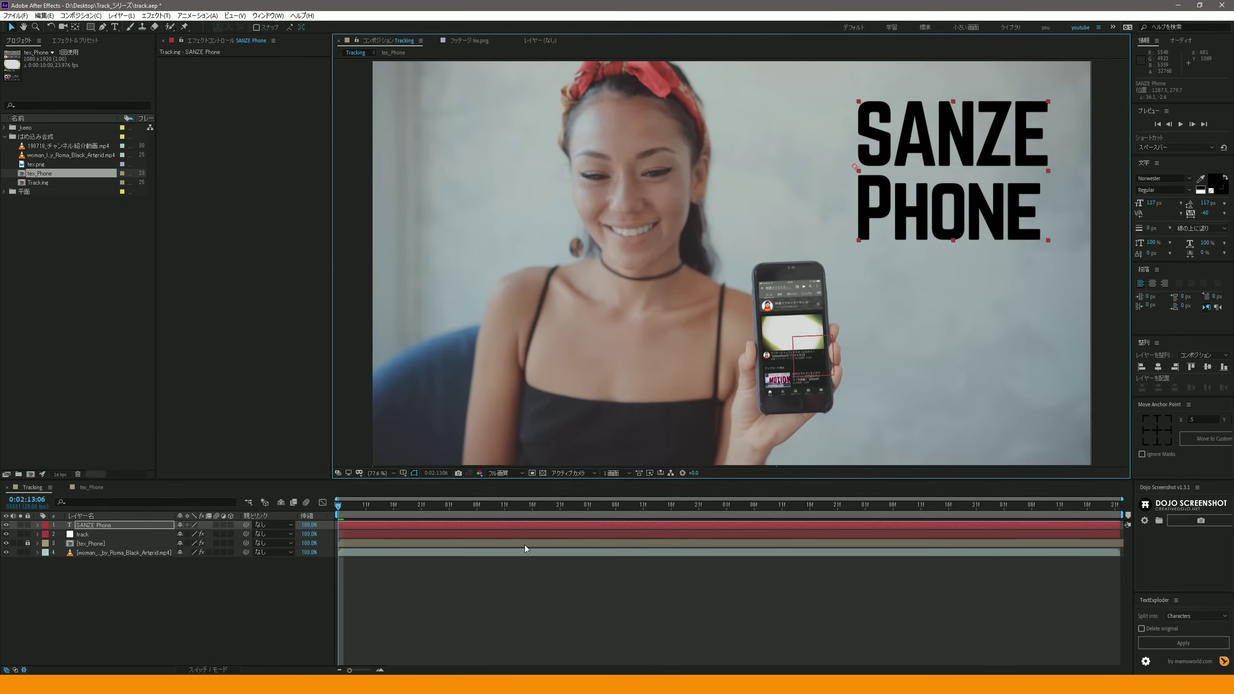
click(169, 526)
drag(972, 166, 961, 181)
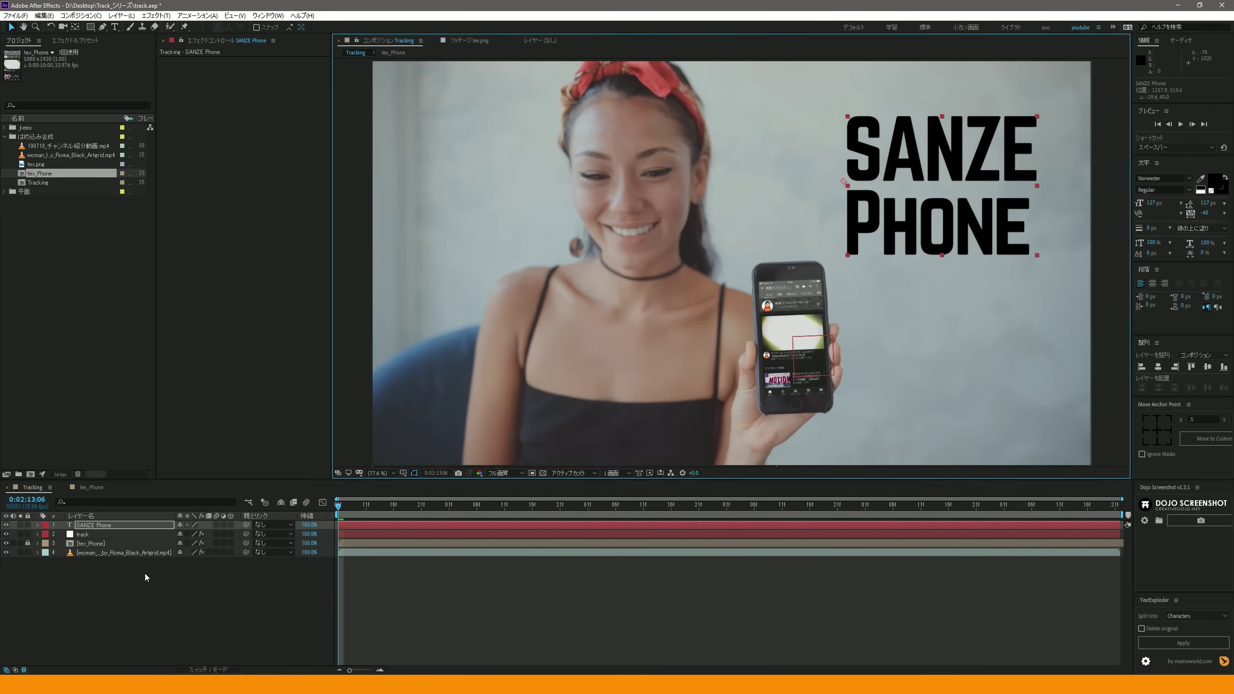
click(110, 525)
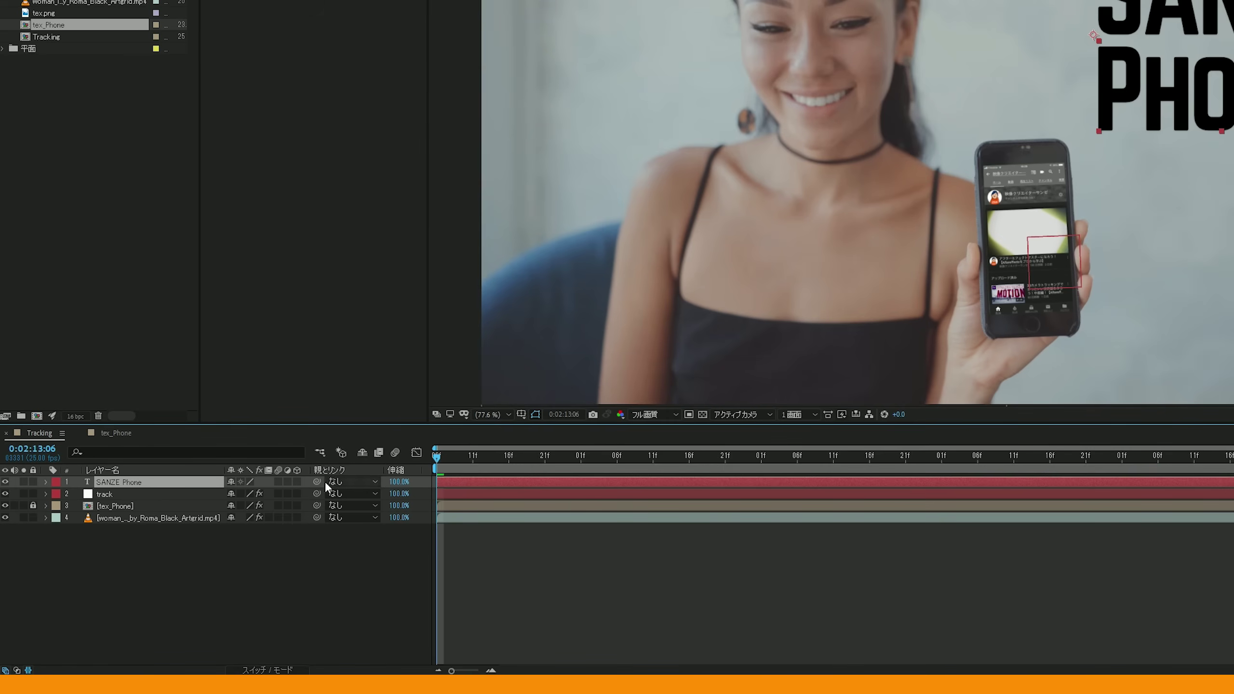
Step: Pickwhip the SANZE Phone layer to layer 2 'track' and preview the tracked shot
drag(317, 481, 114, 493)
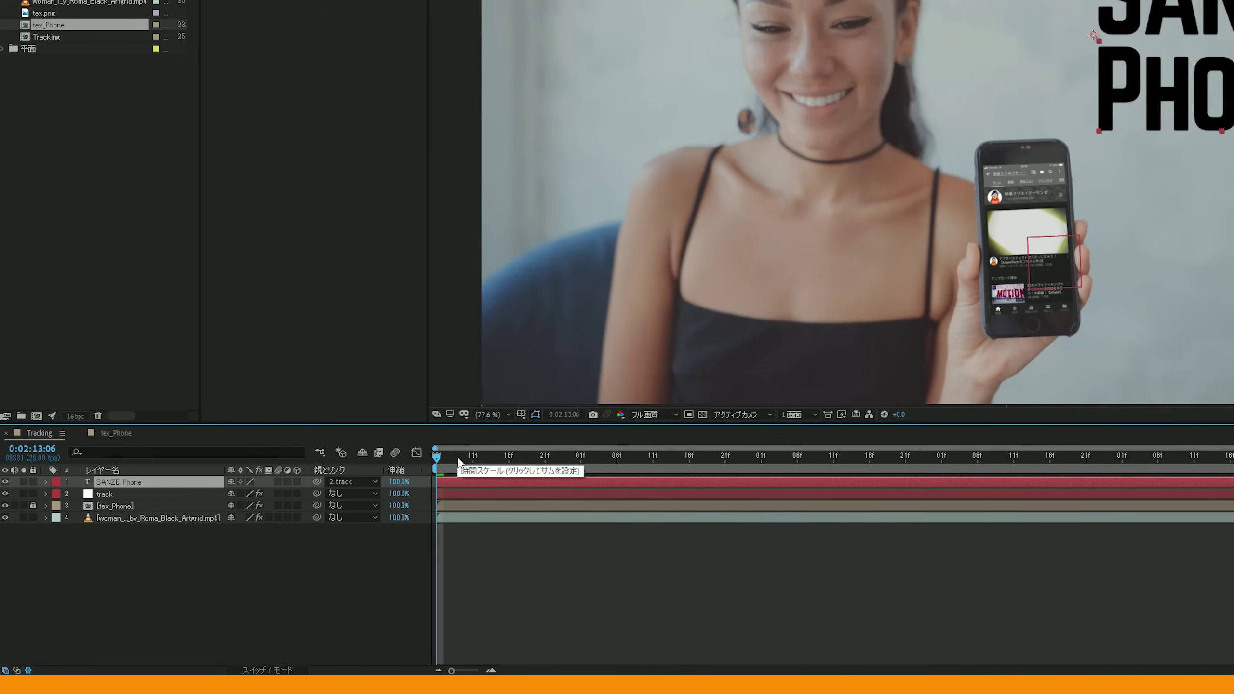
key(space)
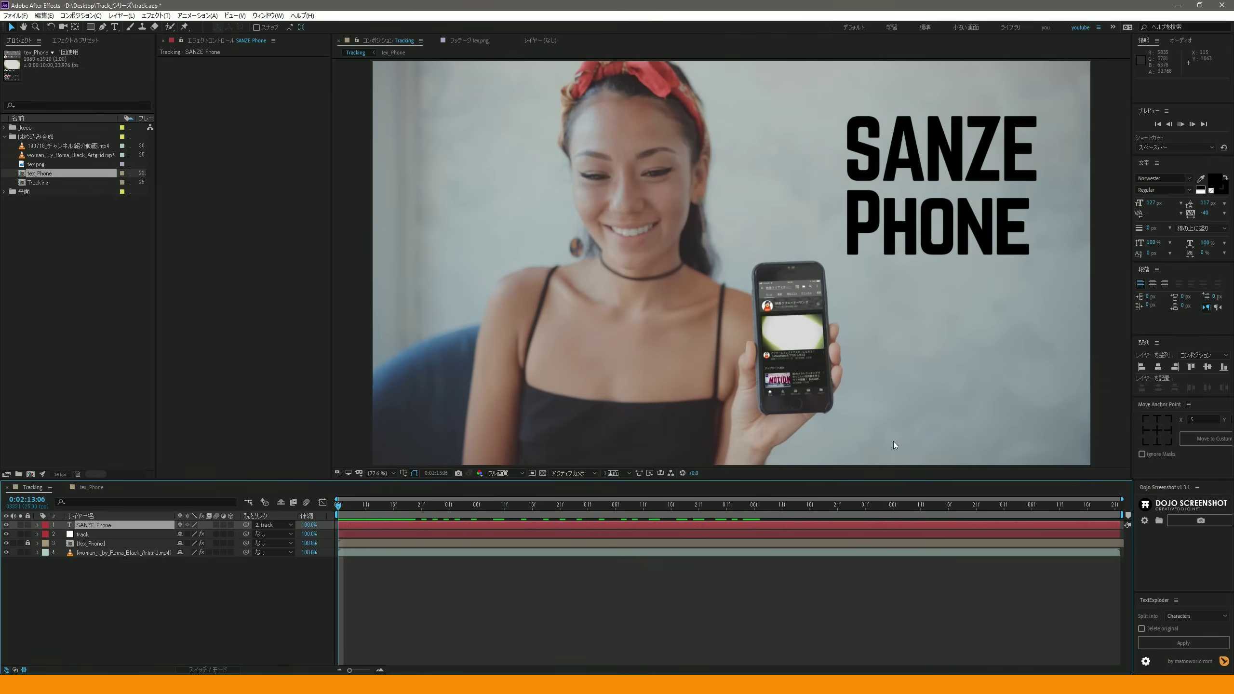
key(space)
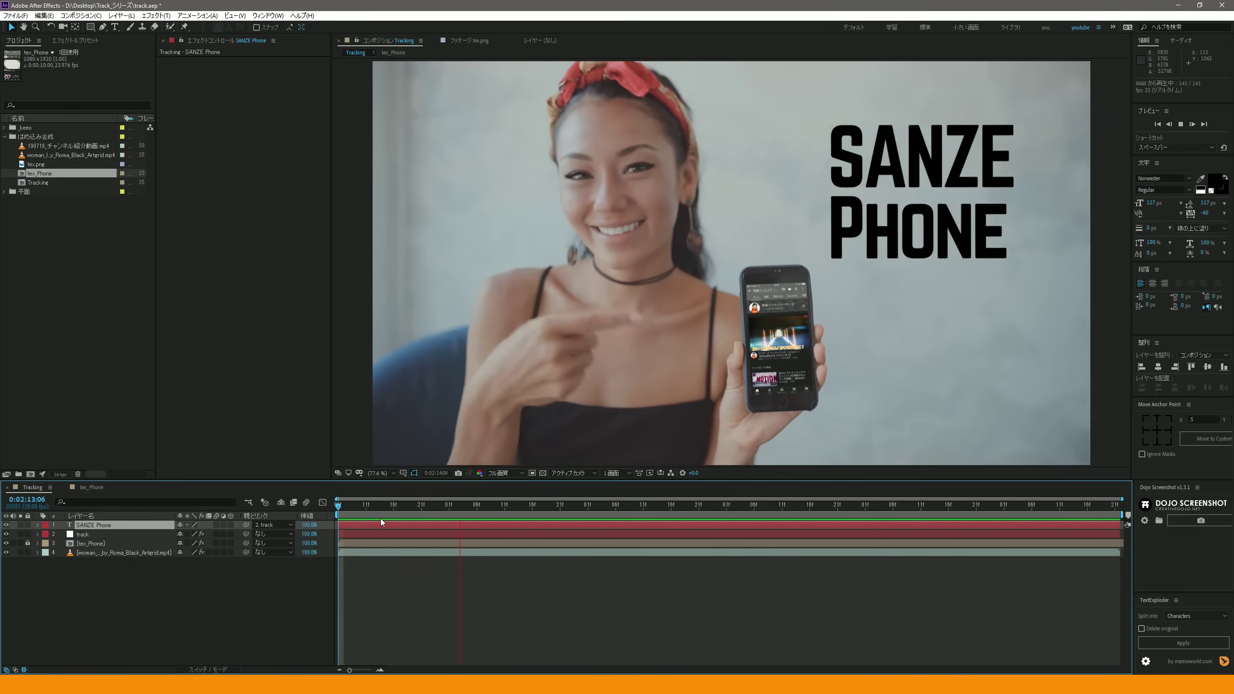
key(space)
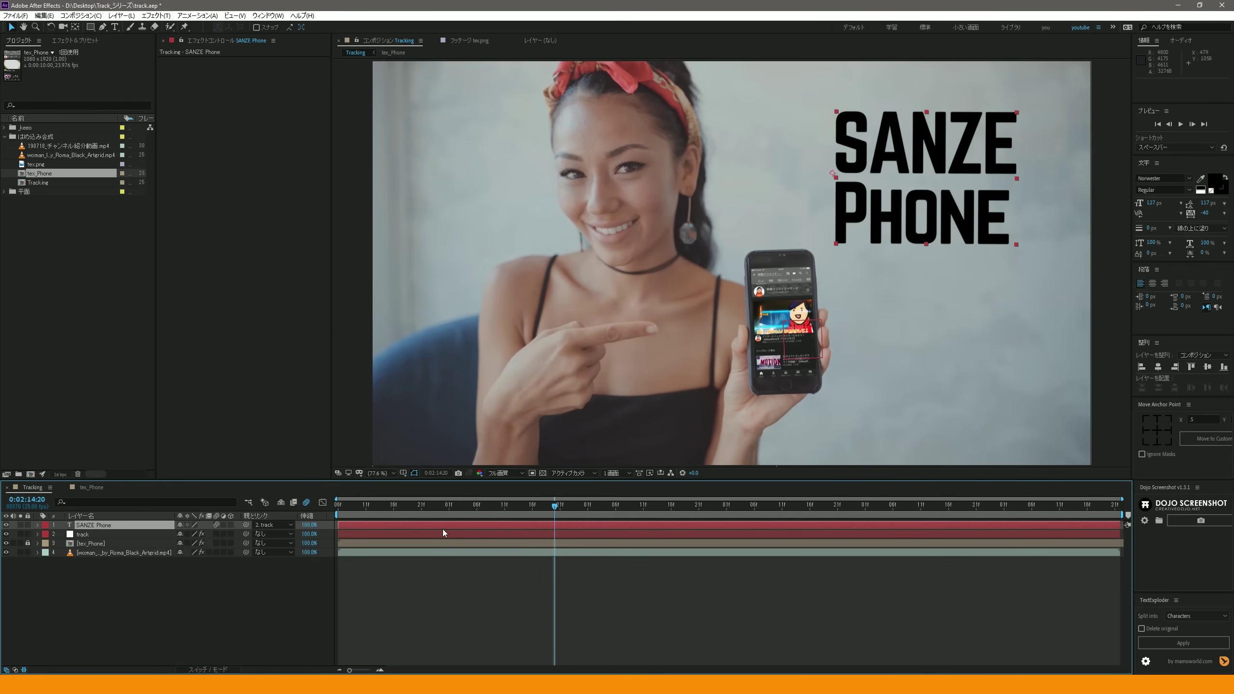
key(ctrl+z)
key(space)
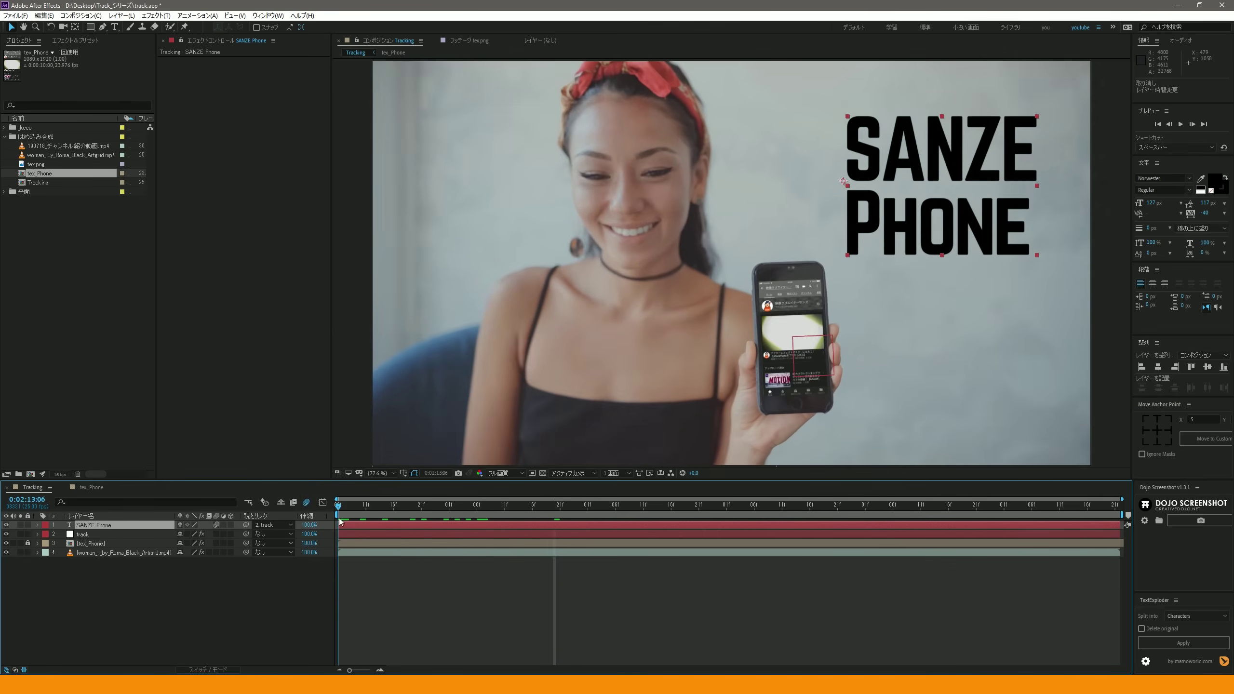
drag(627, 528, 544, 524)
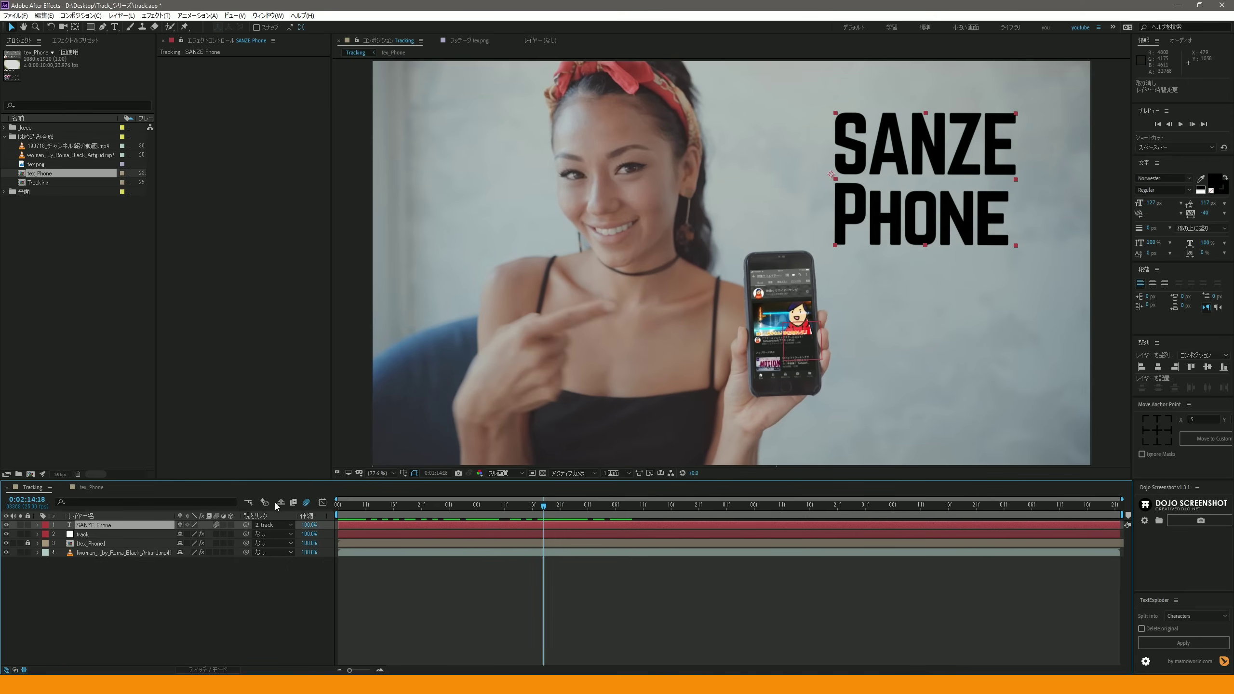
key(space)
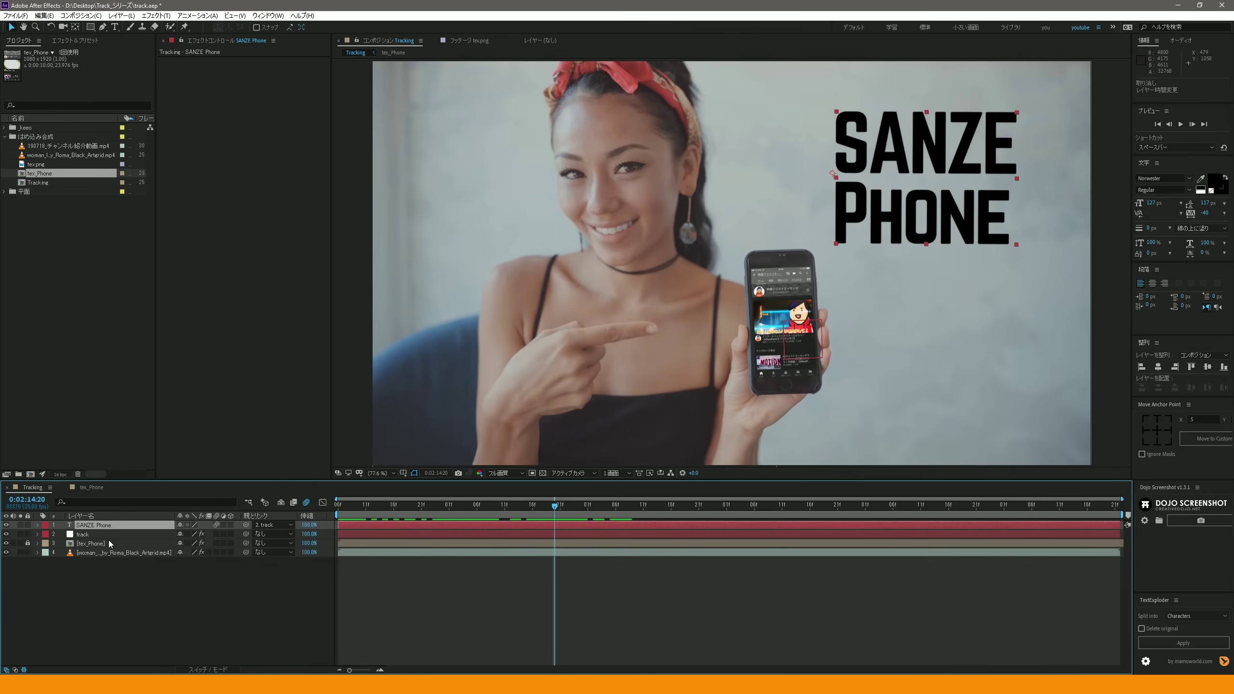
click(109, 543)
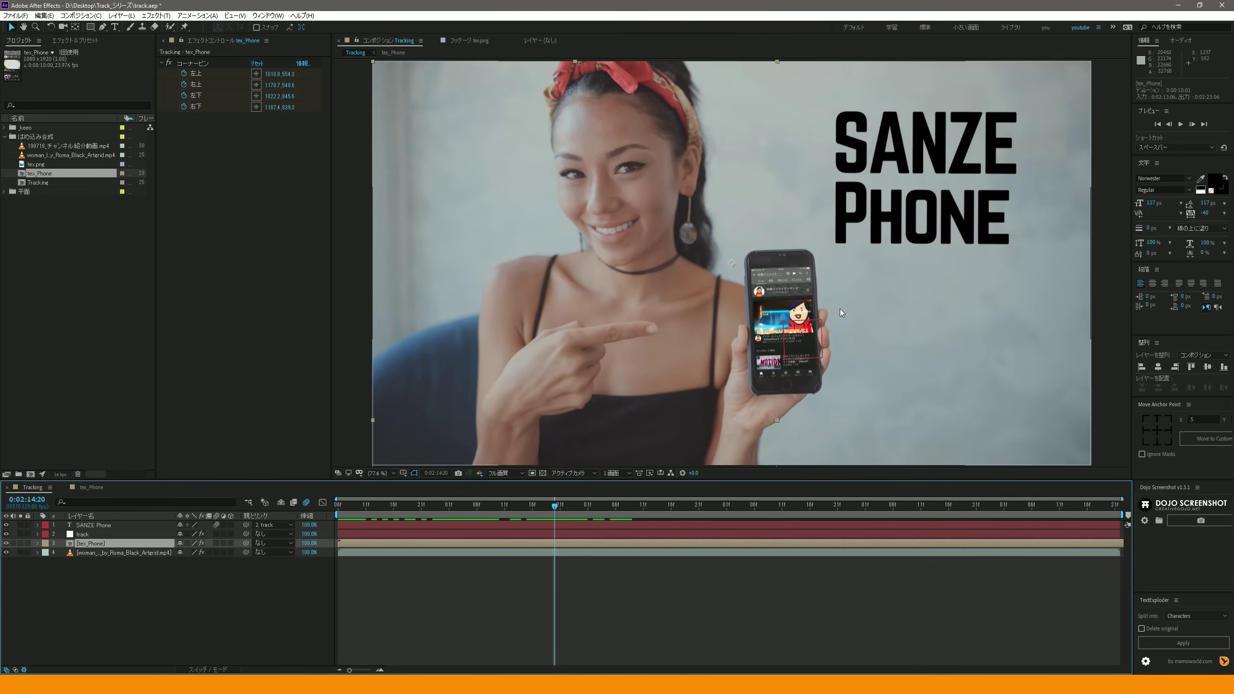
key(space)
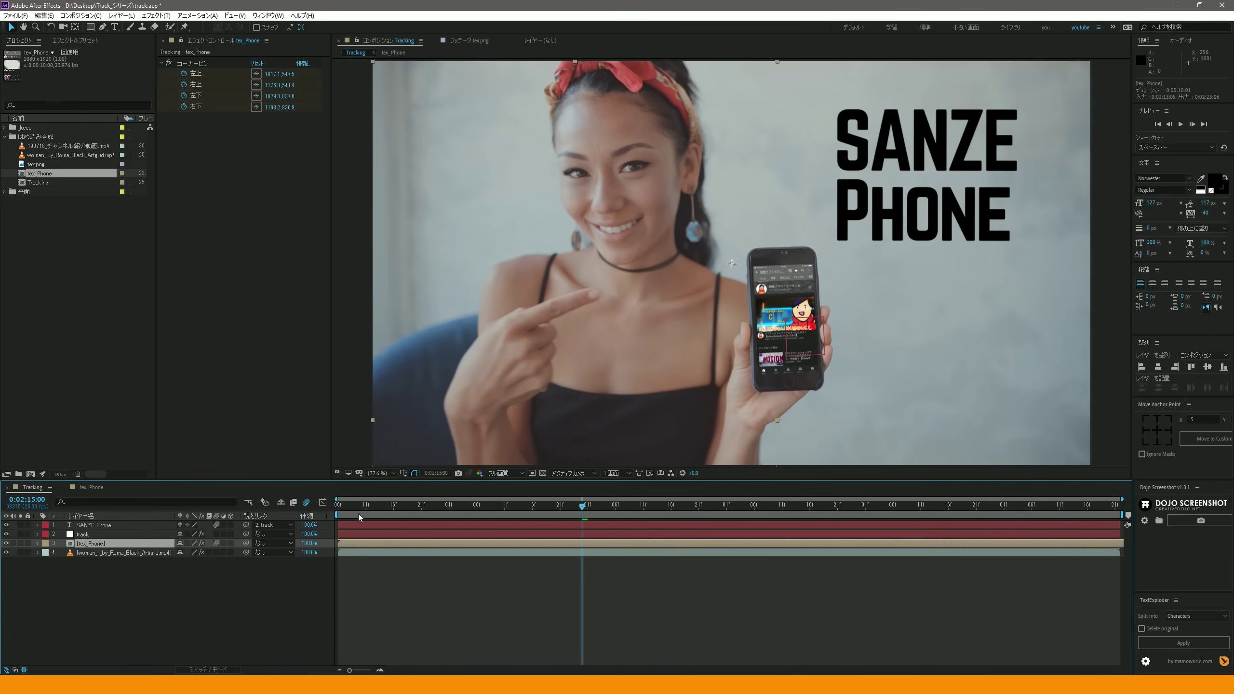
key(space)
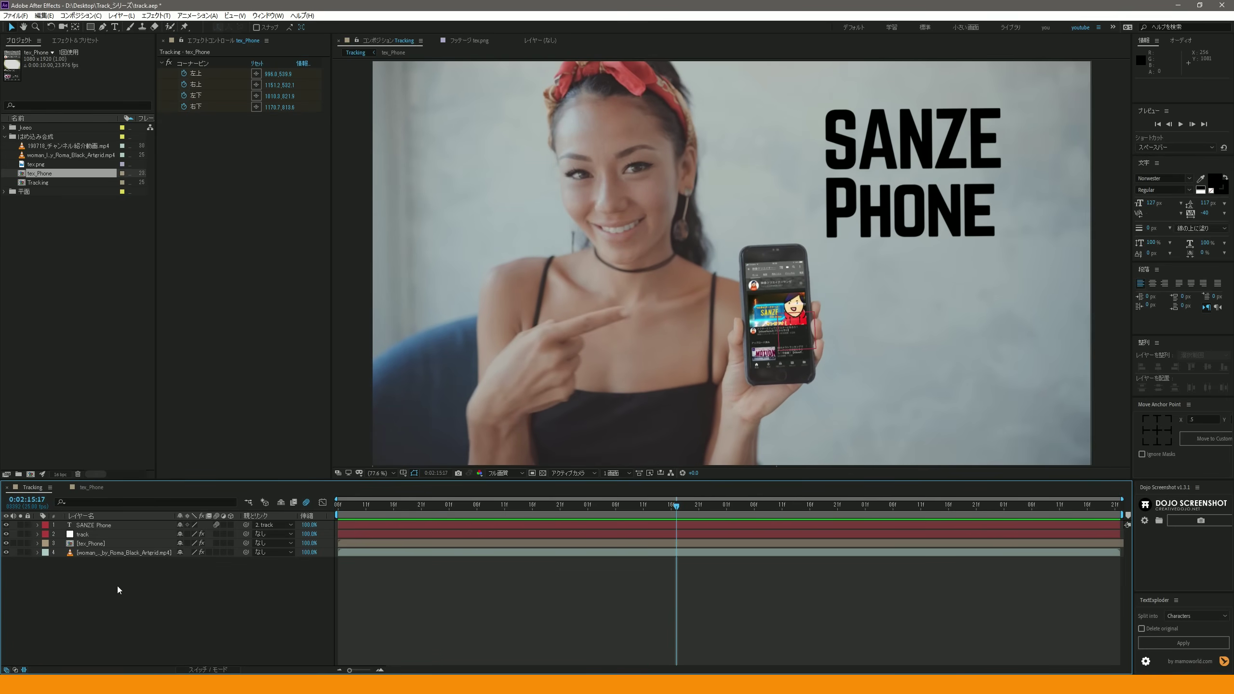
right_click(117, 496)
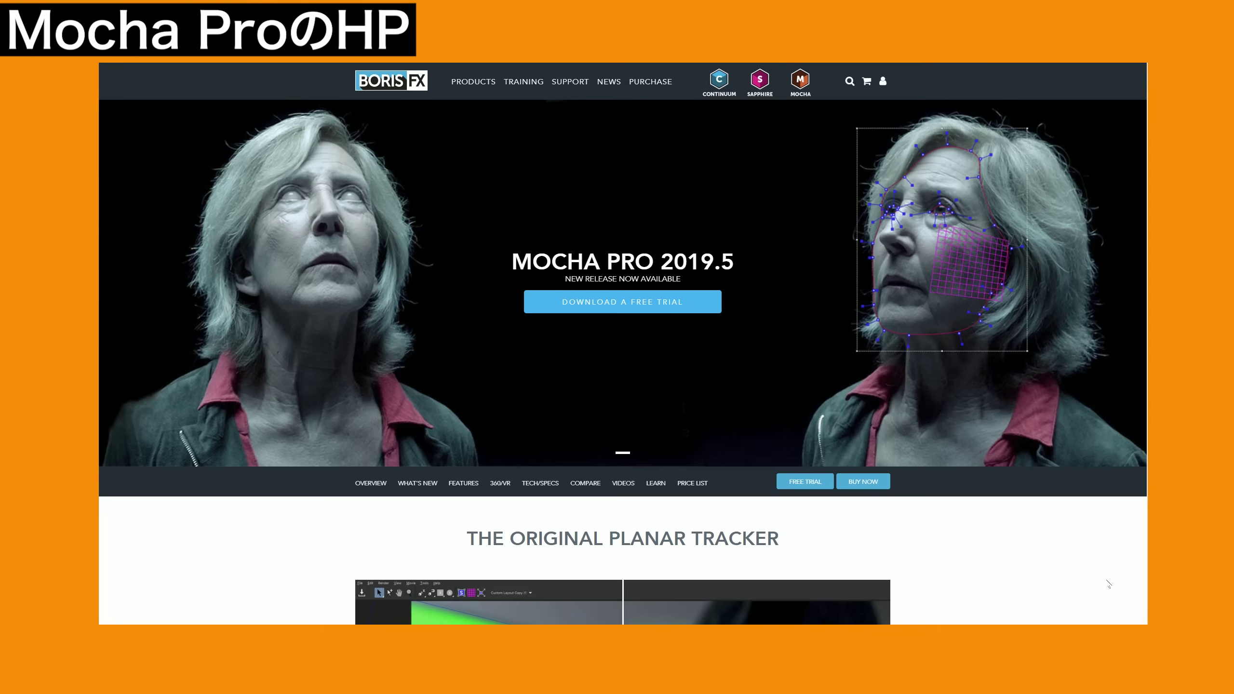
Step: Scroll the Mocha Pro page past Remove, Insert and Stabilize to Lens Module and Stereoscopic Workflow
scroll(1108, 583, down, 5)
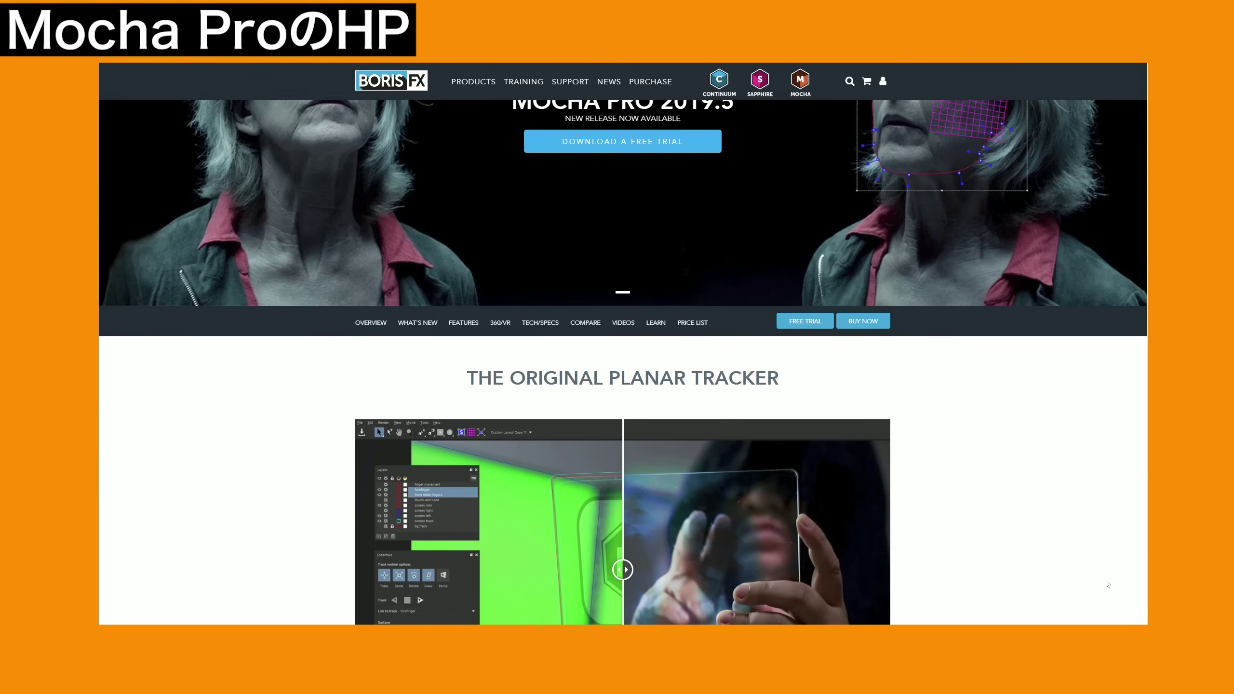
scroll(1108, 583, down, 6)
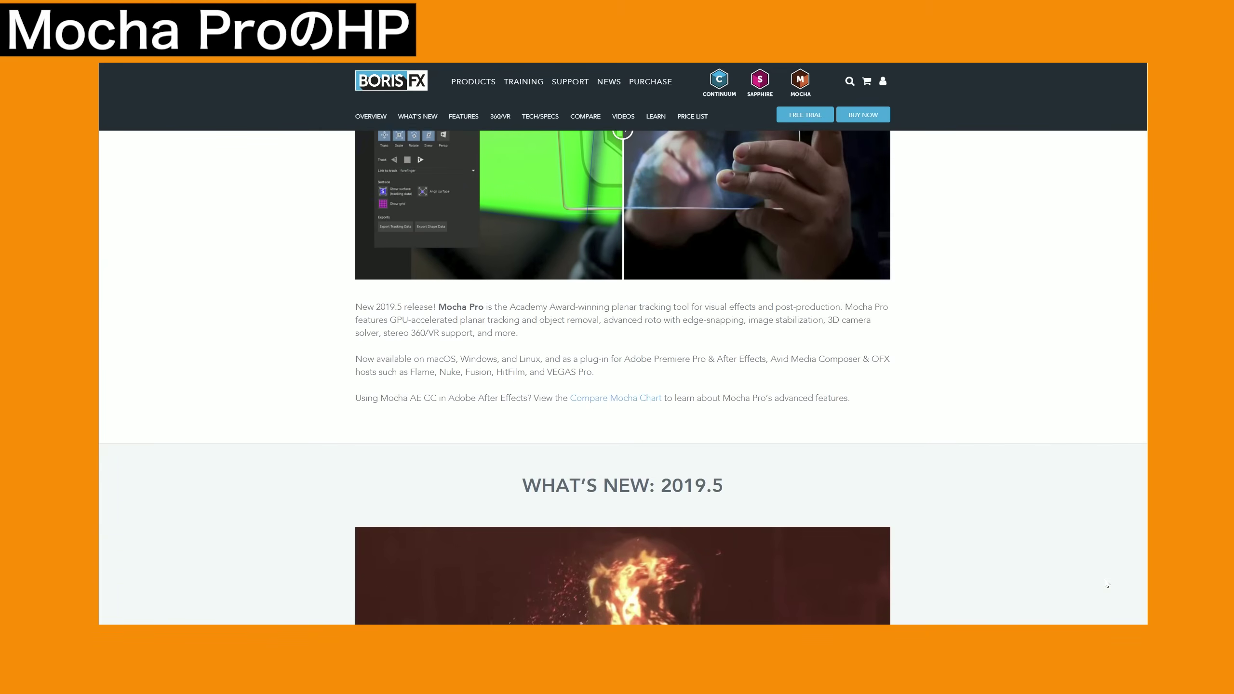
scroll(1107, 583, down, 1)
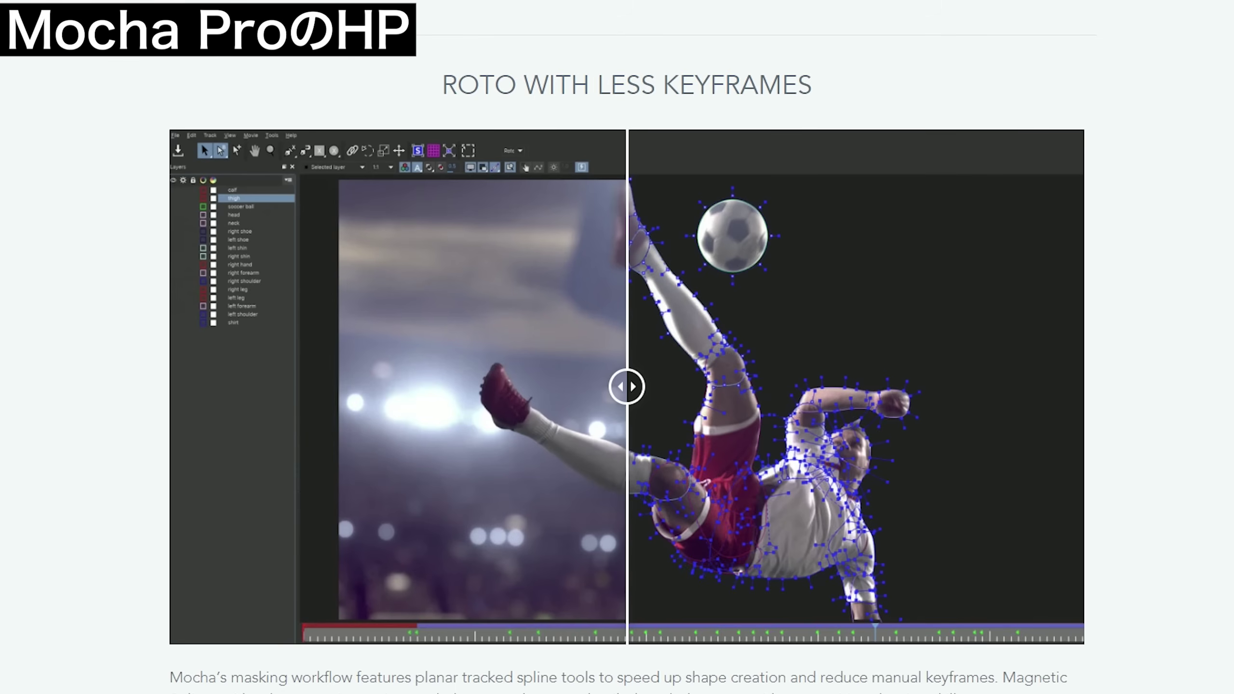
scroll(1107, 582, down, 3)
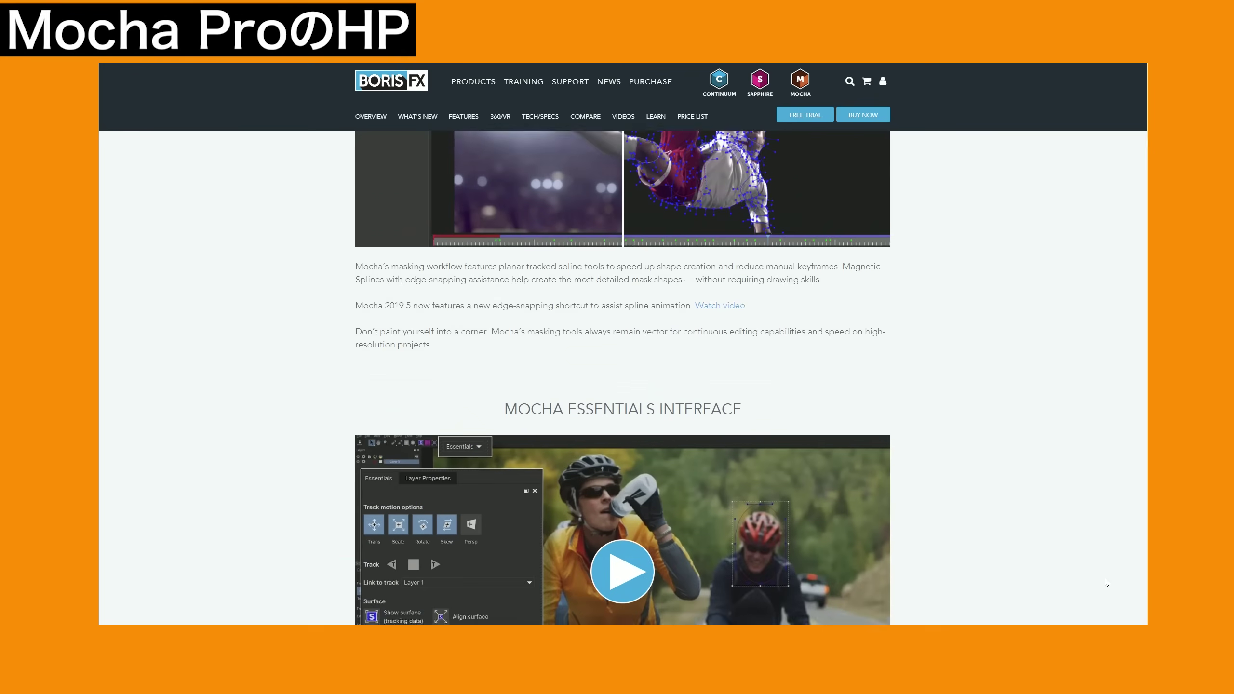
scroll(1105, 579, down, 5)
scroll(1105, 579, down, 3)
scroll(1104, 580, down, 3)
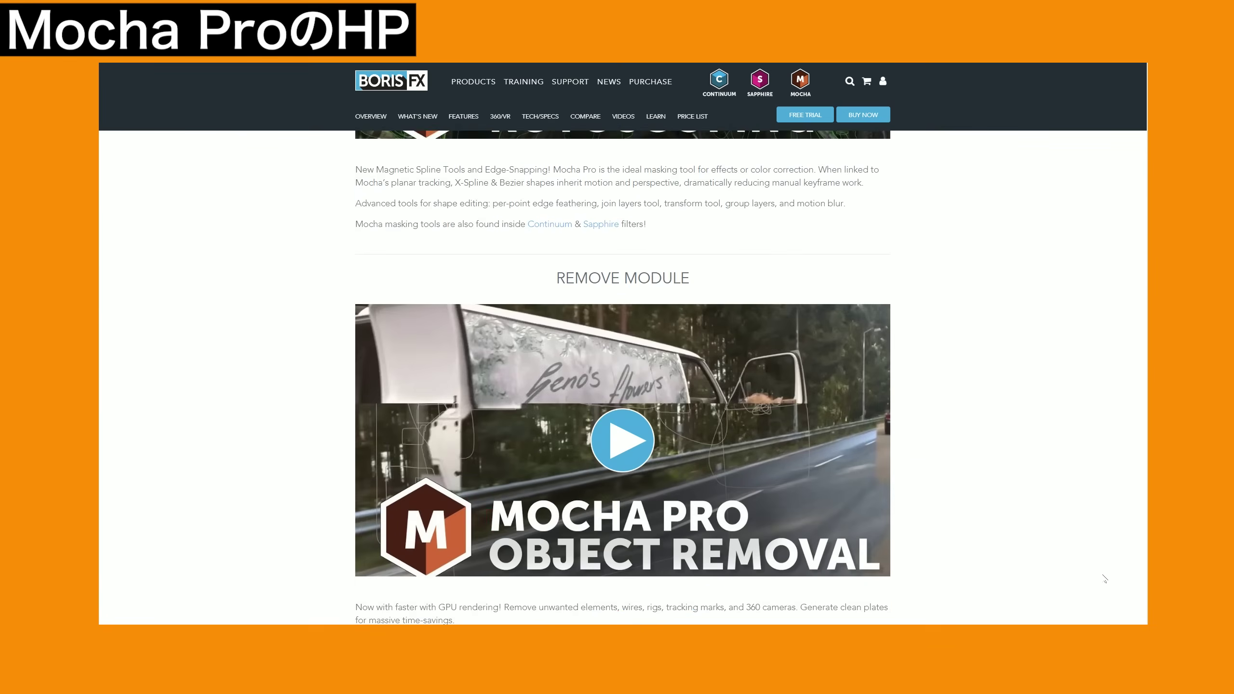
scroll(1105, 579, down, 4)
scroll(1105, 579, down, 7)
scroll(1104, 579, down, 5)
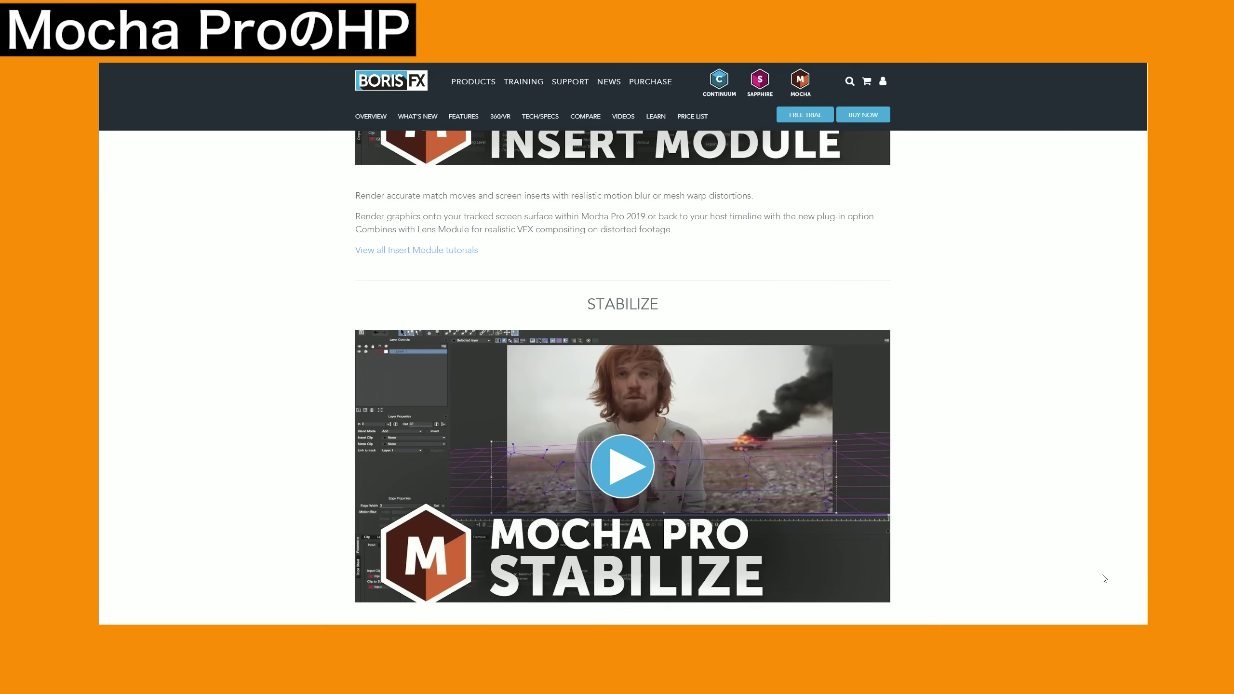
scroll(1105, 579, down, 5)
scroll(1104, 579, down, 4)
scroll(1104, 579, down, 7)
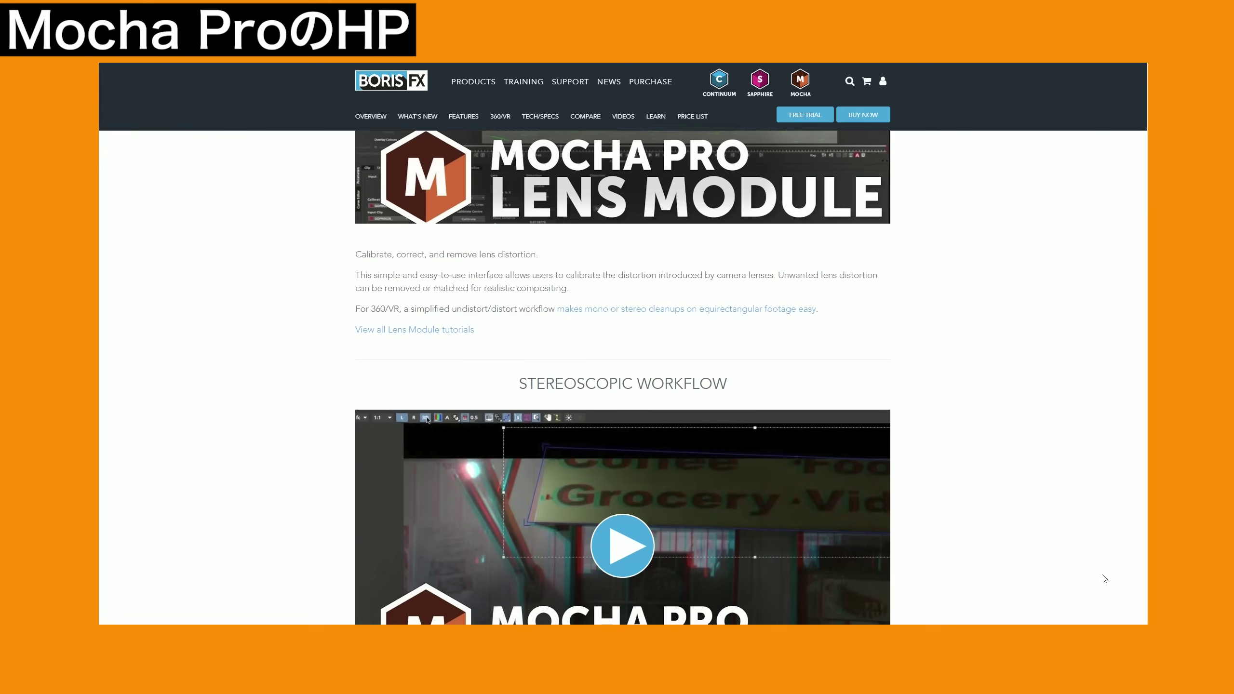